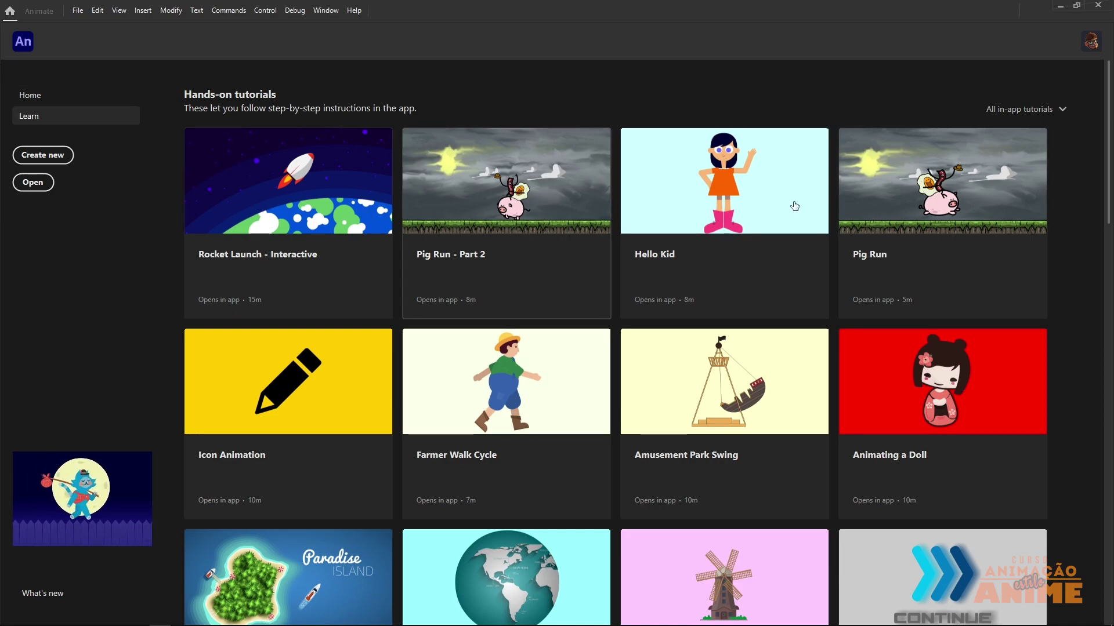
Step: Look through the hands-on tutorials in the Learn section and return to the home screen
{"action": "scroll", "coordinate": [575, 347], "scroll_direction": "down", "scroll_amount": 5}
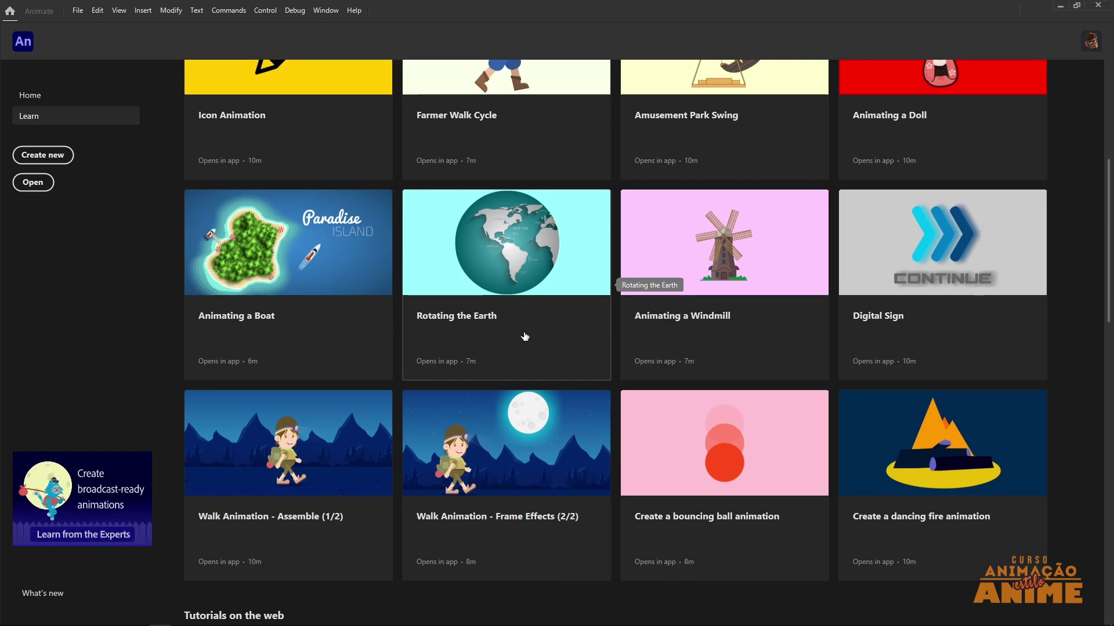
{"action": "scroll", "coordinate": [524, 337], "scroll_direction": "up", "scroll_amount": 5}
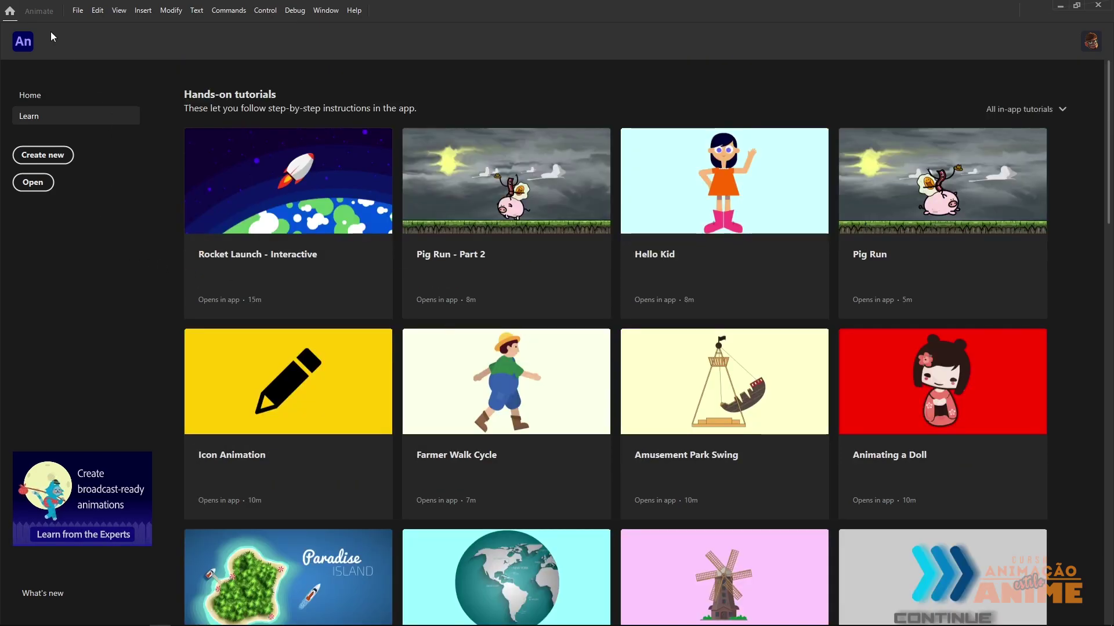
{"action": "left_click", "coordinate": [34, 95]}
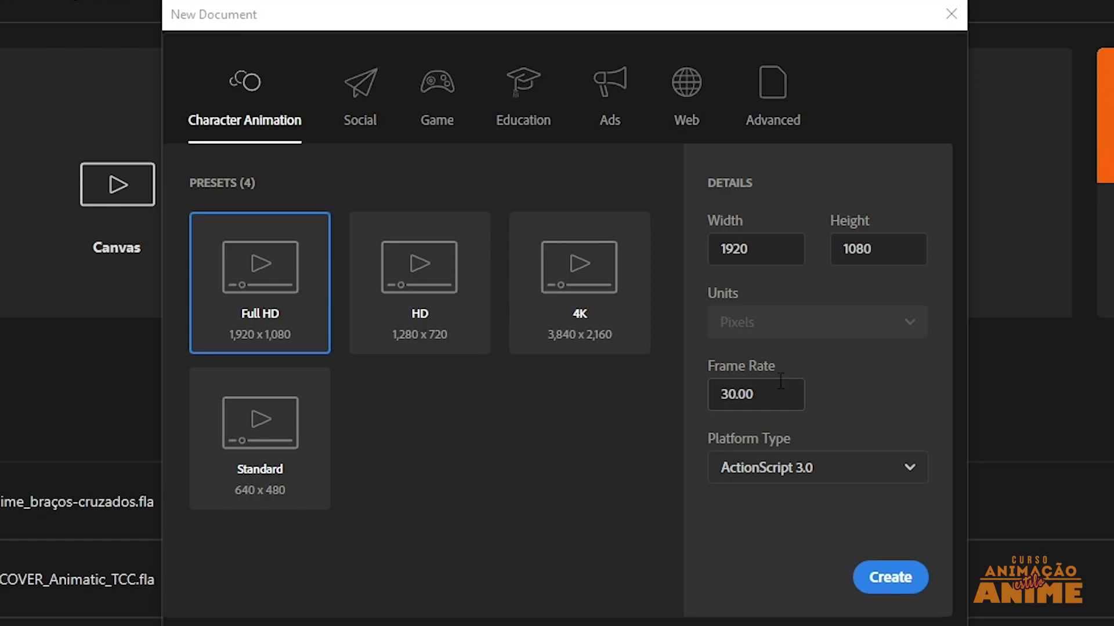
Step: Create a Full HD 1920 x 1080 ActionScript 3.0 character animation document with a frame rate of 24
{"action": "left_click_drag", "start_coordinate": [771, 395], "coordinate": [652, 400]}
{"action": "type", "text": "34"}
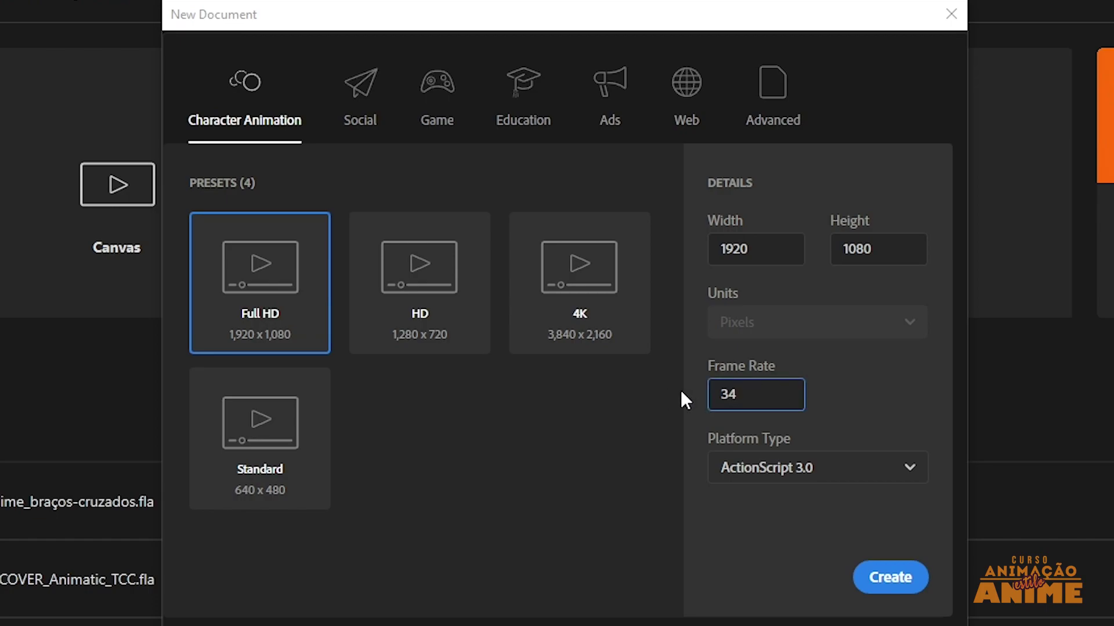
{"action": "key", "text": "BackSpace"}
{"action": "key", "text": "BackSpace"}
{"action": "type", "text": "24"}
{"action": "left_click", "coordinate": [698, 444]}
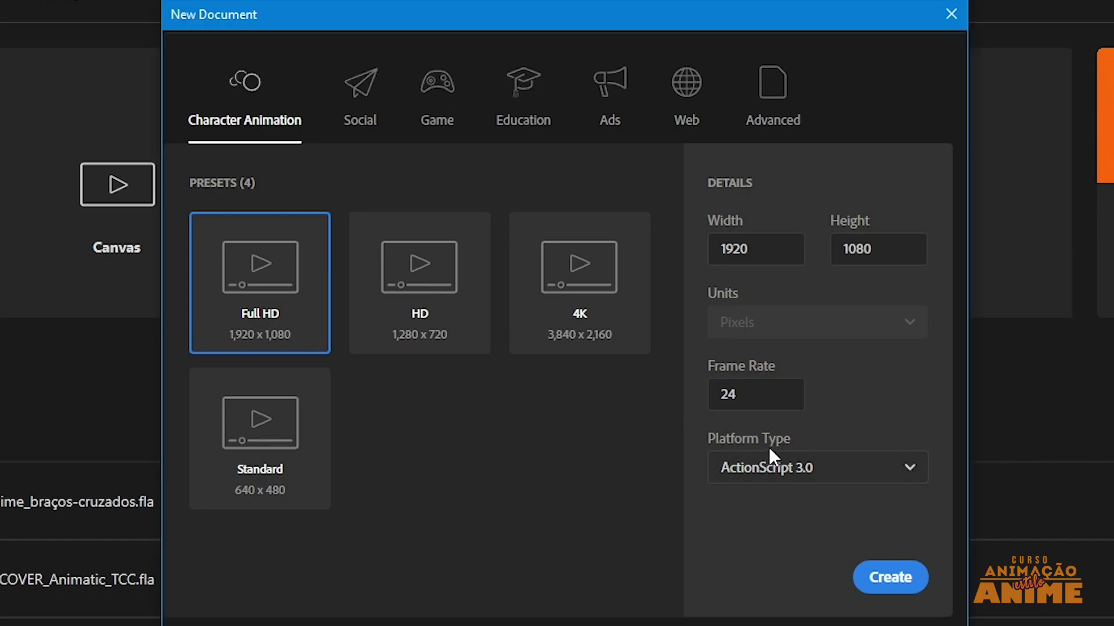
{"action": "left_click", "coordinate": [879, 574]}
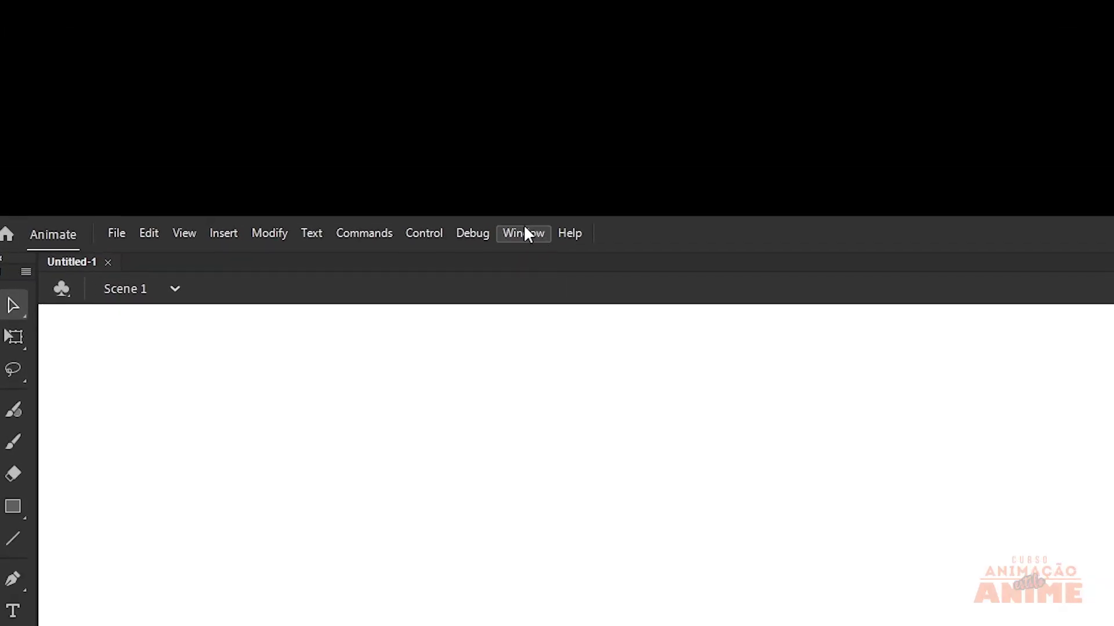
Step: Rename Scene 1 as Animação and close the scene list
{"action": "left_click", "coordinate": [523, 232]}
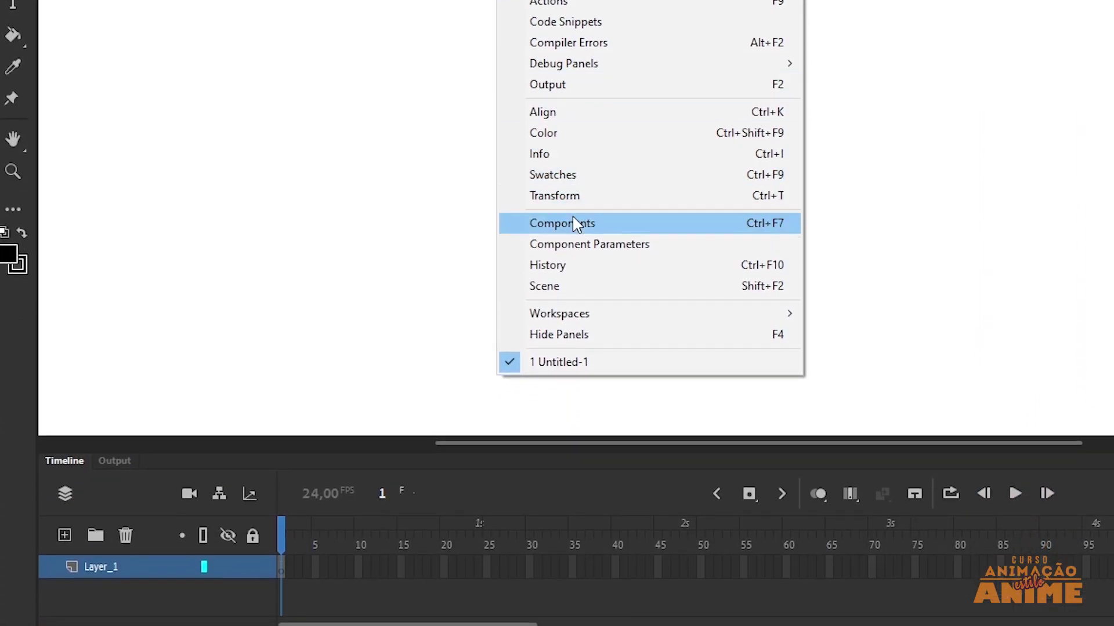
{"action": "left_click", "coordinate": [562, 289]}
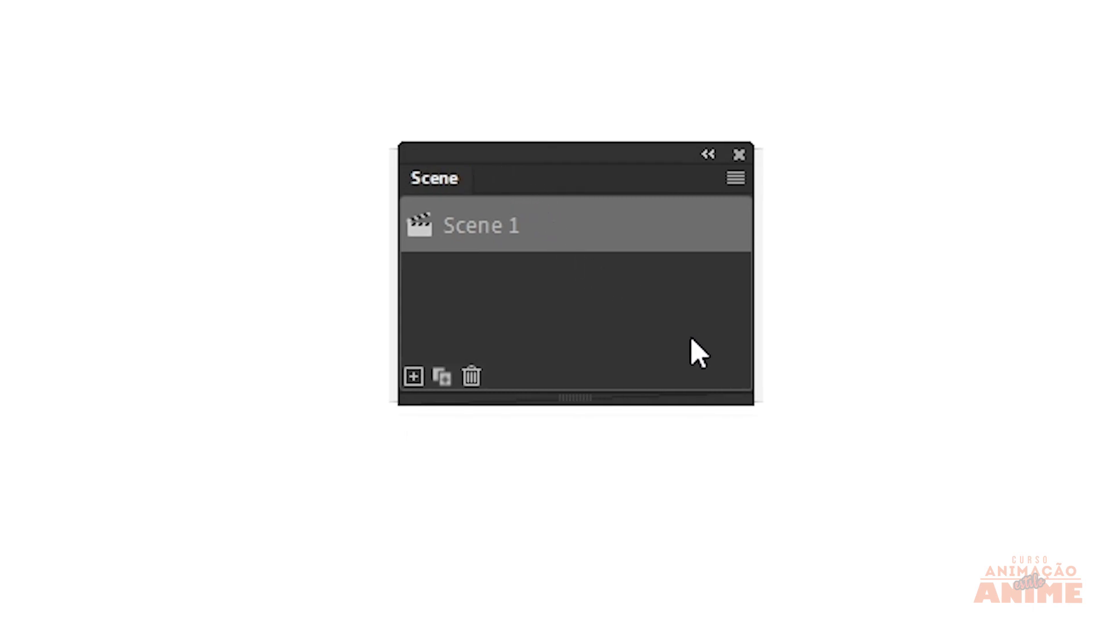
{"action": "left_click_drag", "start_coordinate": [740, 392], "coordinate": [799, 446]}
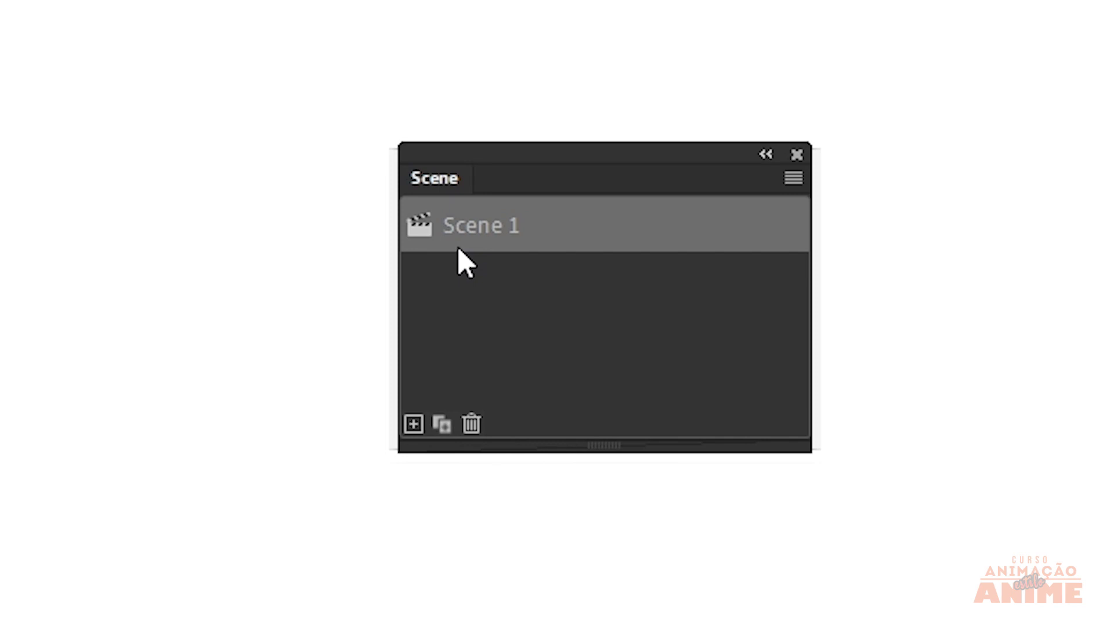
{"action": "double_click", "coordinate": [467, 224]}
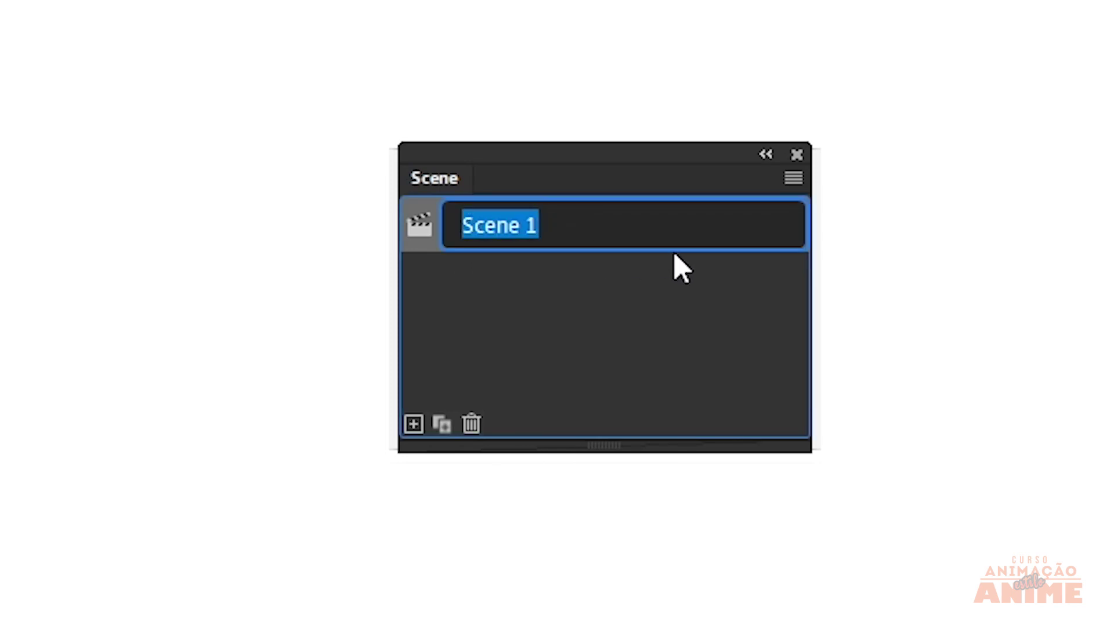
{"action": "type", "text": "Animação"}
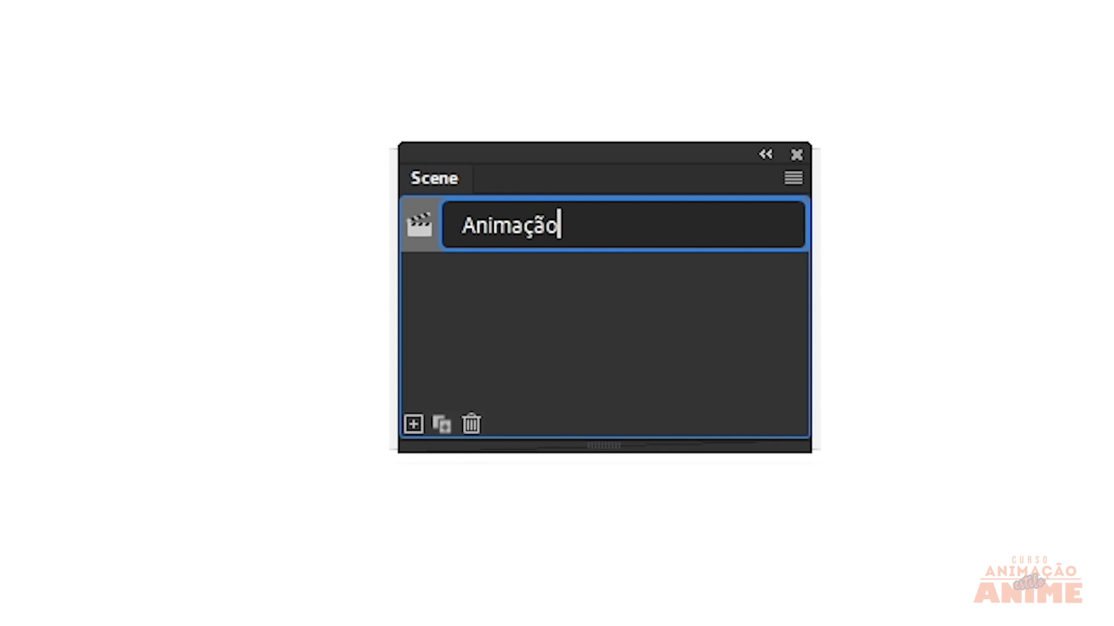
{"action": "key", "text": "Return"}
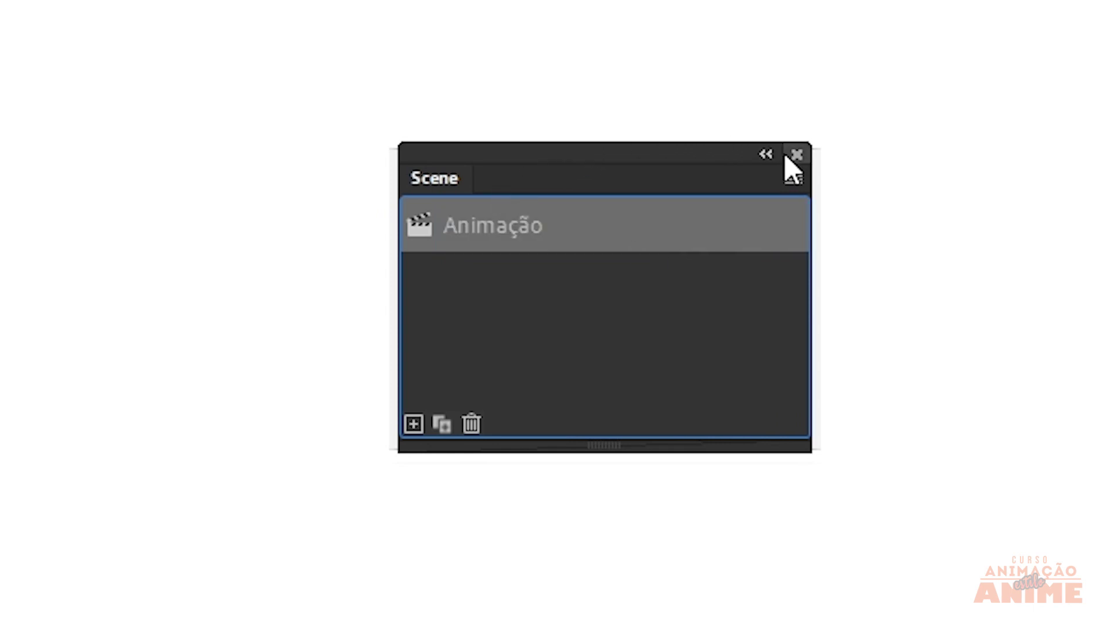
{"action": "left_click", "coordinate": [767, 156]}
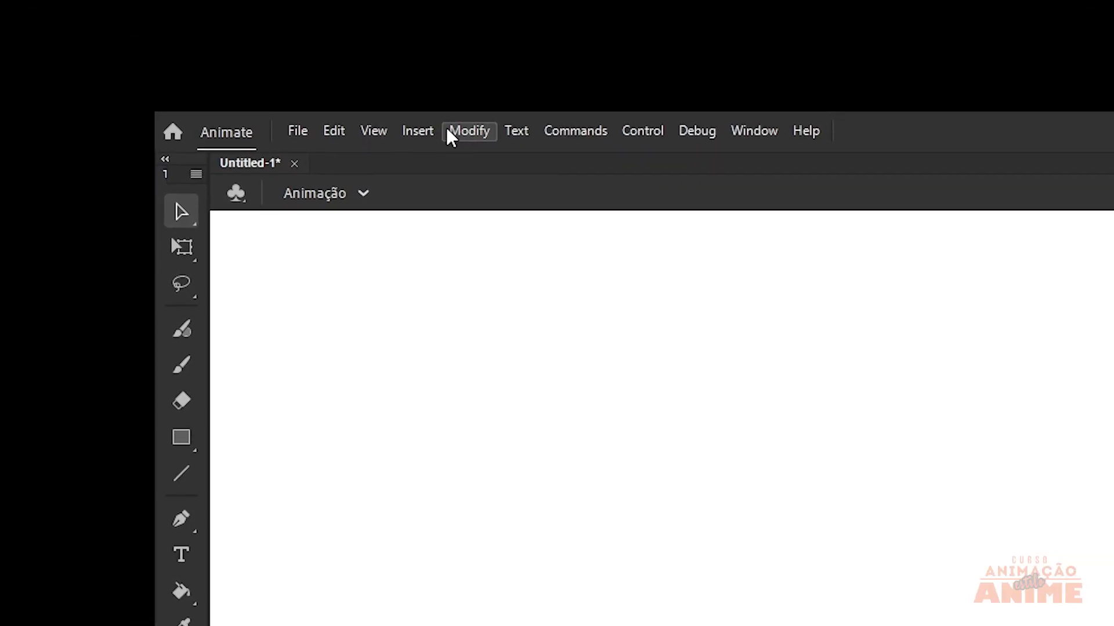
{"action": "left_click", "coordinate": [298, 131]}
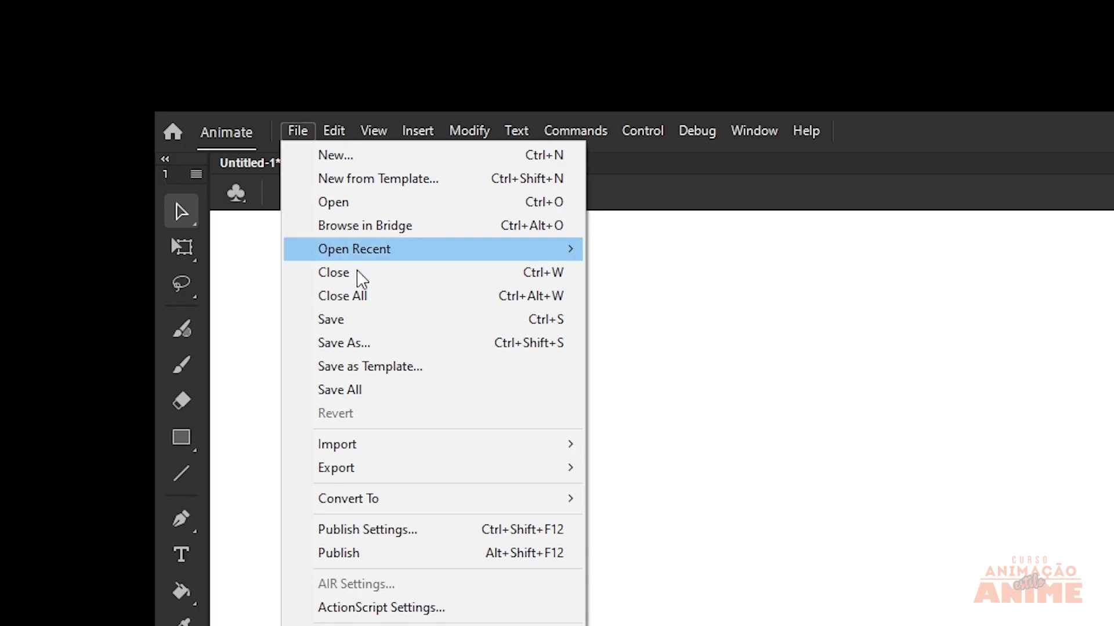
{"action": "left_click", "coordinate": [431, 471]}
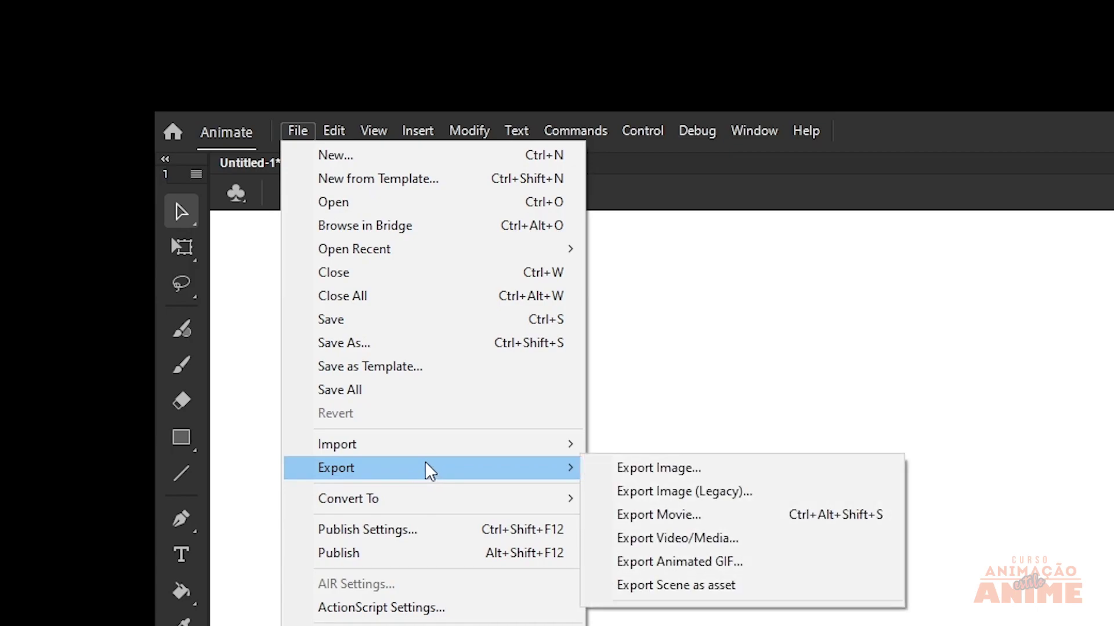
Step: Set the UI theme to Darkest in the general preferences
{"action": "mouse_move", "coordinate": [332, 125]}
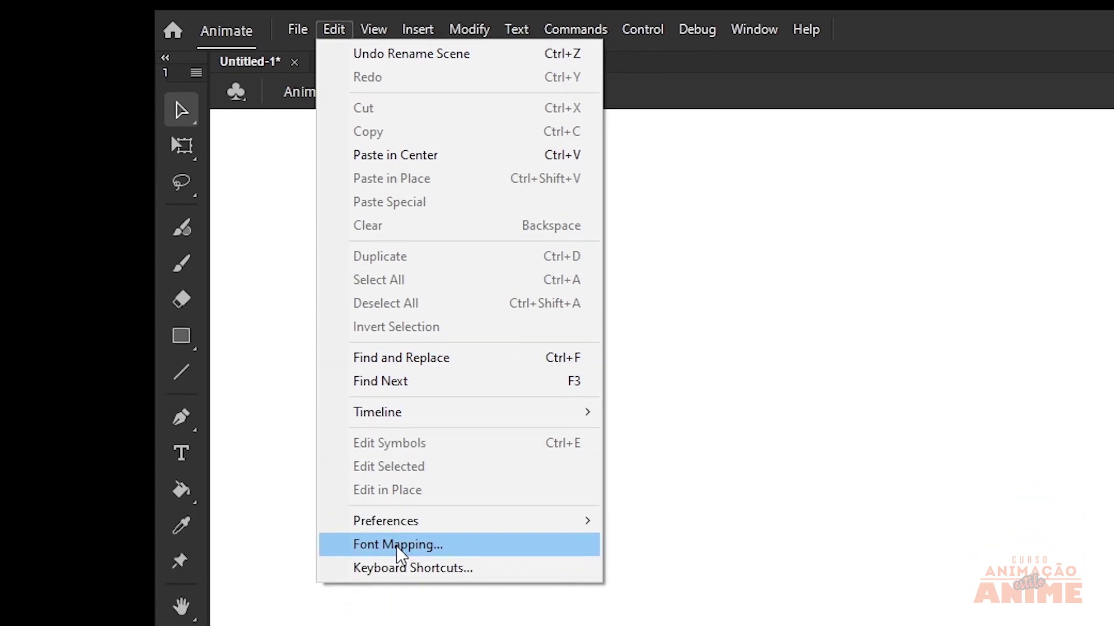
{"action": "mouse_move", "coordinate": [386, 529]}
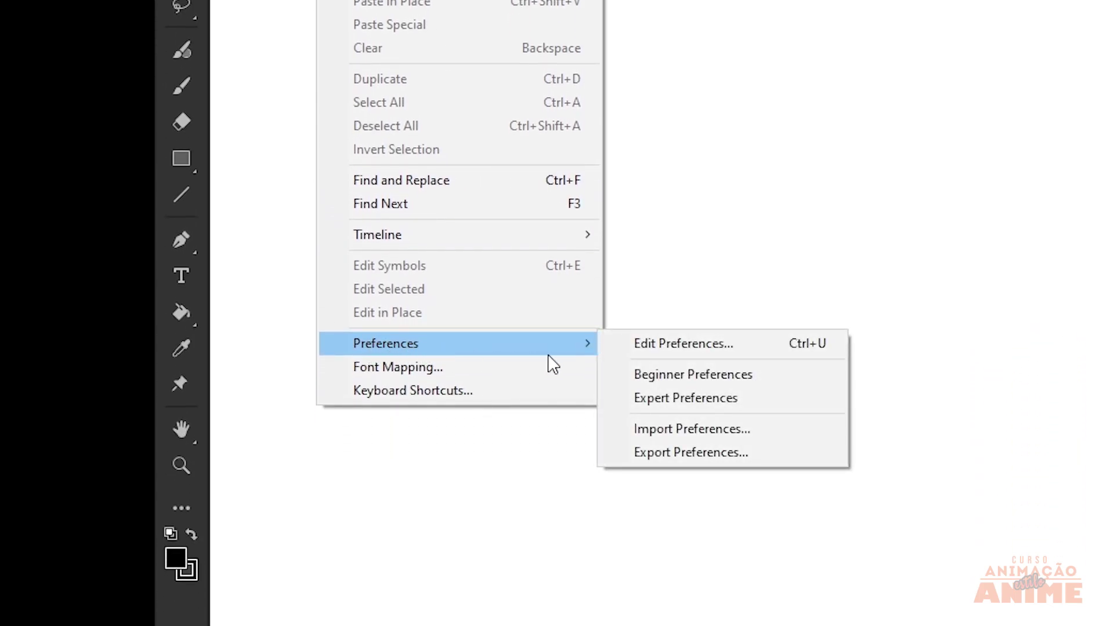
{"action": "left_click", "coordinate": [674, 348]}
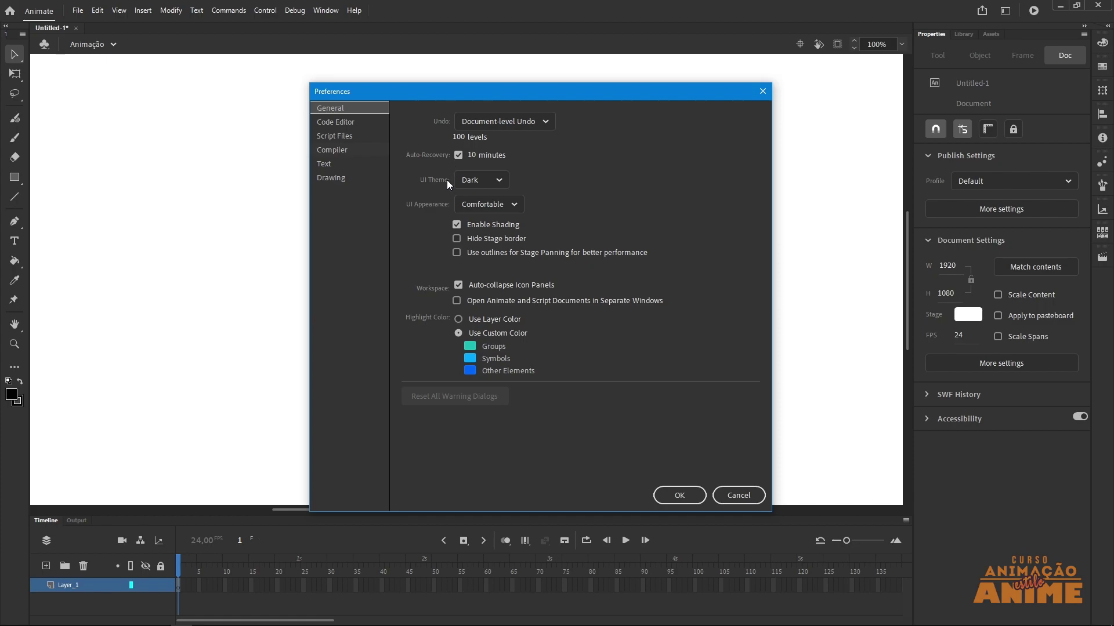
{"action": "left_click", "coordinate": [473, 184]}
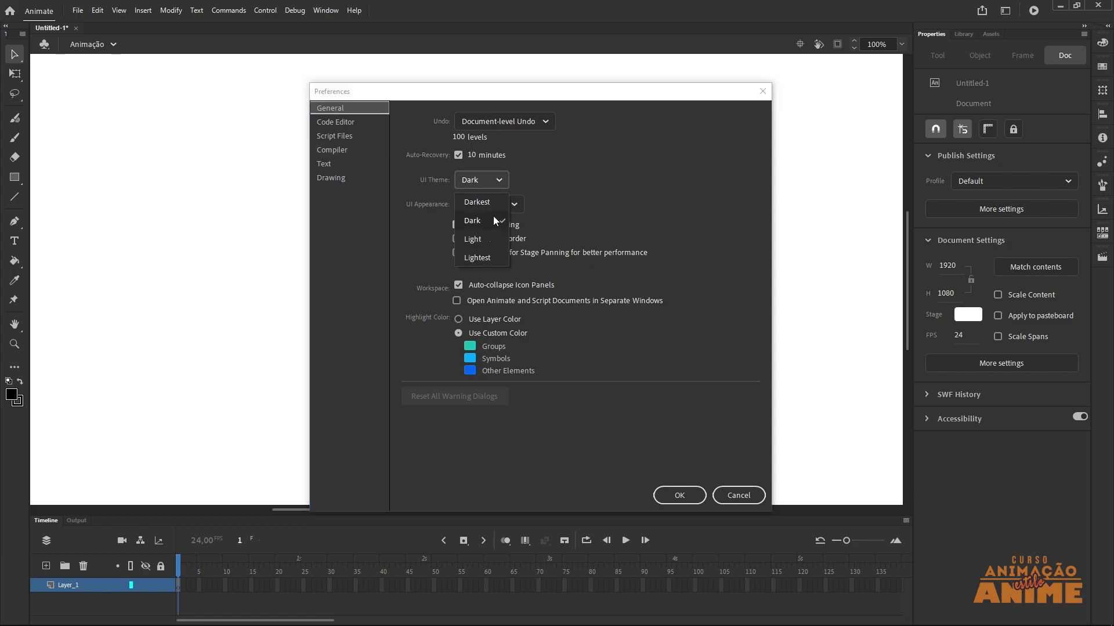
{"action": "left_click", "coordinate": [485, 203]}
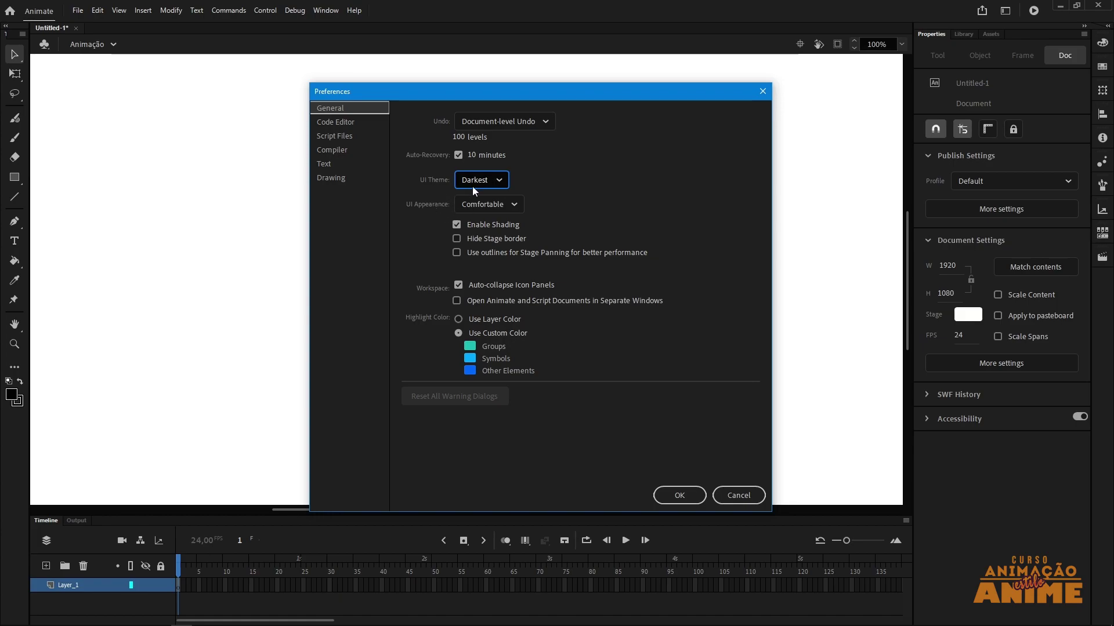
Step: Try the Compact UI appearance, set it back to Comfortable, and apply the preferences
{"action": "left_click", "coordinate": [471, 209]}
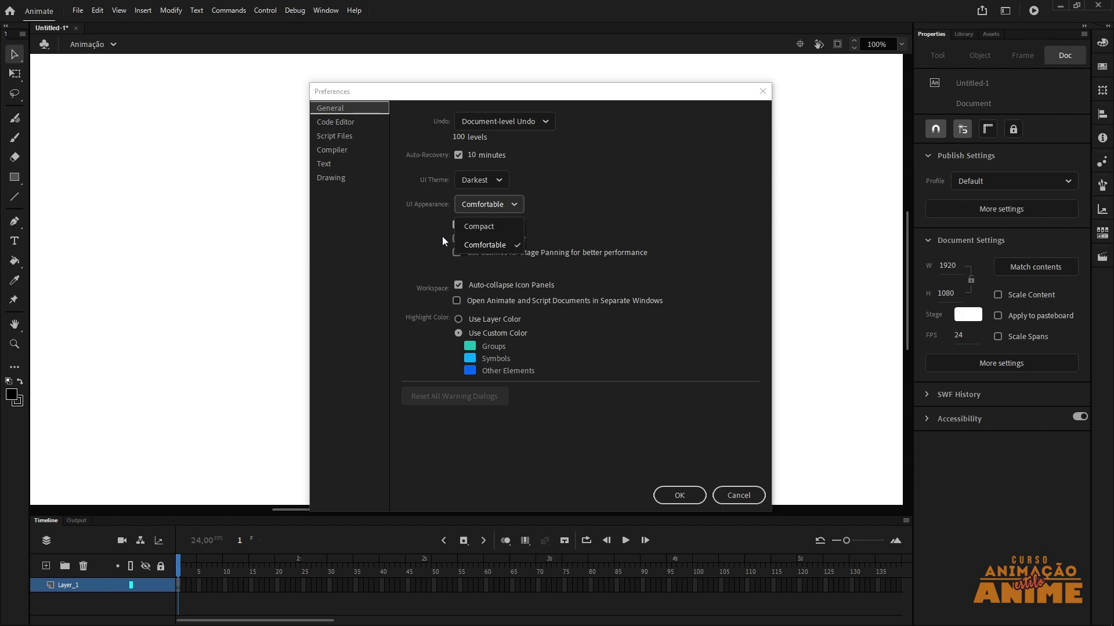
{"action": "left_click", "coordinate": [481, 230]}
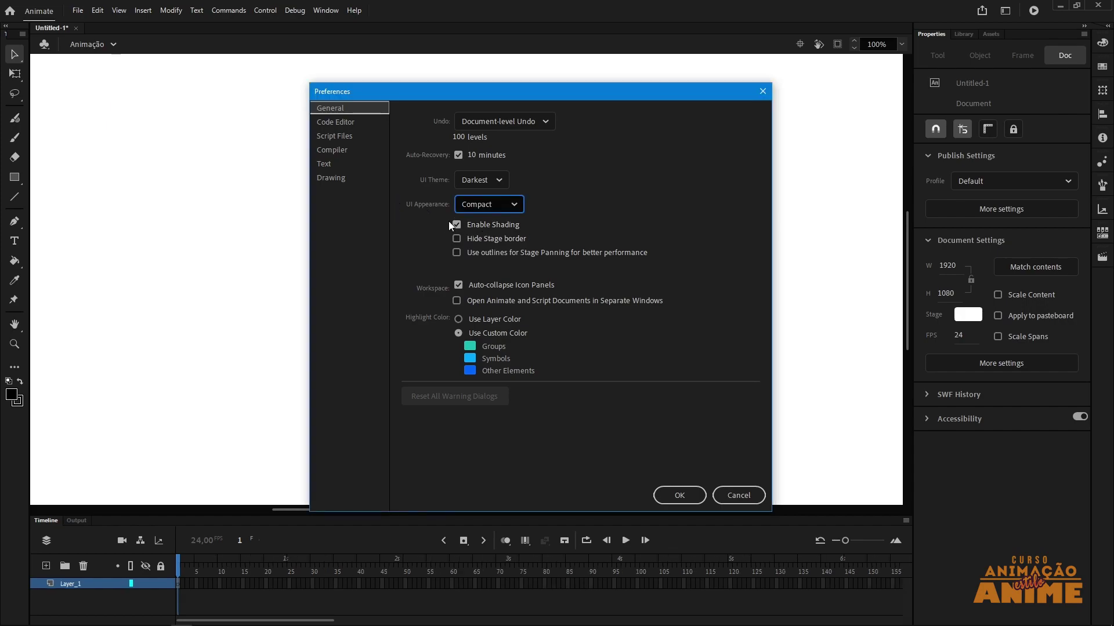
{"action": "left_click", "coordinate": [487, 207]}
{"action": "left_click", "coordinate": [476, 242]}
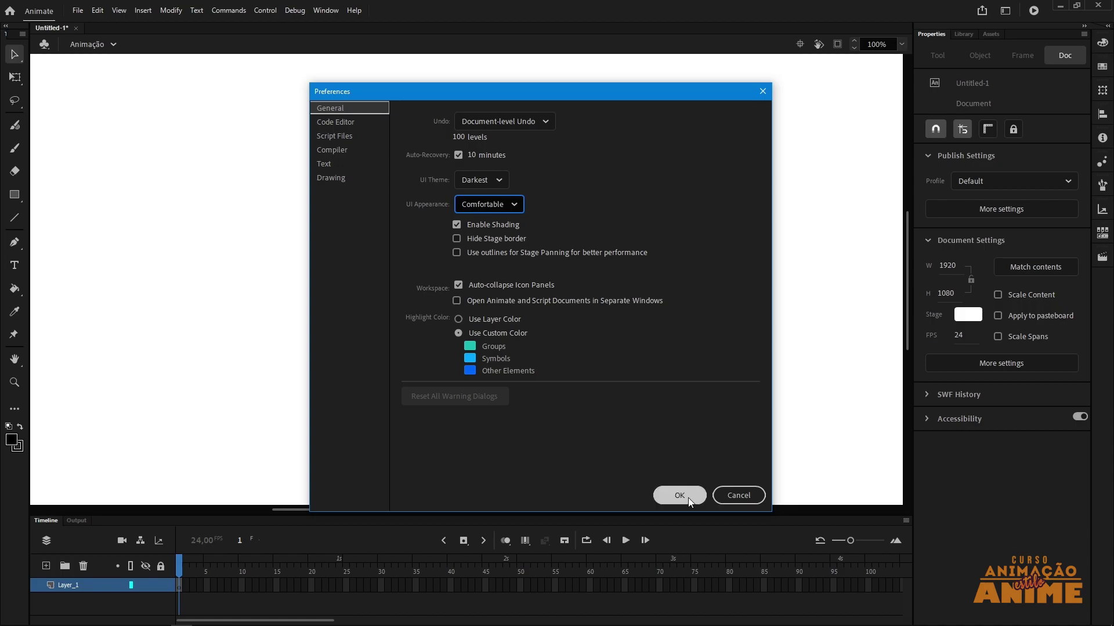
{"action": "left_click", "coordinate": [679, 496]}
Step: Magnify the stage to 400% and zoom in and out until the whole stage fits in view at 50%
{"action": "left_click", "coordinate": [118, 10]}
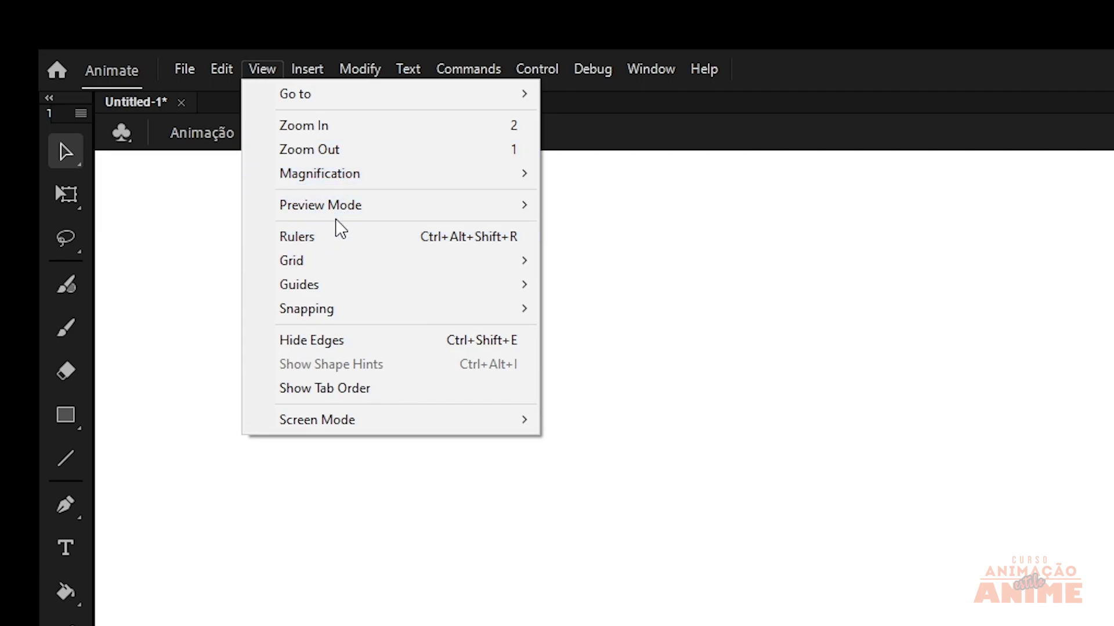
{"action": "left_click", "coordinate": [802, 342]}
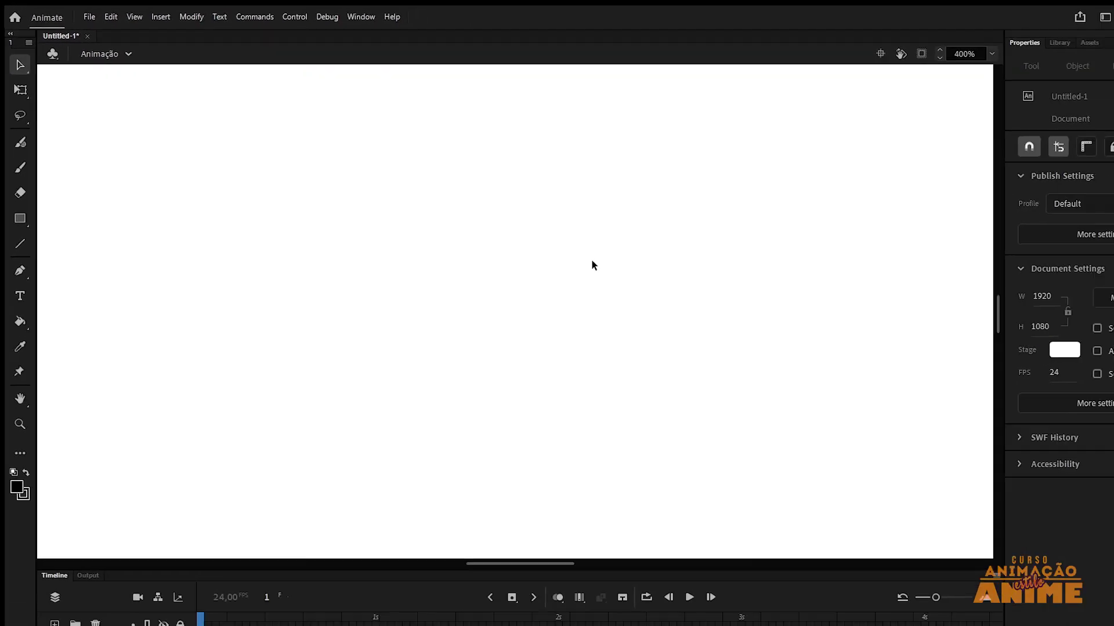
{"action": "key", "text": "ctrl+minus"}
{"action": "key", "text": "ctrl+minus"}
{"action": "key", "text": "ctrl+minus"}
{"action": "key", "text": "ctrl+minus"}
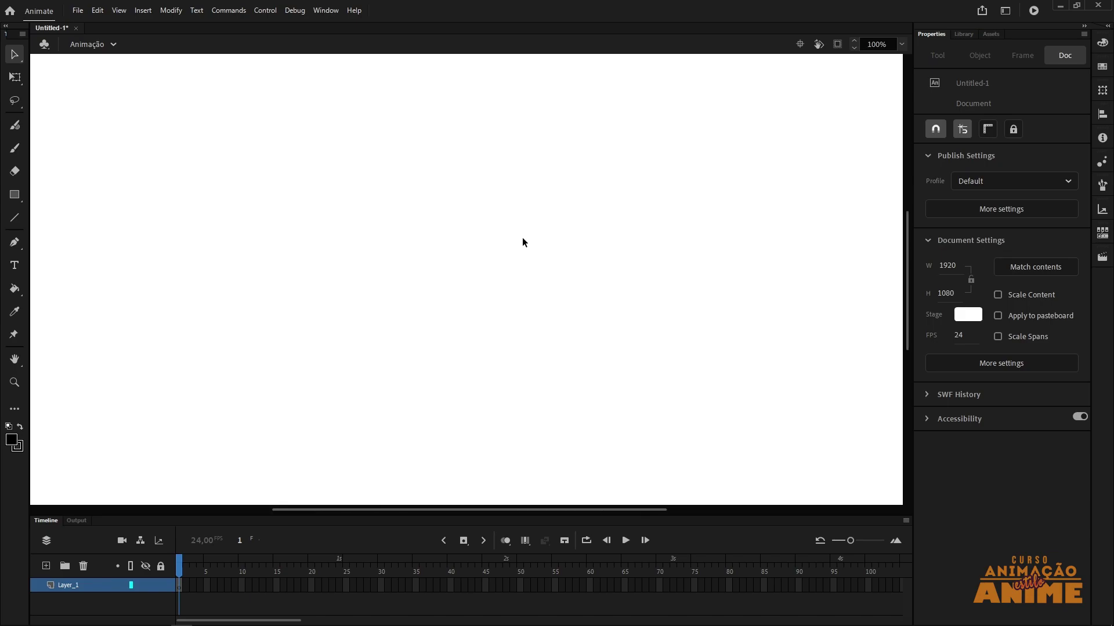
{"action": "key", "text": "ctrl+equal"}
{"action": "key", "text": "ctrl+equal"}
{"action": "key", "text": "ctrl+minus"}
{"action": "key", "text": "ctrl+minus"}
{"action": "key", "text": "ctrl+minus"}
{"action": "key", "text": "ctrl+minus"}
{"action": "key", "text": "ctrl+equal"}
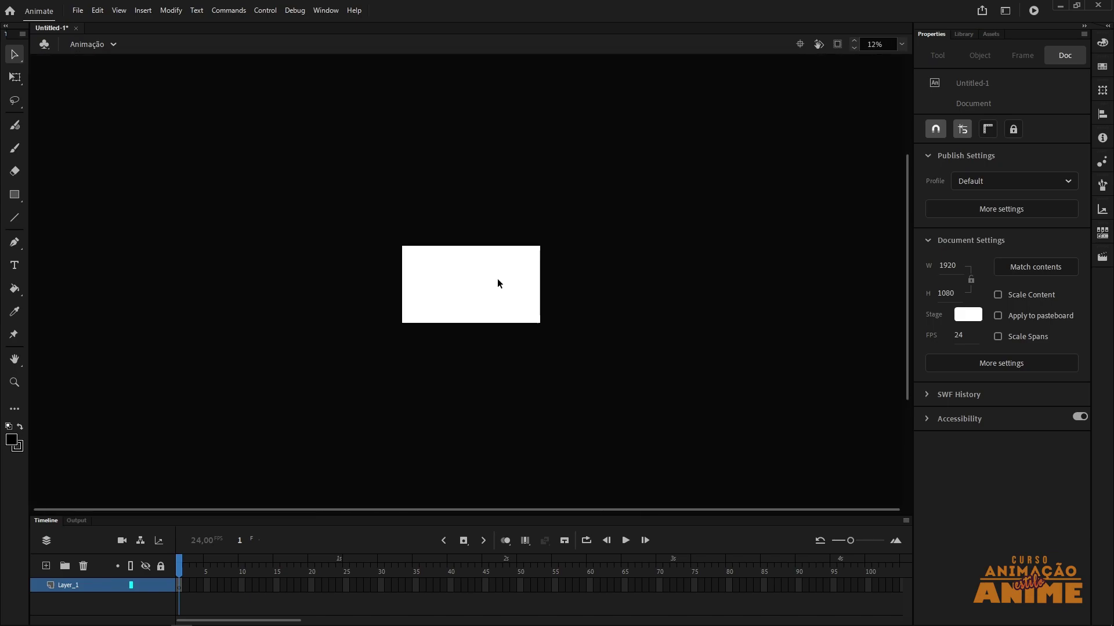
{"action": "key", "text": "ctrl+equal"}
{"action": "key", "text": "ctrl+equal"}
{"action": "key", "text": "ctrl+equal"}
{"action": "key", "text": "ctrl+minus"}
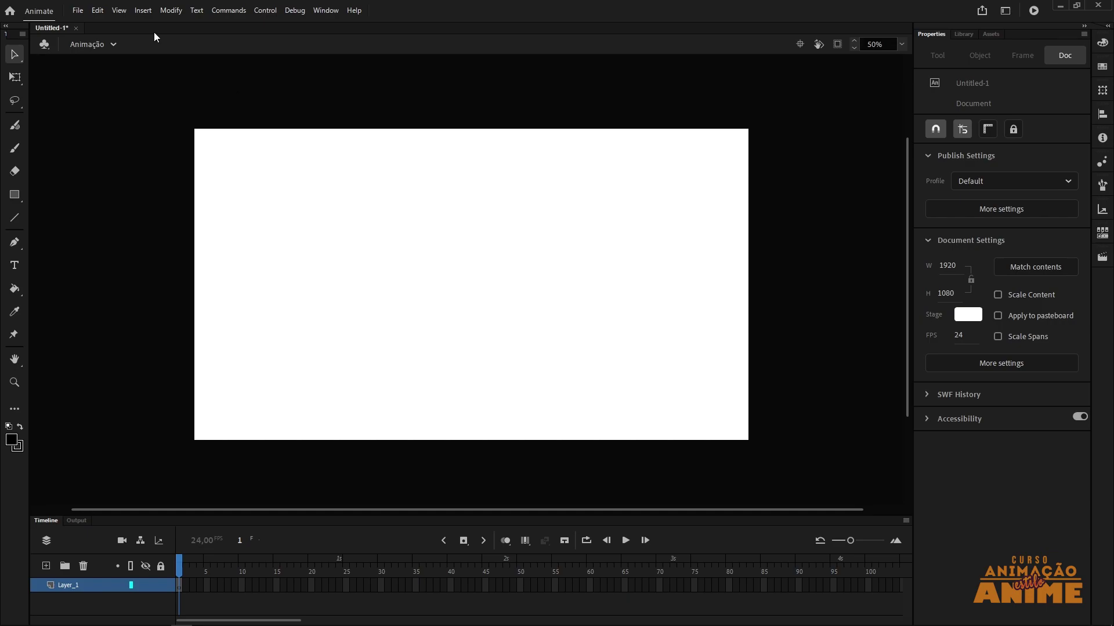
Step: Search the keyboard shortcuts for "zoom" and check the keys assigned to Zoom In and Zoom Out
{"action": "left_click", "coordinate": [97, 13]}
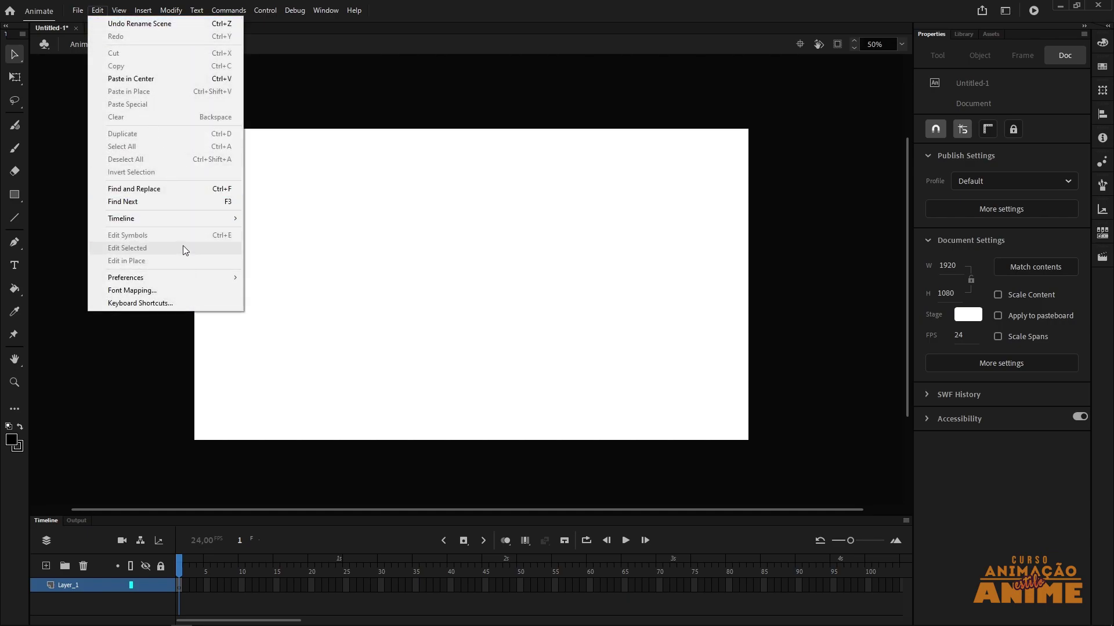
{"action": "left_click", "coordinate": [156, 303]}
{"action": "left_click_drag", "start_coordinate": [506, 62], "coordinate": [444, 50]}
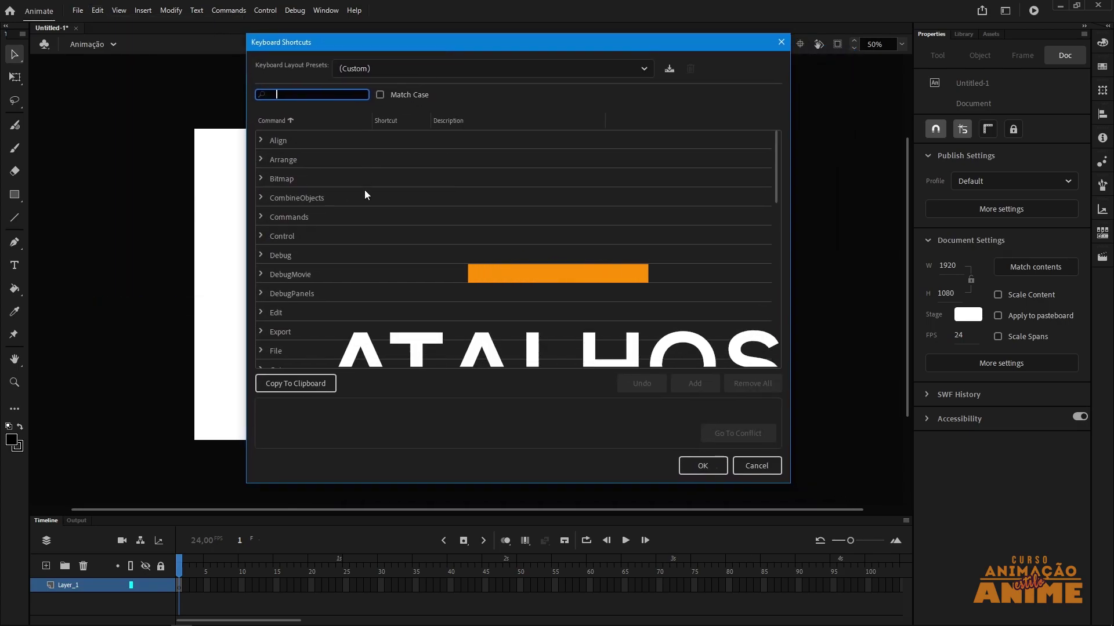
{"action": "type", "text": "zoom"}
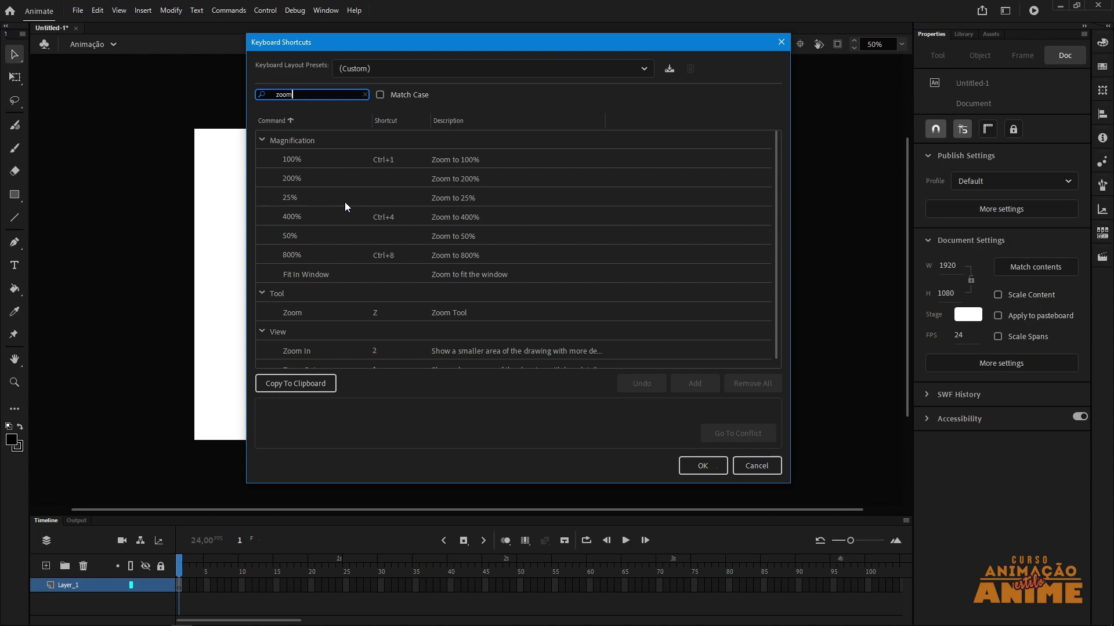
{"action": "scroll", "coordinate": [345, 206], "scroll_direction": "down", "scroll_amount": 1}
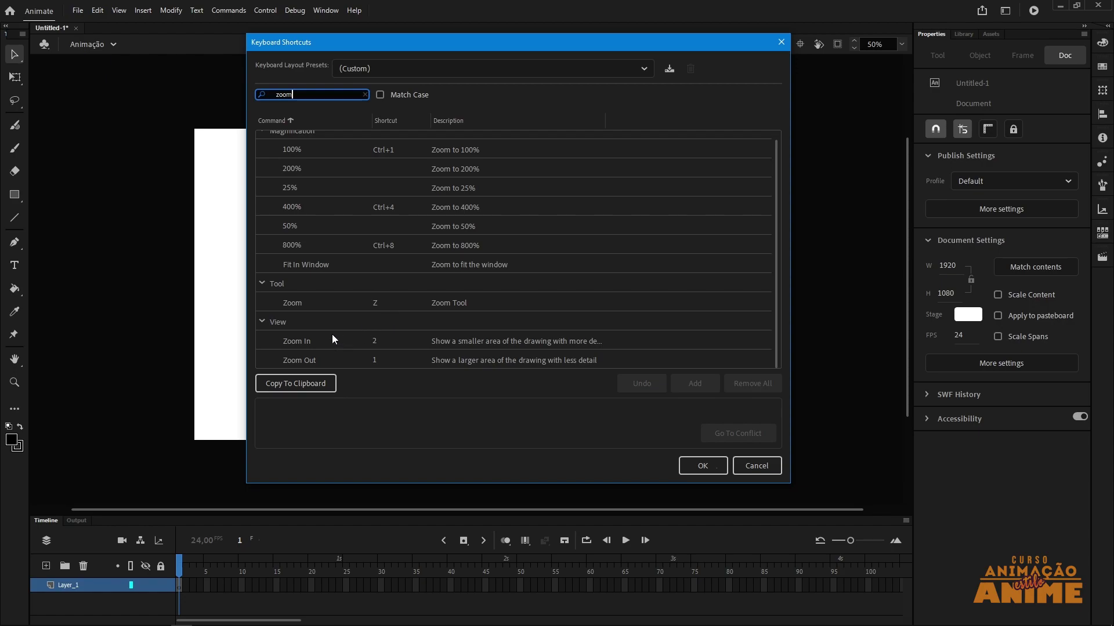
{"action": "left_click", "coordinate": [381, 342]}
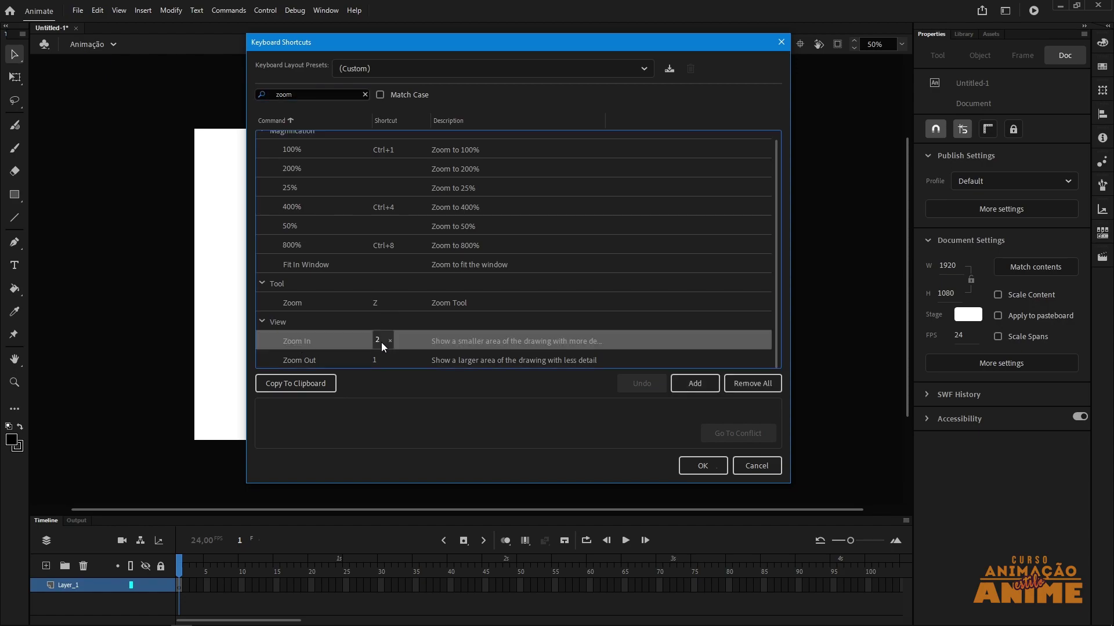
{"action": "left_click", "coordinate": [339, 358]}
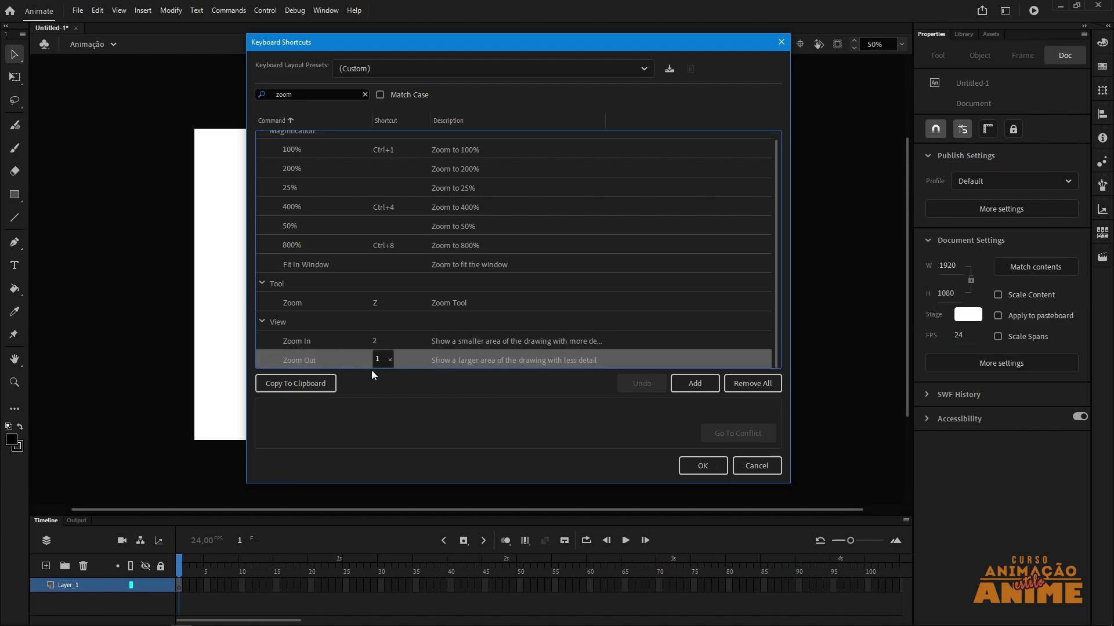
{"action": "left_click", "coordinate": [701, 467]}
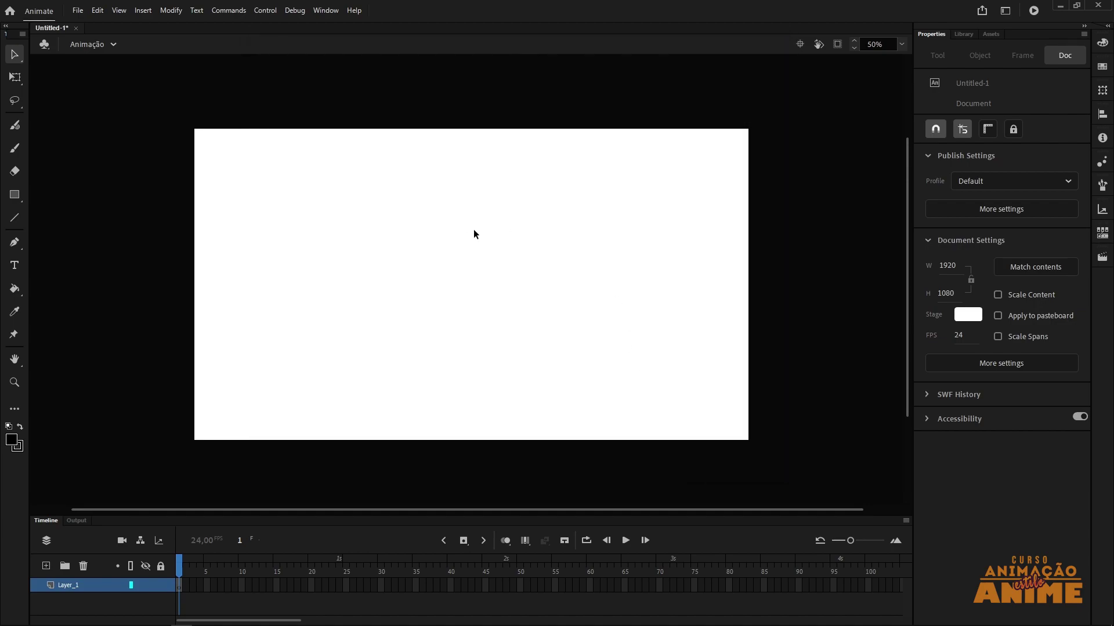
Step: Zoom the stage in and out repeatedly, finishing at 31% magnification
{"action": "key", "text": "1"}
{"action": "key", "text": "1"}
{"action": "key", "text": "1"}
{"action": "key", "text": "2"}
{"action": "key", "text": "2"}
{"action": "key", "text": "2"}
{"action": "key", "text": "2"}
{"action": "key", "text": "2"}
{"action": "key", "text": "2"}
{"action": "key", "text": "1"}
{"action": "key", "text": "1"}
{"action": "key", "text": "1"}
{"action": "key", "text": "1"}
{"action": "key", "text": "1"}
{"action": "key", "text": "1"}
{"action": "key", "text": "1"}
{"action": "key", "text": "2"}
{"action": "key", "text": "2"}
{"action": "key", "text": "2"}
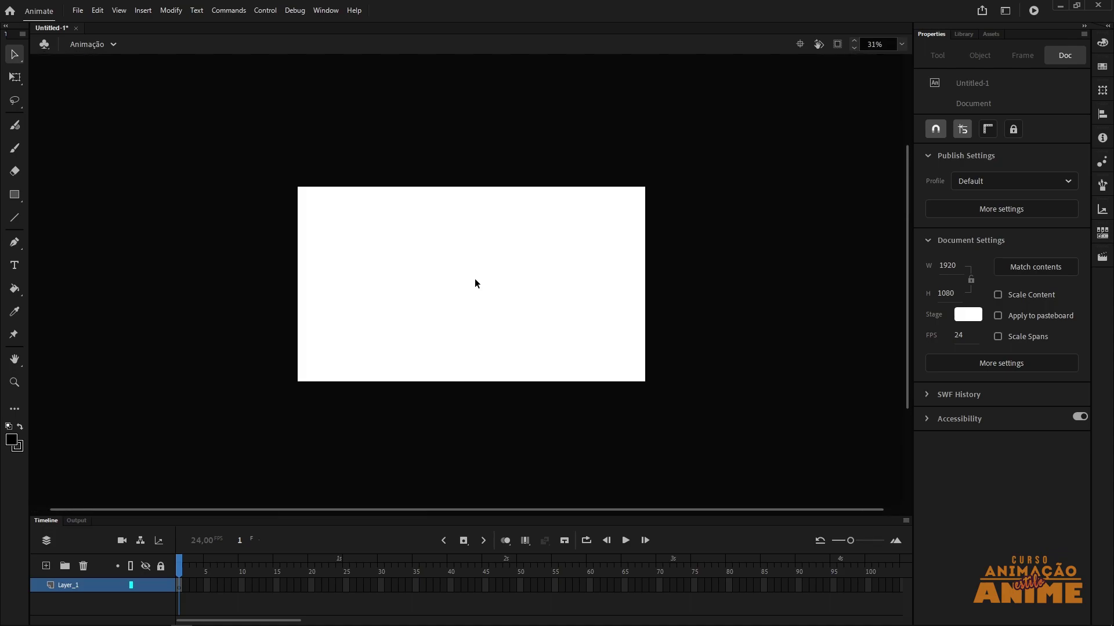
{"action": "key", "text": "2"}
{"action": "key", "text": "2"}
{"action": "key", "text": "1"}
{"action": "key", "text": "1"}
{"action": "key", "text": "1"}
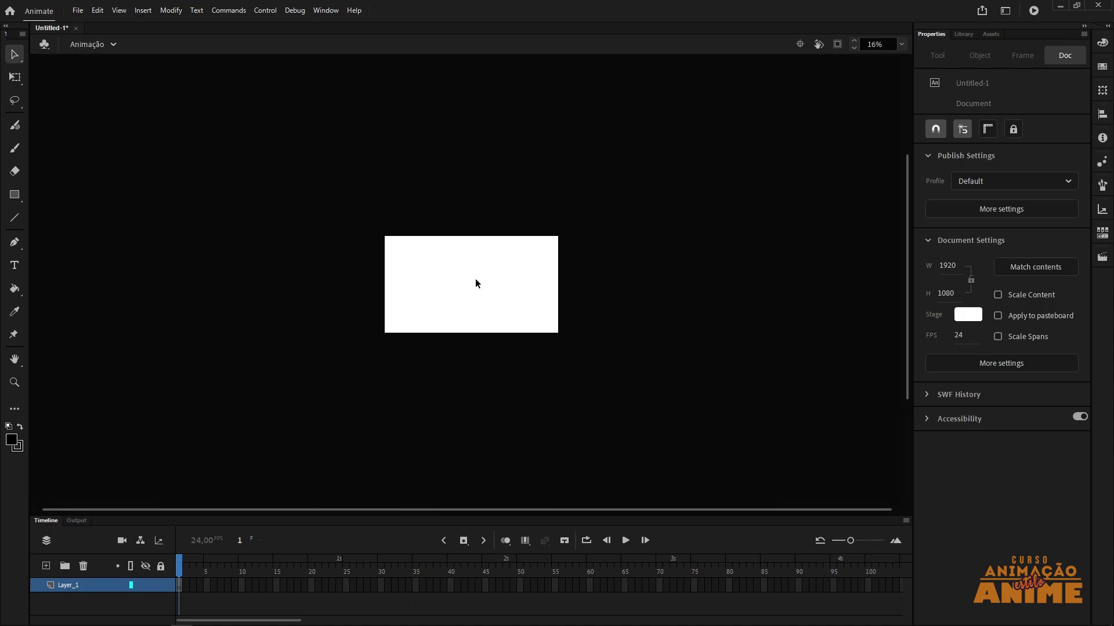
{"action": "key", "text": "2"}
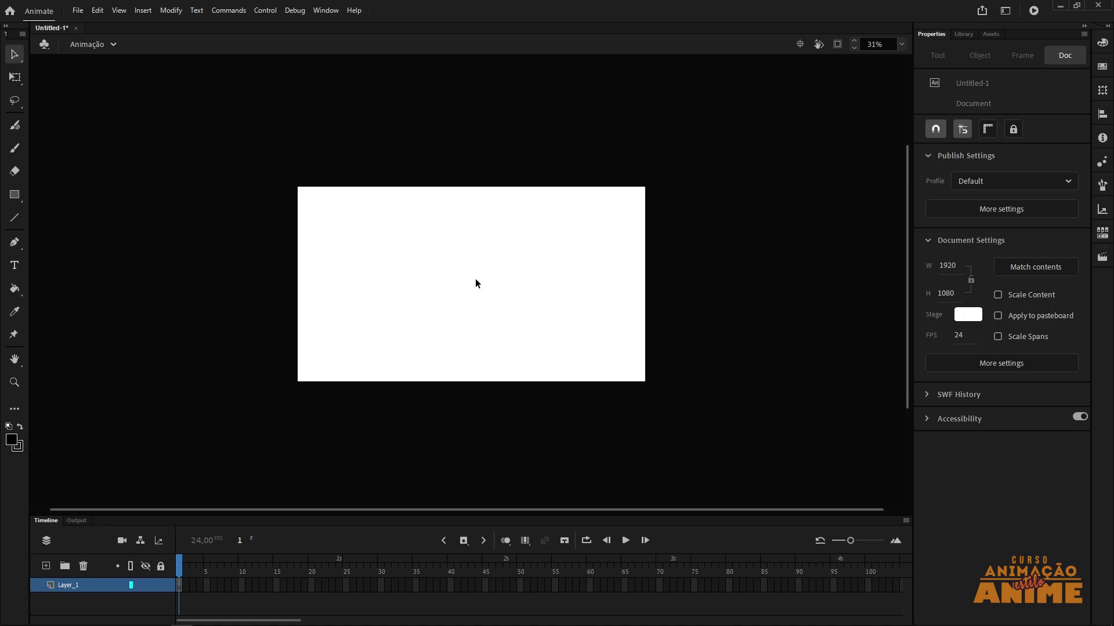
Step: Magnify the central area of the stage with the Zoom tool, and zoom back out to 59%
{"action": "key", "text": "z"}
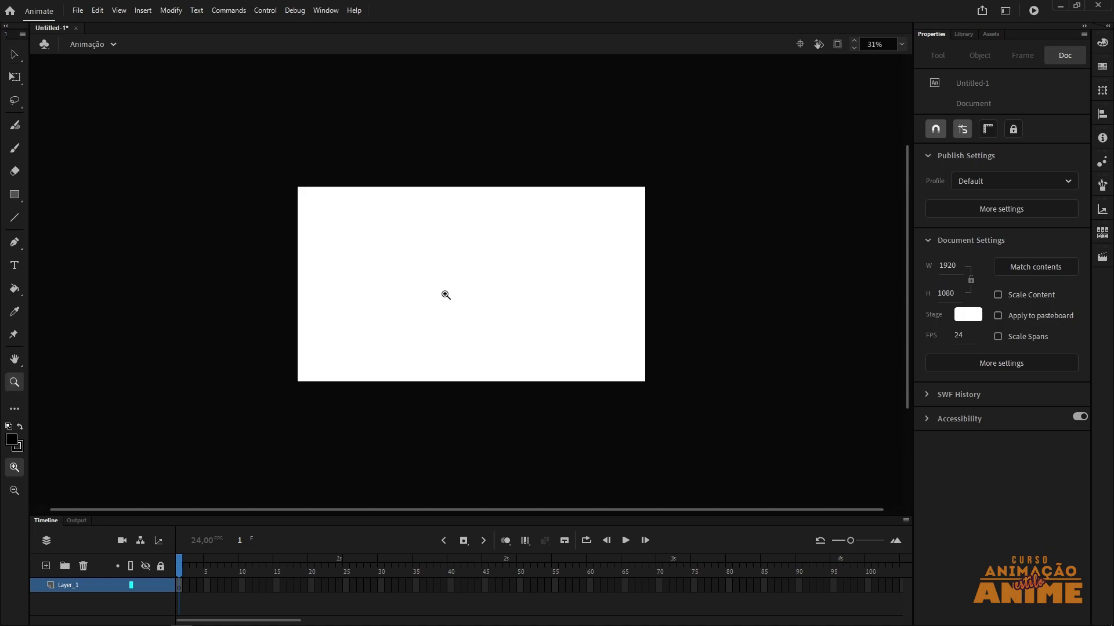
{"action": "left_click_drag", "start_coordinate": [365, 226], "coordinate": [569, 352]}
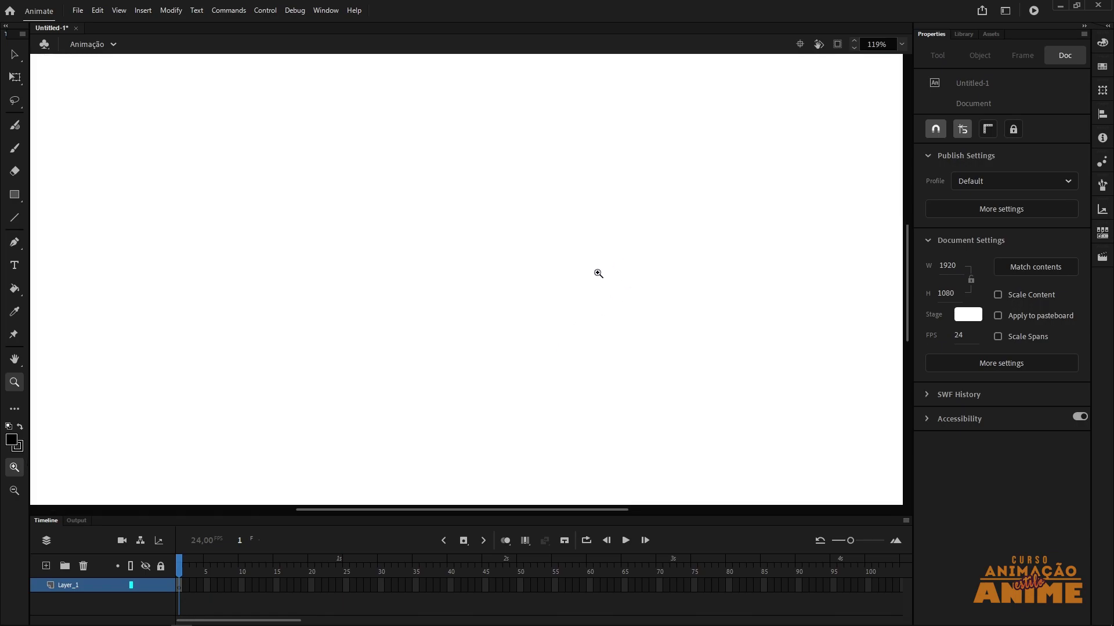
{"action": "key", "text": "ctrl+minus"}
{"action": "key", "text": "ctrl+minus"}
{"action": "key", "text": "ctrl+equal"}
Step: Activate the Classic Brush, and review the Insert timeline commands and the Document Settings
{"action": "key", "text": "b"}
{"action": "left_click", "coordinate": [143, 11]}
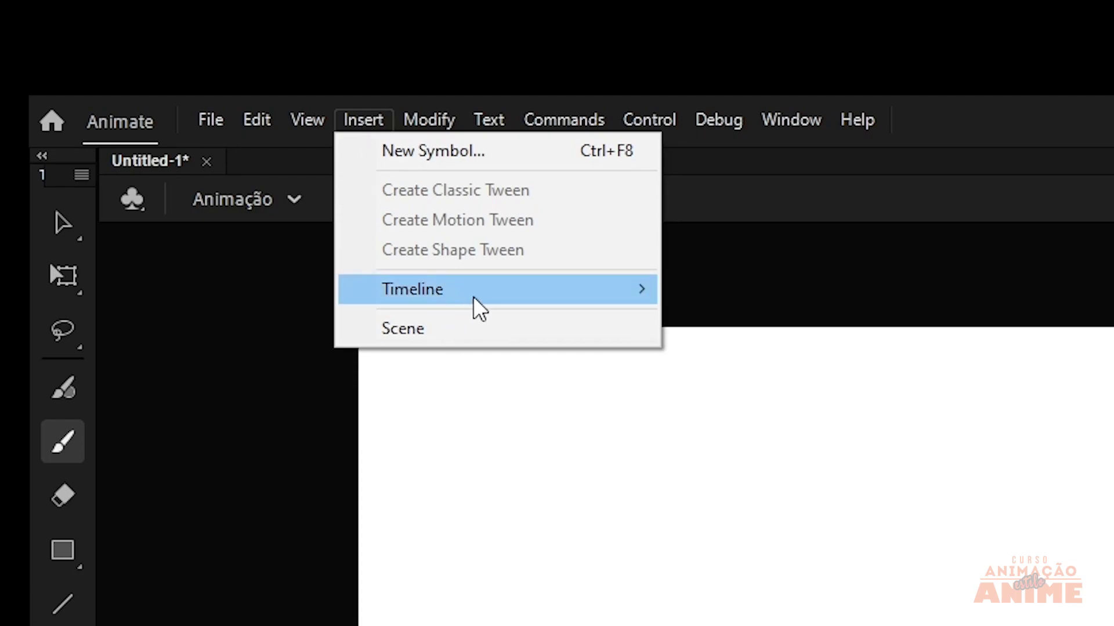
{"action": "mouse_move", "coordinate": [472, 299]}
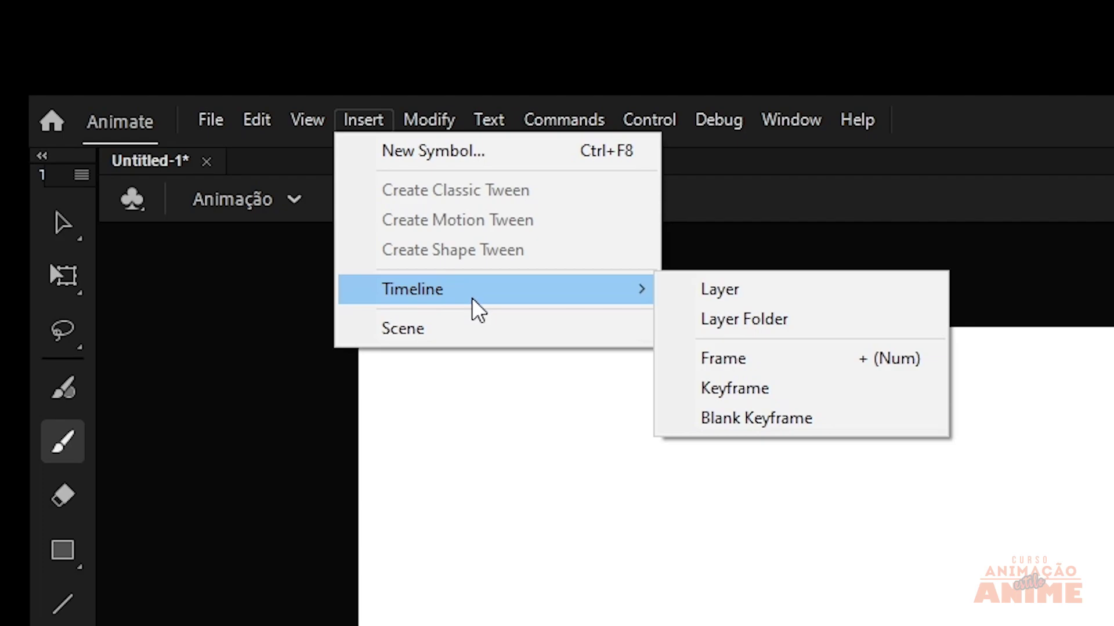
{"action": "mouse_move", "coordinate": [456, 110]}
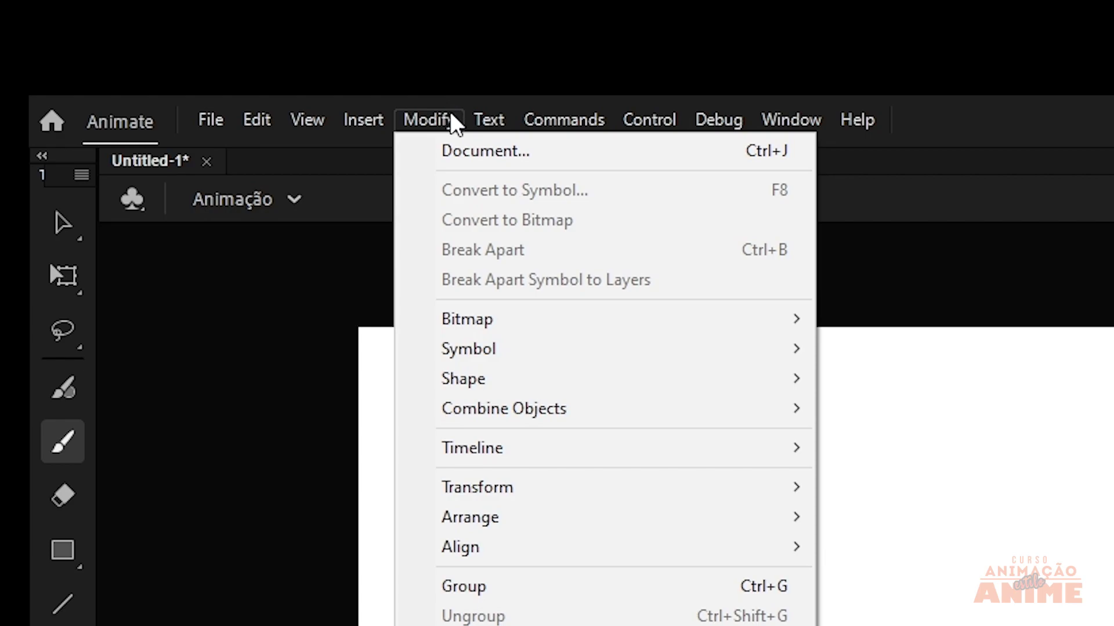
{"action": "left_click", "coordinate": [470, 151]}
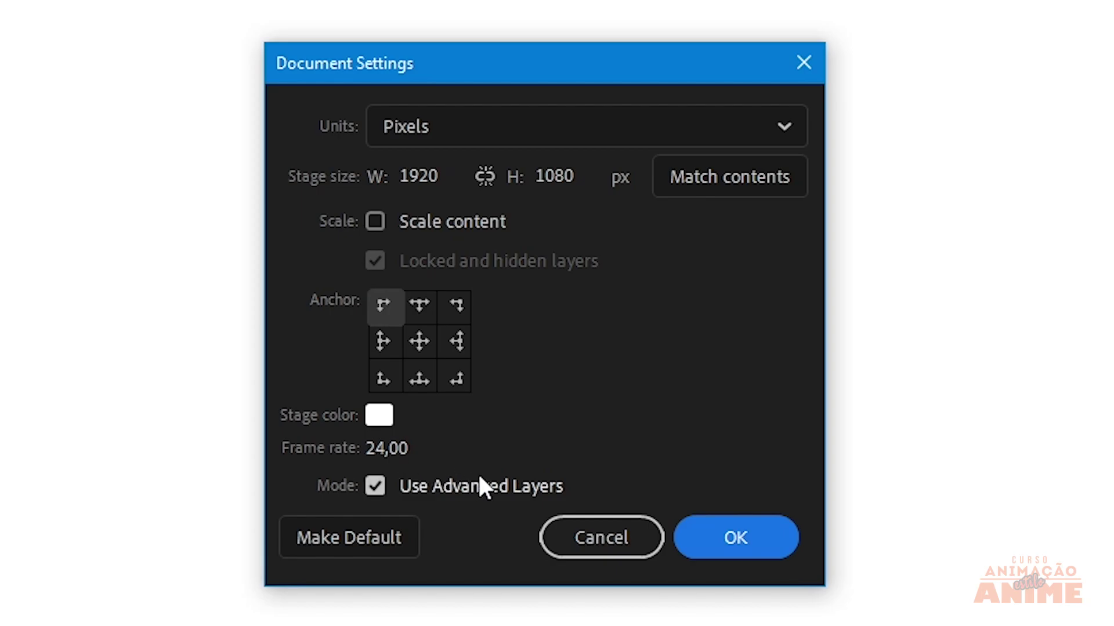
Step: Review the text size options, the saved-command options and the playback control commands
{"action": "left_click", "coordinate": [197, 10]}
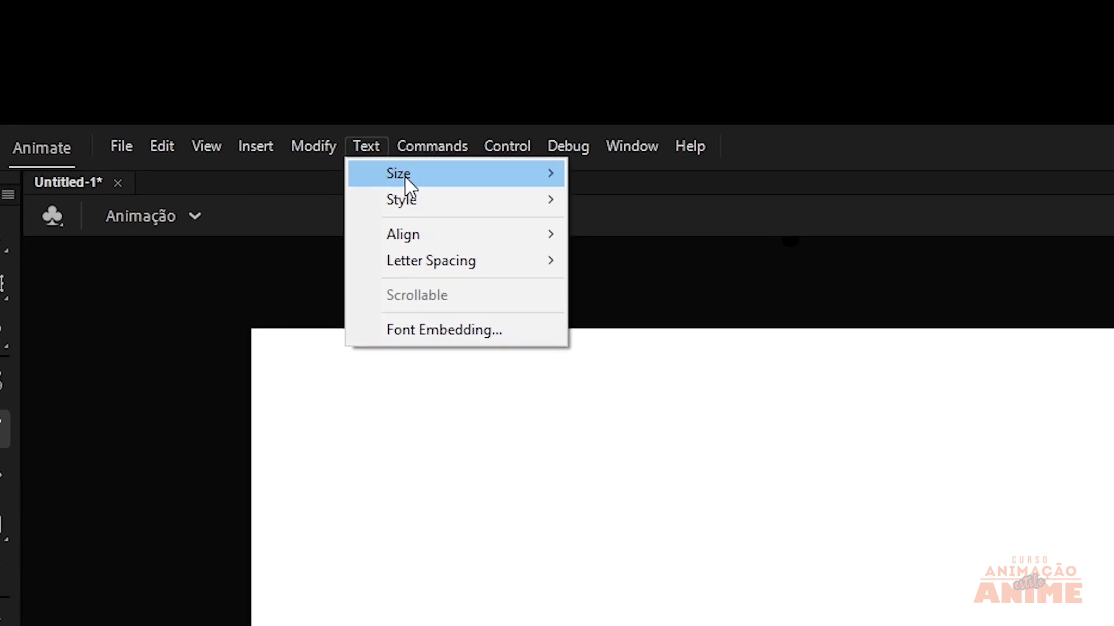
{"action": "mouse_move", "coordinate": [219, 27]}
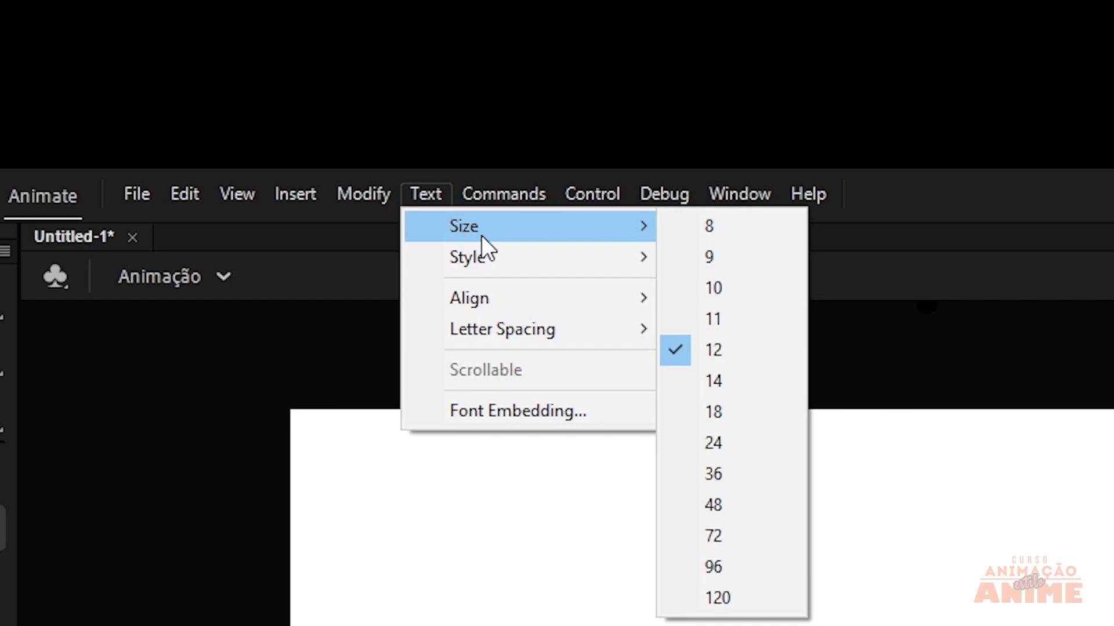
{"action": "mouse_move", "coordinate": [533, 174]}
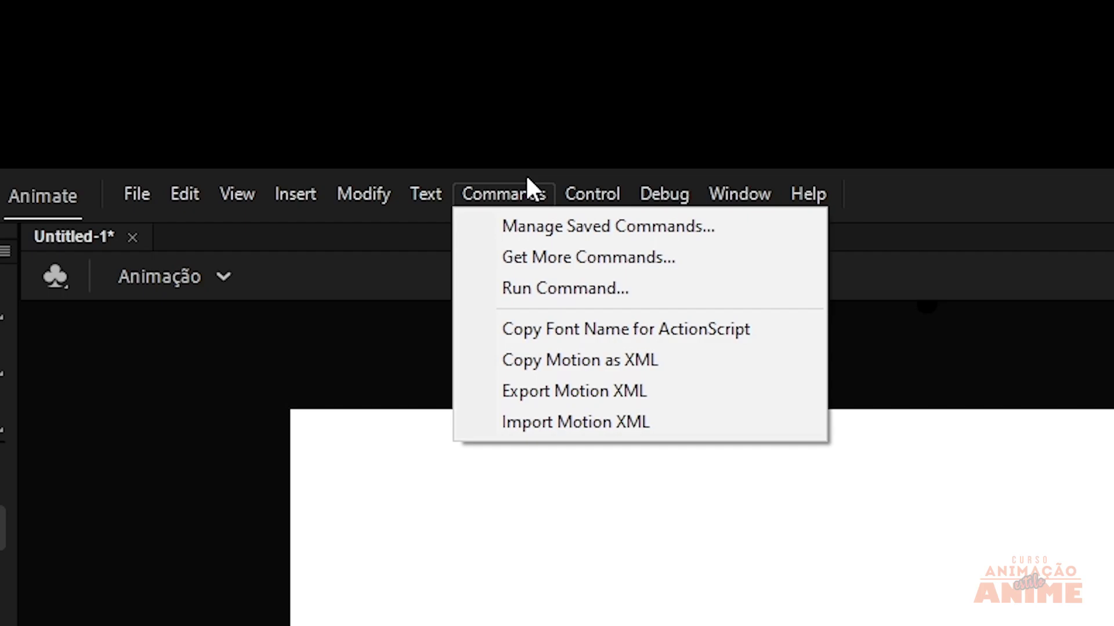
{"action": "mouse_move", "coordinate": [580, 184]}
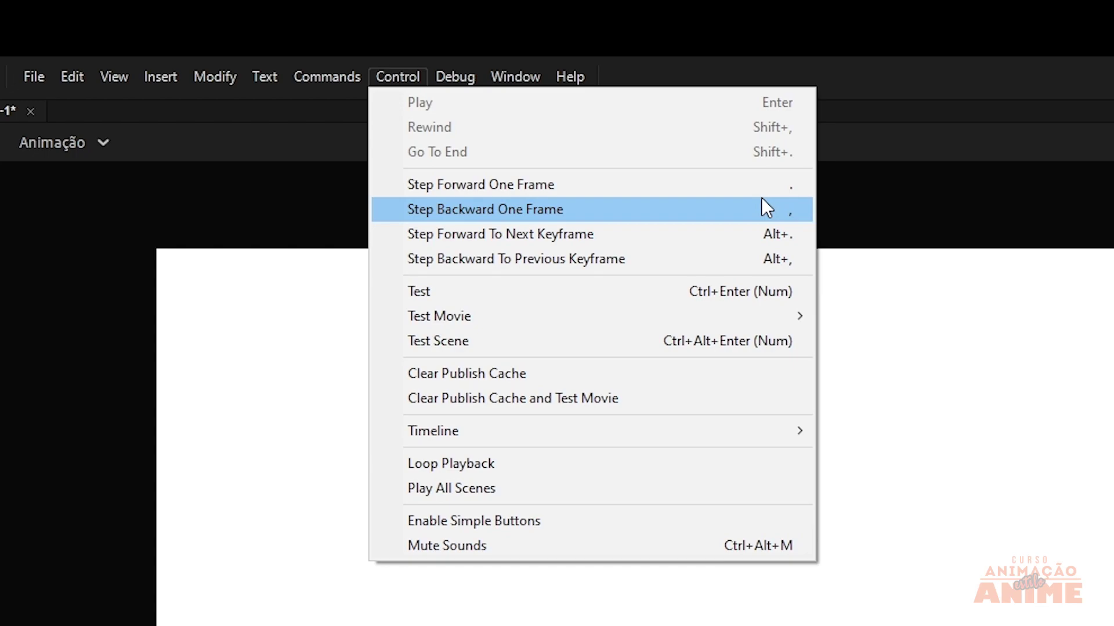
{"action": "left_click", "coordinate": [946, 205]}
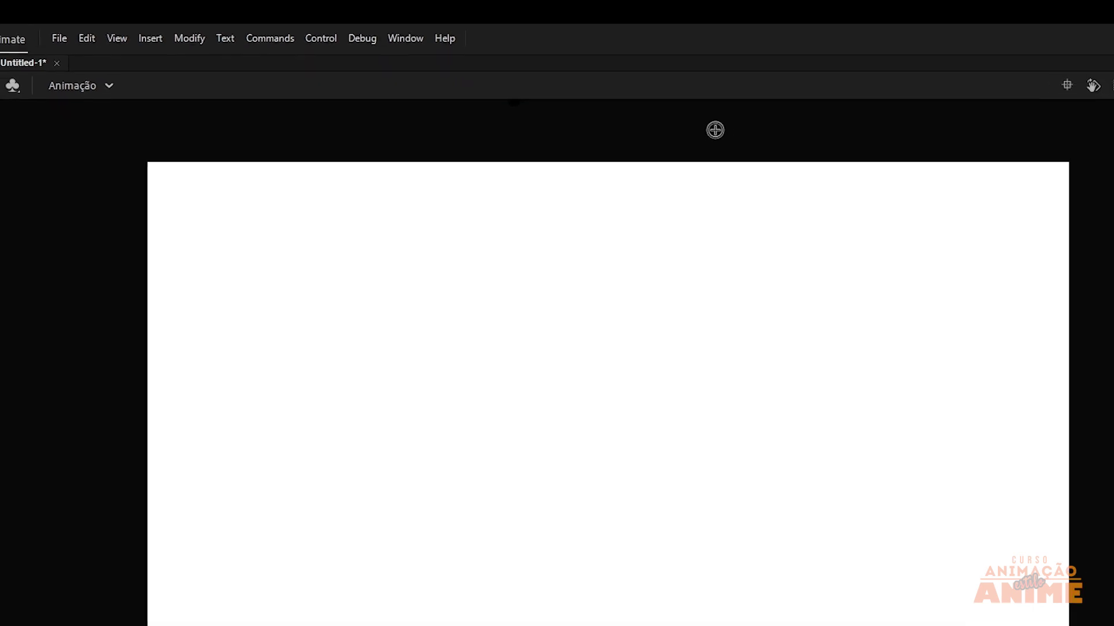
Step: Test the movie in the SWF preview window, shrink that window, and close it
{"action": "key", "text": "ctrl+Return"}
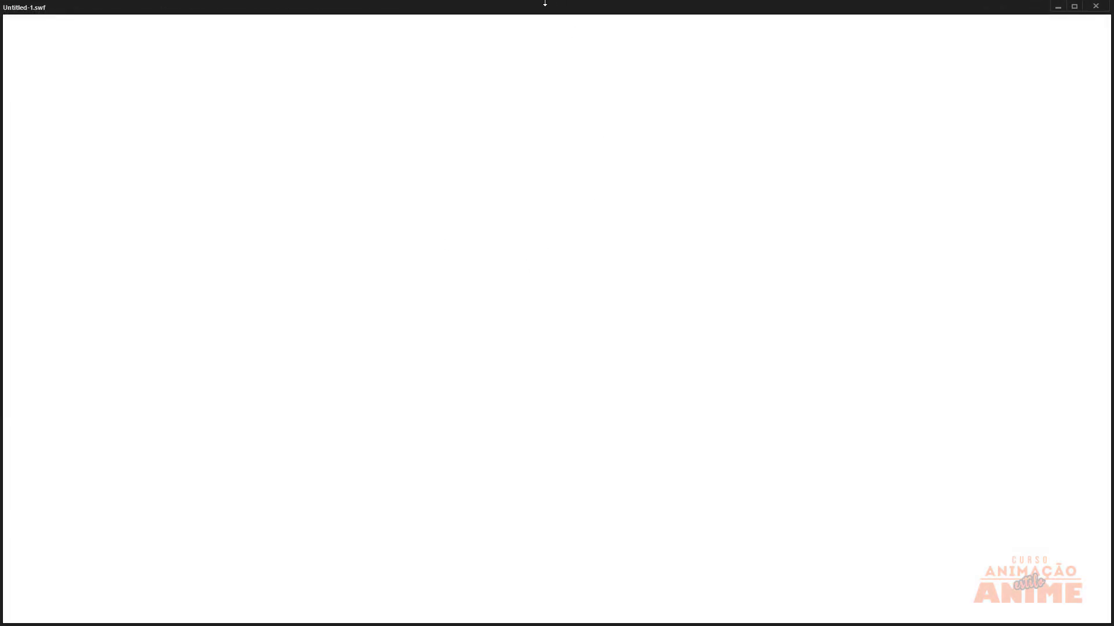
{"action": "left_click_drag", "start_coordinate": [545, 3], "coordinate": [430, 102]}
{"action": "left_click_drag", "start_coordinate": [952, 94], "coordinate": [688, 79]}
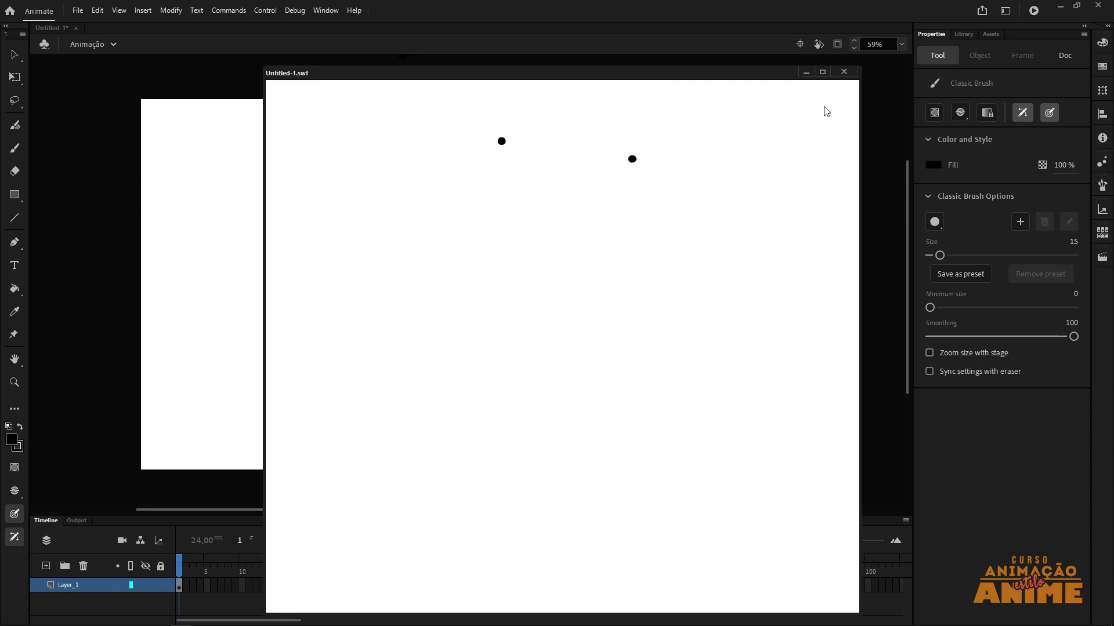
{"action": "left_click", "coordinate": [844, 72]}
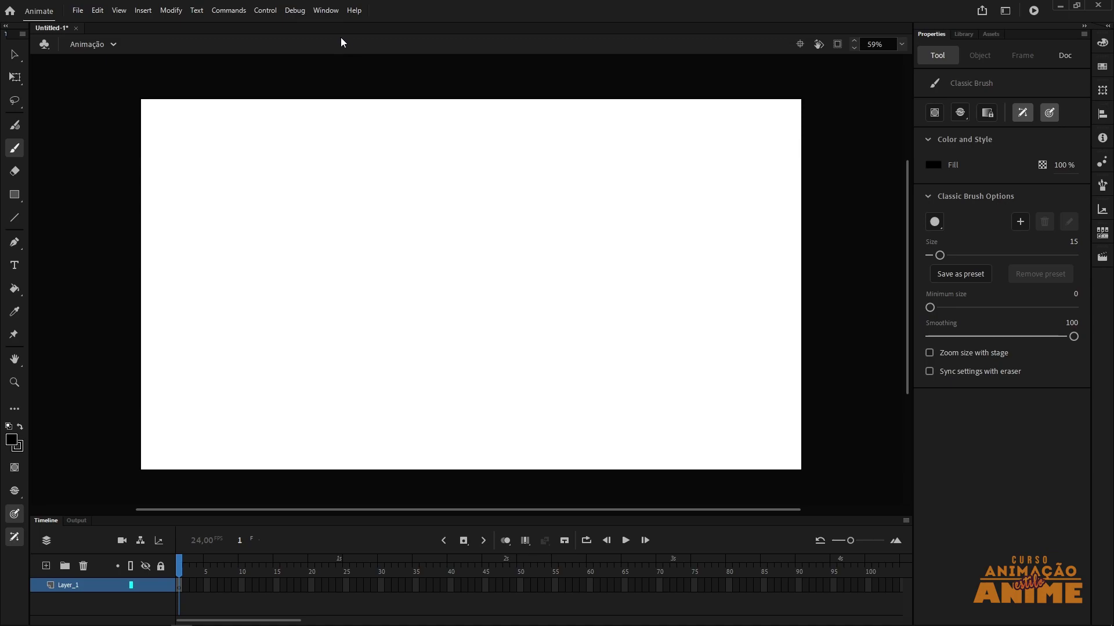
Step: Review the debugging commands and the list of panels that can be shown in the workspace
{"action": "left_click", "coordinate": [299, 10]}
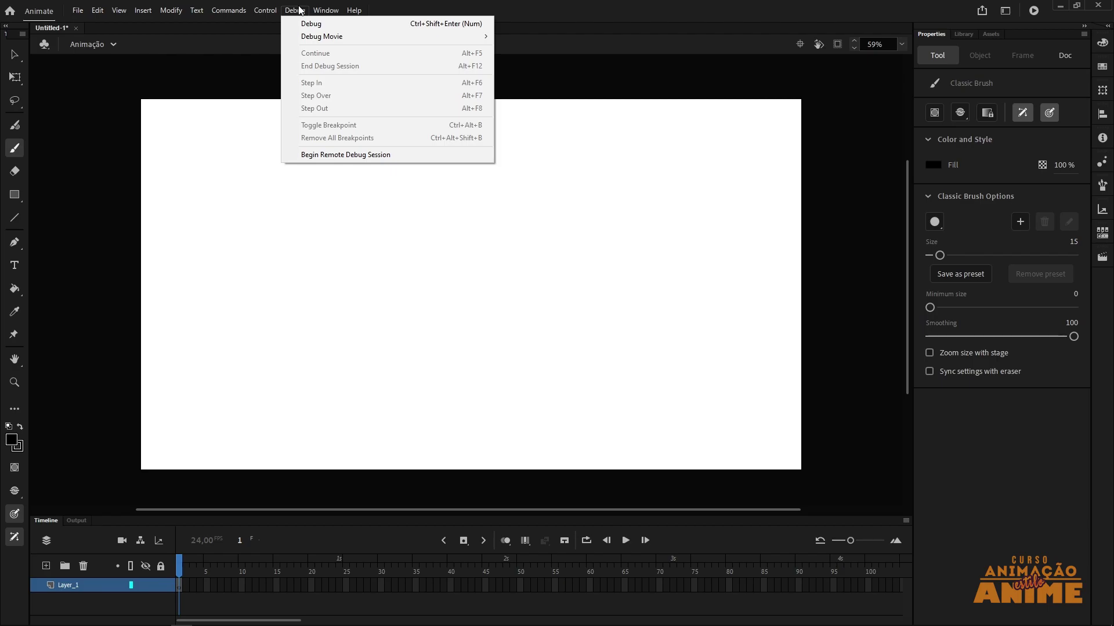
{"action": "mouse_move", "coordinate": [325, 11]}
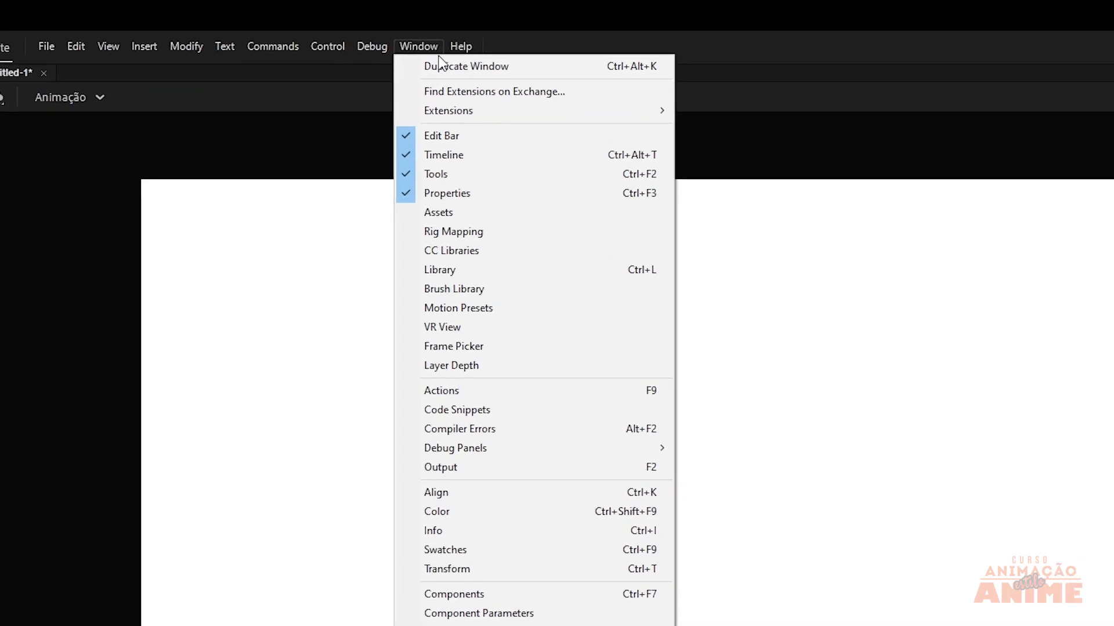
{"action": "mouse_move", "coordinate": [455, 54]}
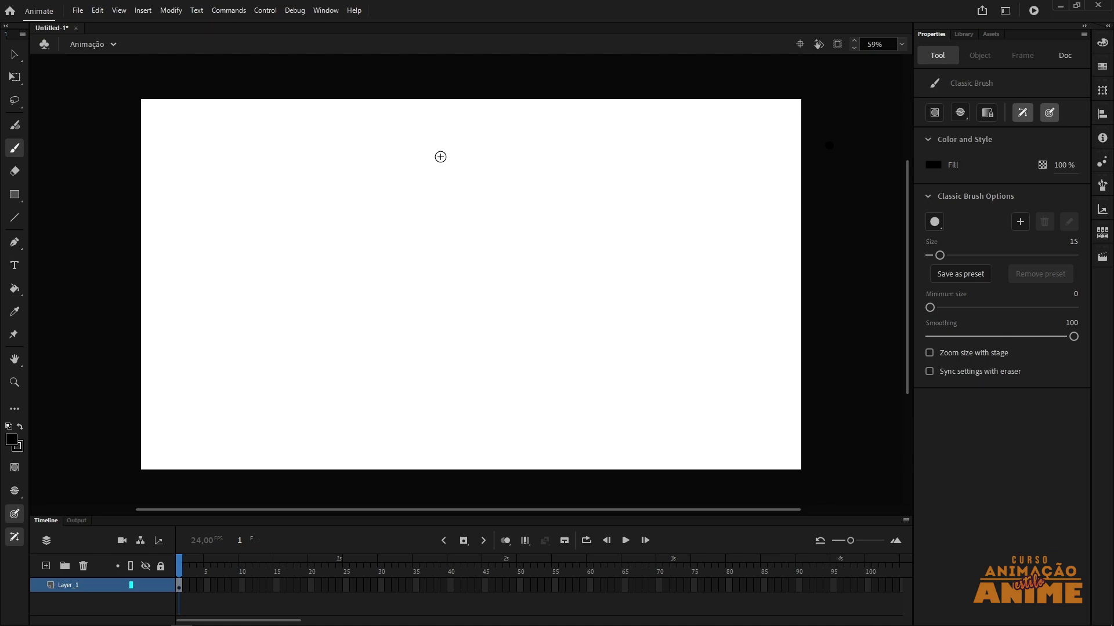
Step: Try a marquee with the Selection tool, and look at the Free Transform tool and the Lasso tool variants
{"action": "key", "text": "v"}
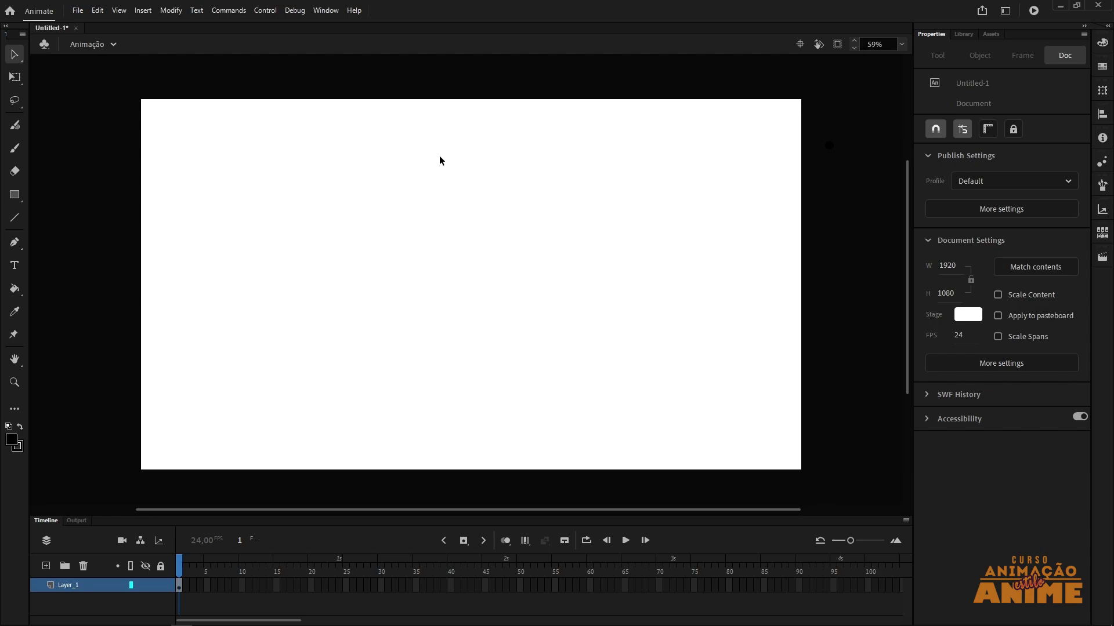
{"action": "left_click_drag", "start_coordinate": [235, 143], "coordinate": [669, 402]}
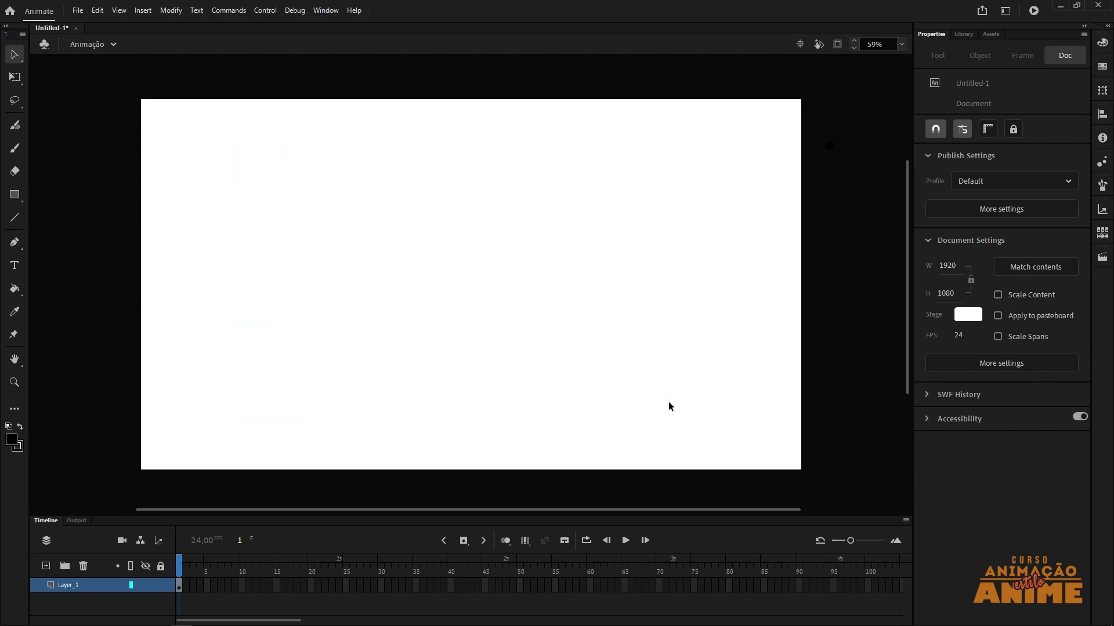
{"action": "left_click", "coordinate": [20, 82]}
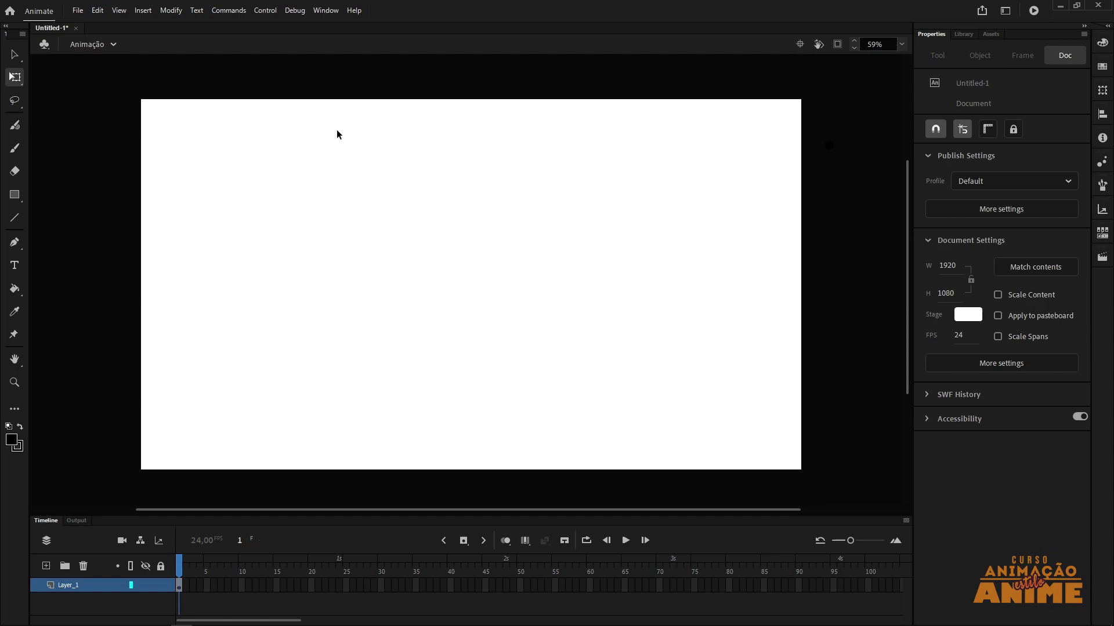
{"action": "key", "text": "l"}
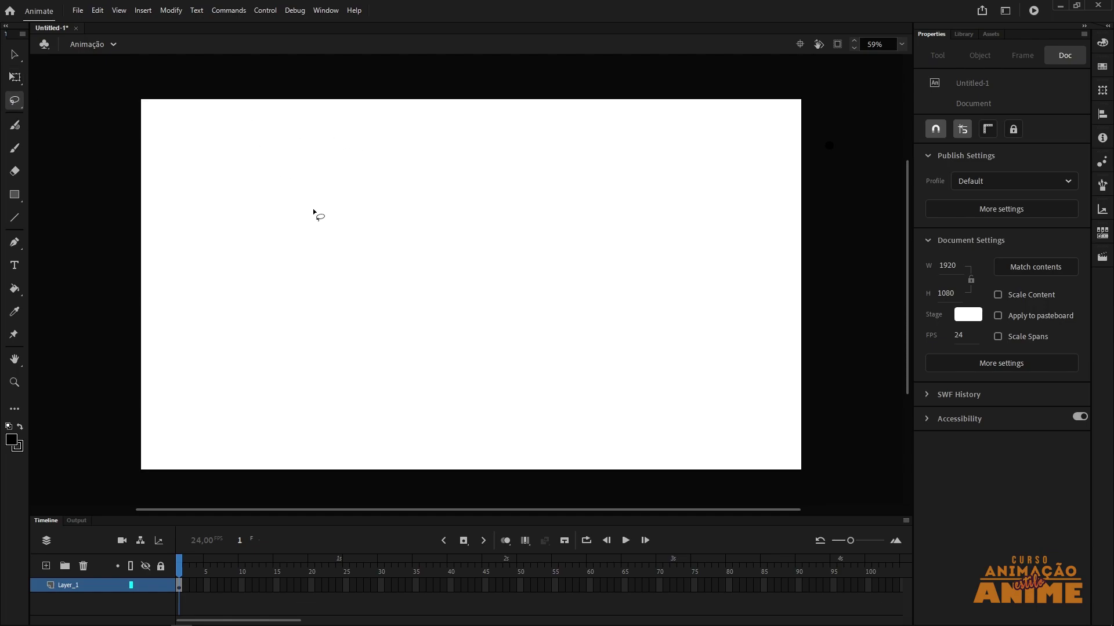
{"action": "left_click", "coordinate": [22, 104]}
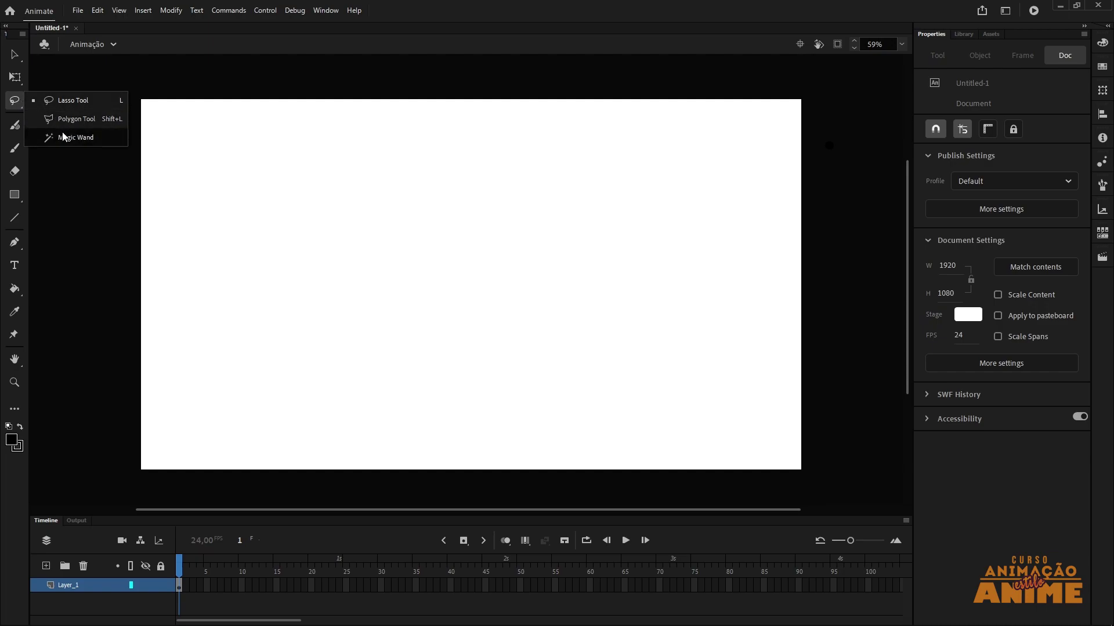
{"action": "left_click", "coordinate": [278, 101]}
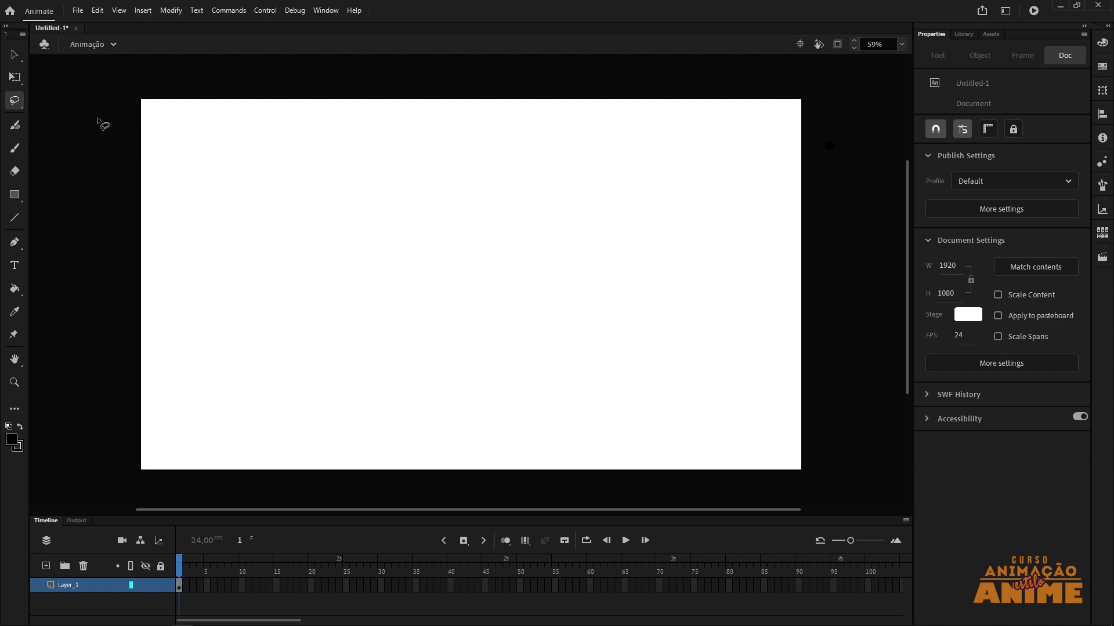
Step: Examine the options of the Fluid Brush, Classic Brush, Eraser and Rectangle tools
{"action": "left_click", "coordinate": [24, 129]}
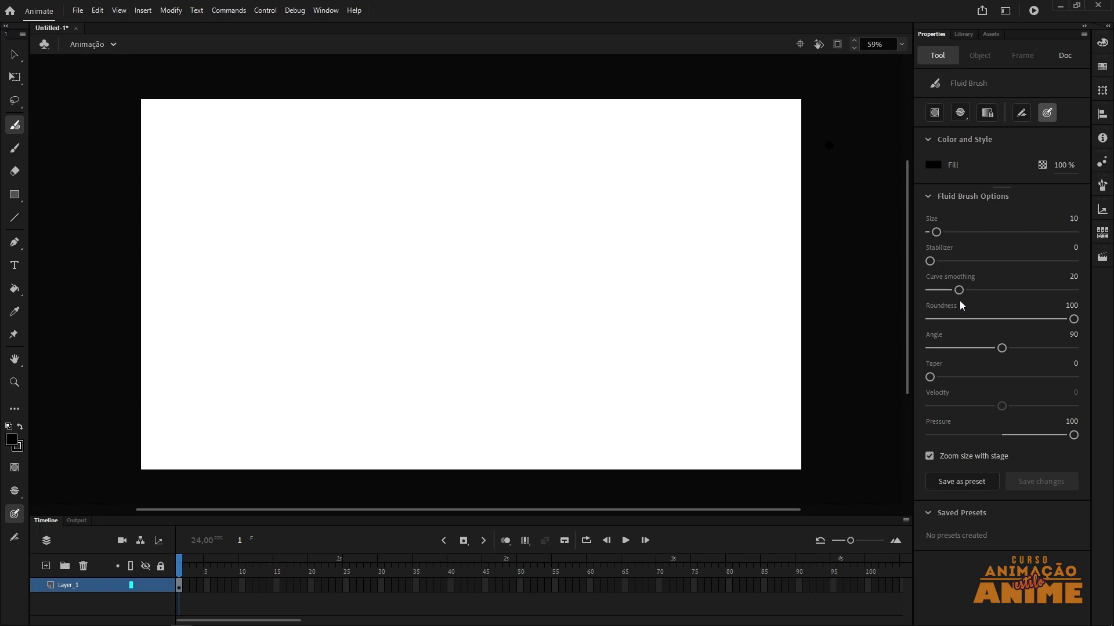
{"action": "left_click", "coordinate": [15, 148]}
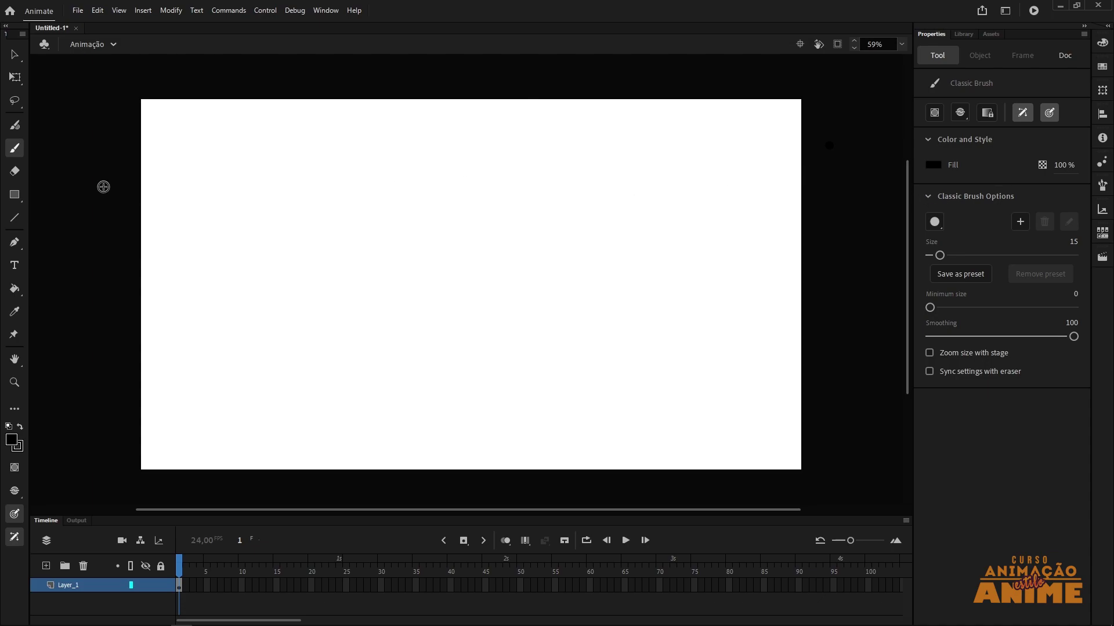
{"action": "left_click", "coordinate": [14, 171]}
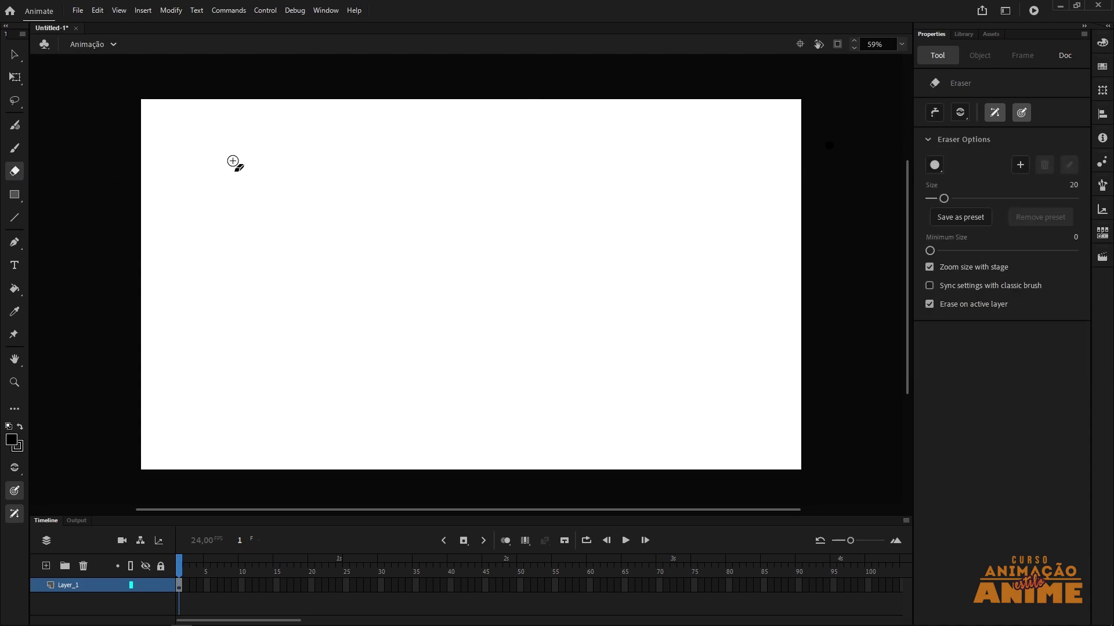
{"action": "left_click", "coordinate": [14, 148]}
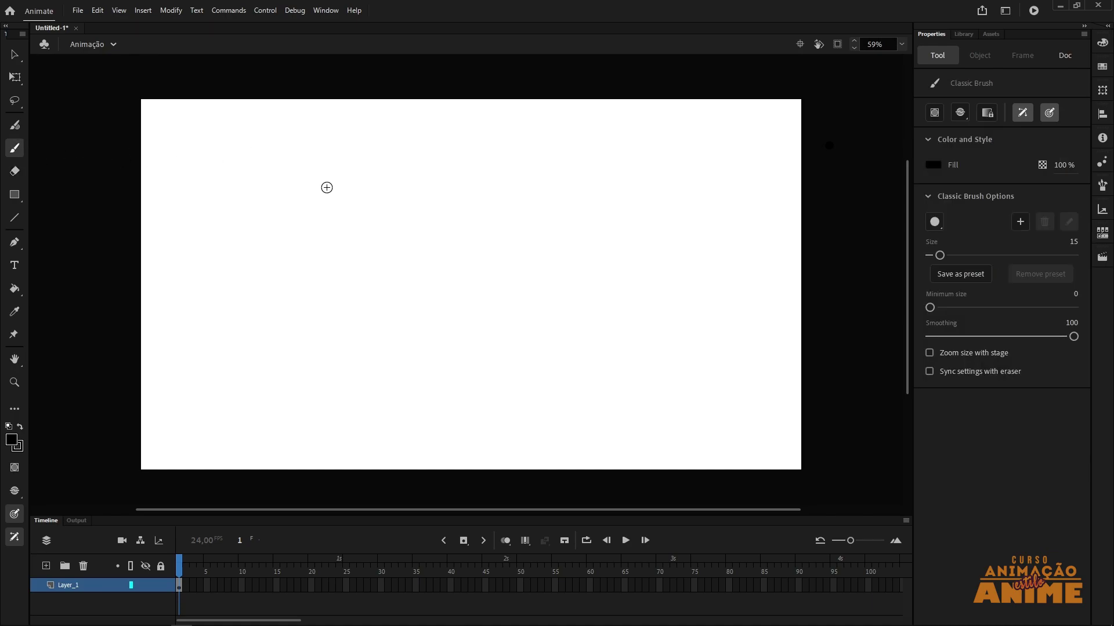
{"action": "left_click", "coordinate": [14, 194]}
Step: Try the Pen tool by placing a three-point path on the stage, and undo all its points
{"action": "left_click", "coordinate": [15, 242]}
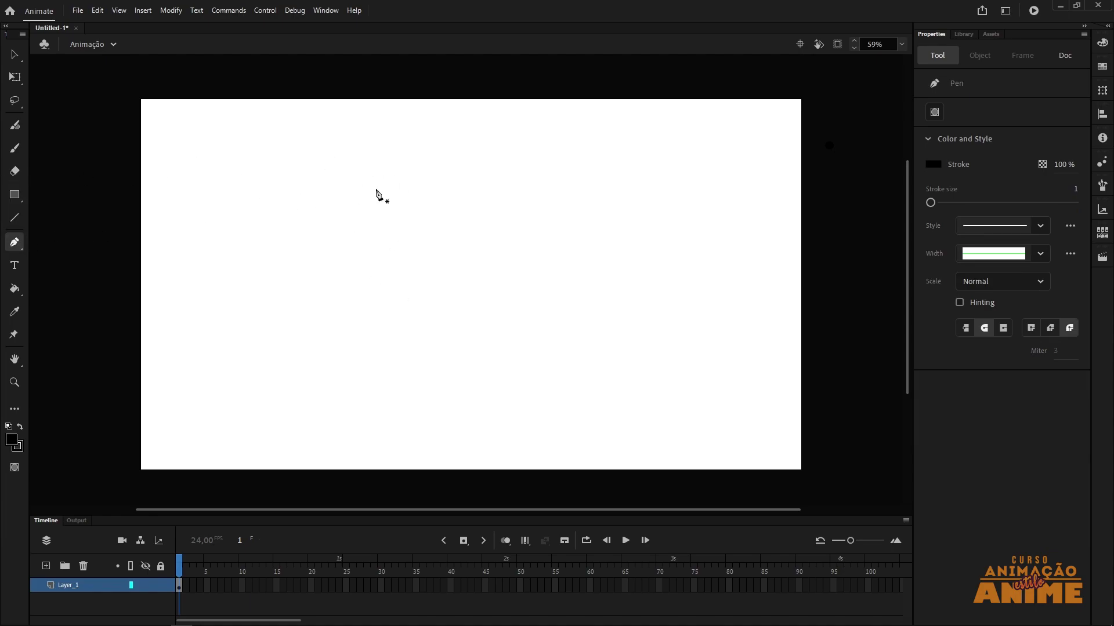
{"action": "left_click", "coordinate": [326, 216]}
{"action": "left_click", "coordinate": [674, 148]}
{"action": "left_click", "coordinate": [388, 339]}
{"action": "key", "text": "ctrl+z"}
{"action": "key", "text": "ctrl+z"}
{"action": "key", "text": "ctrl+z"}
Step: Look at the Text, Paint Bucket, Eyedropper and Asset Warp tools in turn
{"action": "left_click", "coordinate": [15, 265]}
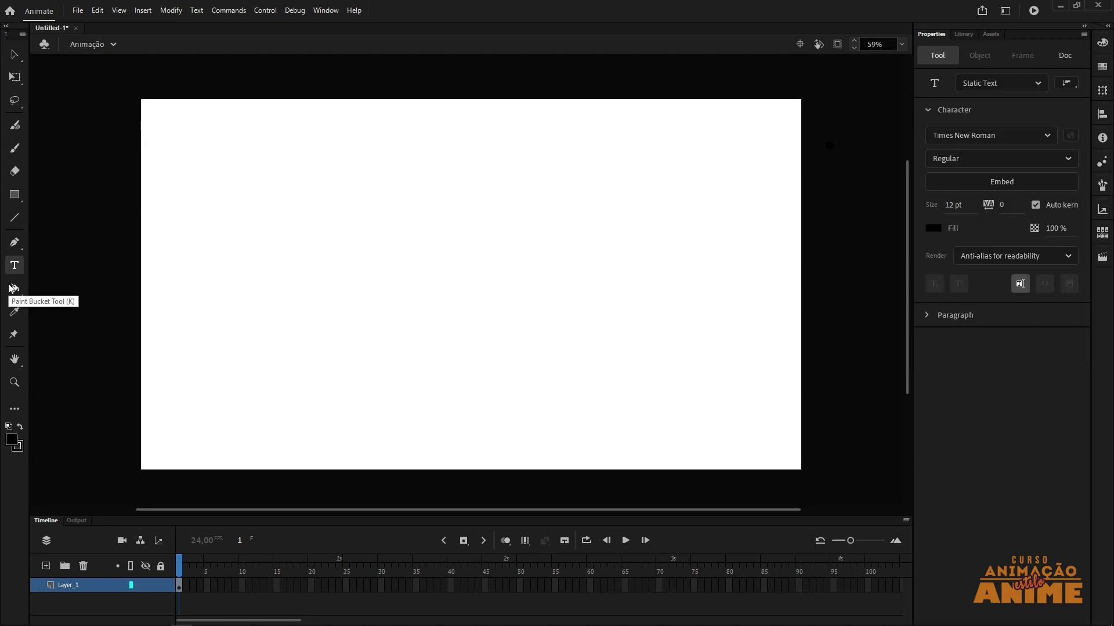
{"action": "key", "text": "k"}
{"action": "key", "text": "i"}
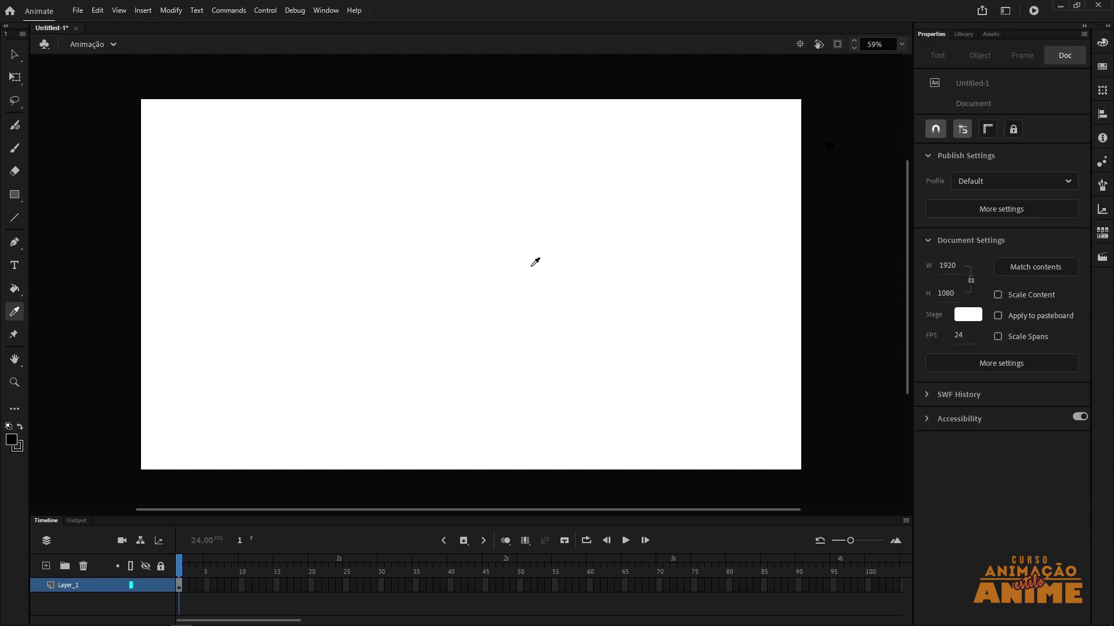
{"action": "left_click", "coordinate": [14, 334]}
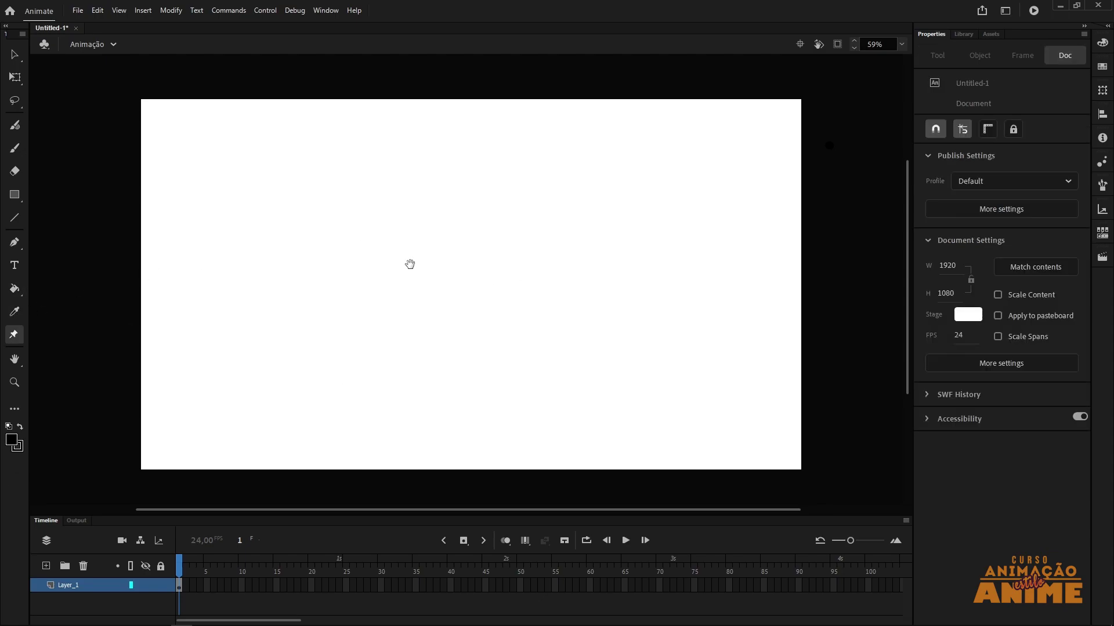
{"action": "mouse_move", "coordinate": [672, 271]}
{"action": "left_mouse_down"}
{"action": "mouse_move", "coordinate": [643, 291]}
{"action": "mouse_move", "coordinate": [649, 219]}
{"action": "mouse_move", "coordinate": [627, 289]}
{"action": "mouse_move", "coordinate": [648, 350]}
{"action": "mouse_move", "coordinate": [736, 308]}
{"action": "mouse_move", "coordinate": [671, 287]}
{"action": "left_mouse_up"}
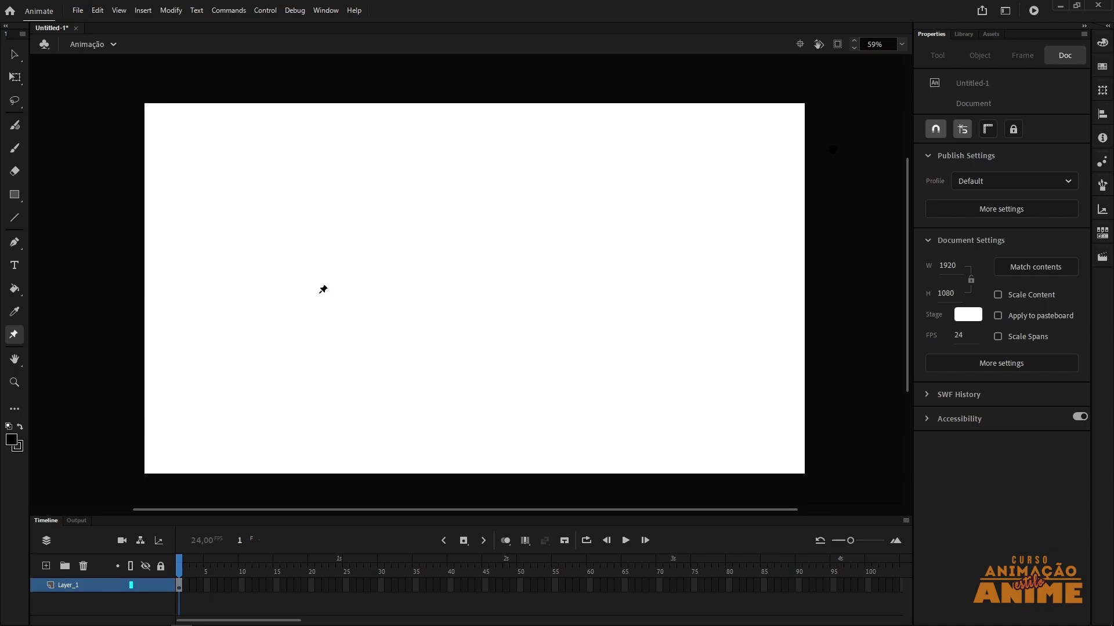
Step: Magnify an area of the stage with the Zoom tool, then show the whole frame and try zooming in and out
{"action": "key", "text": "z"}
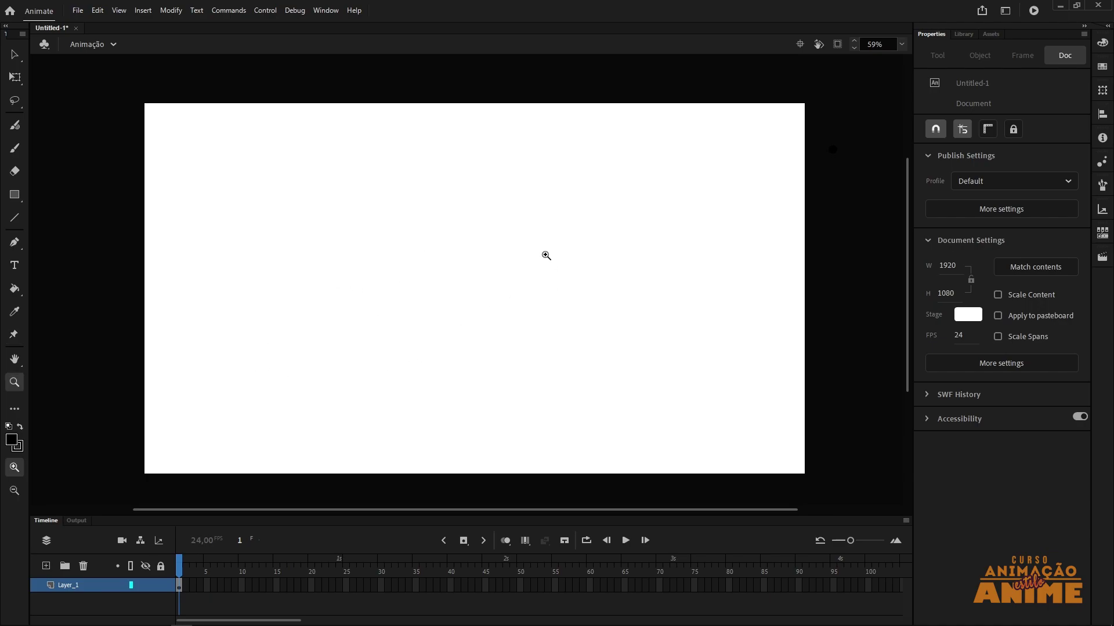
{"action": "left_click_drag", "start_coordinate": [340, 218], "coordinate": [488, 314]}
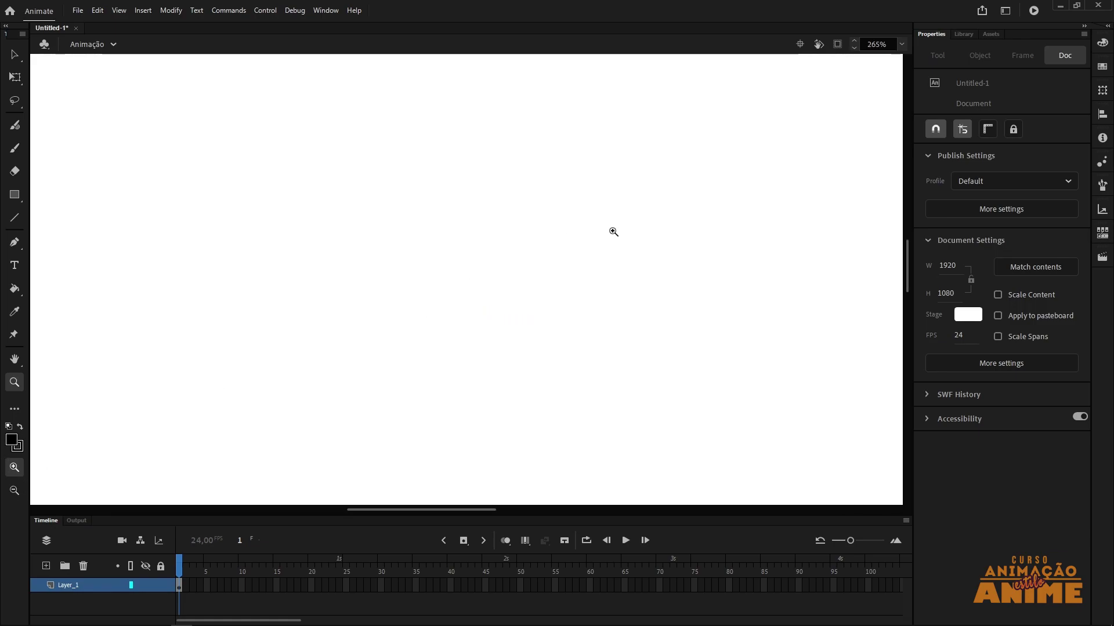
{"action": "key", "text": "ctrl+2"}
{"action": "key", "text": "ctrl+equal"}
{"action": "key", "text": "ctrl+minus"}
{"action": "key", "text": "ctrl+minus"}
{"action": "key", "text": "ctrl+minus"}
{"action": "key", "text": "ctrl+equal"}
{"action": "key", "text": "ctrl+equal"}
{"action": "key", "text": "ctrl+minus"}
{"action": "scroll", "coordinate": [600, 218], "scroll_direction": "up", "scroll_amount": 1}
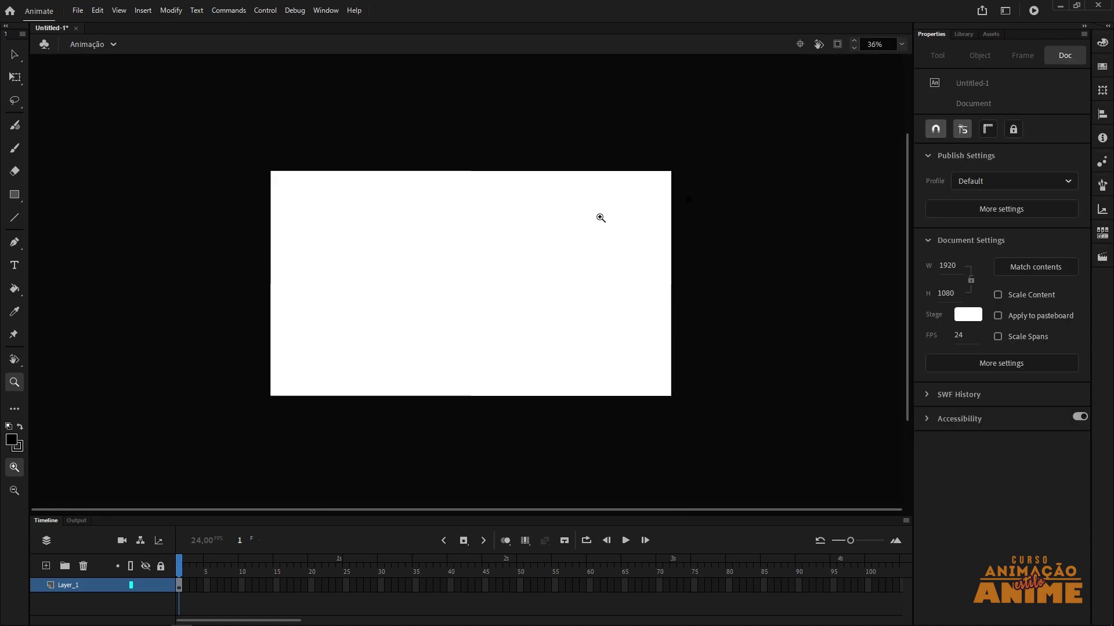
Step: Try rotating the stage view about its centre, and reset it to the upright, centred view
{"action": "key", "text": "h"}
{"action": "left_click_drag", "start_coordinate": [554, 213], "coordinate": [482, 332]}
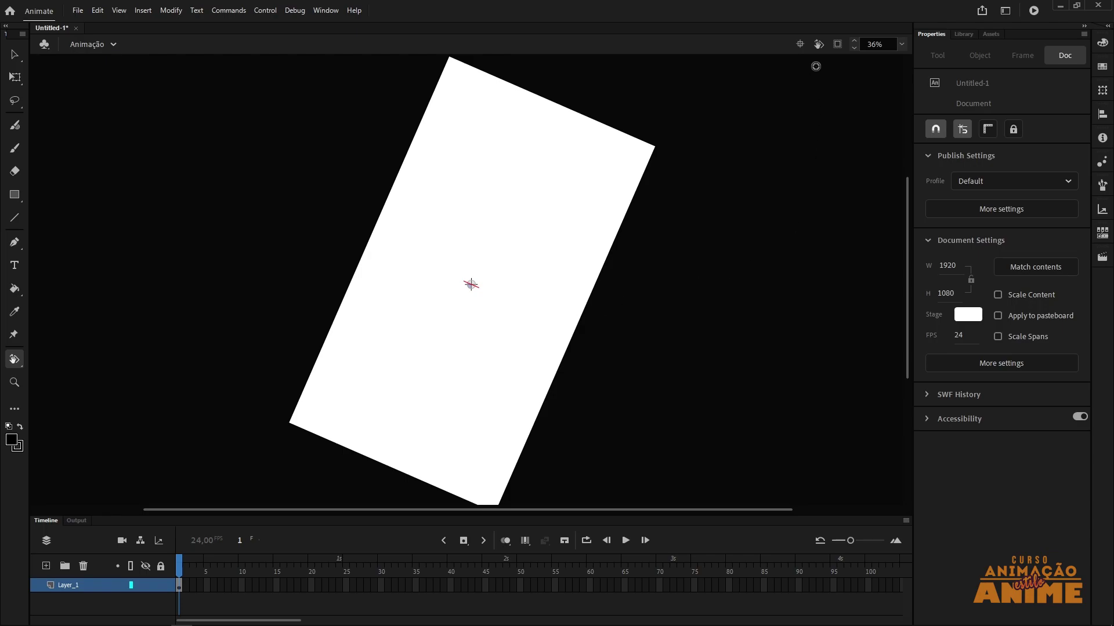
{"action": "left_click", "coordinate": [801, 46]}
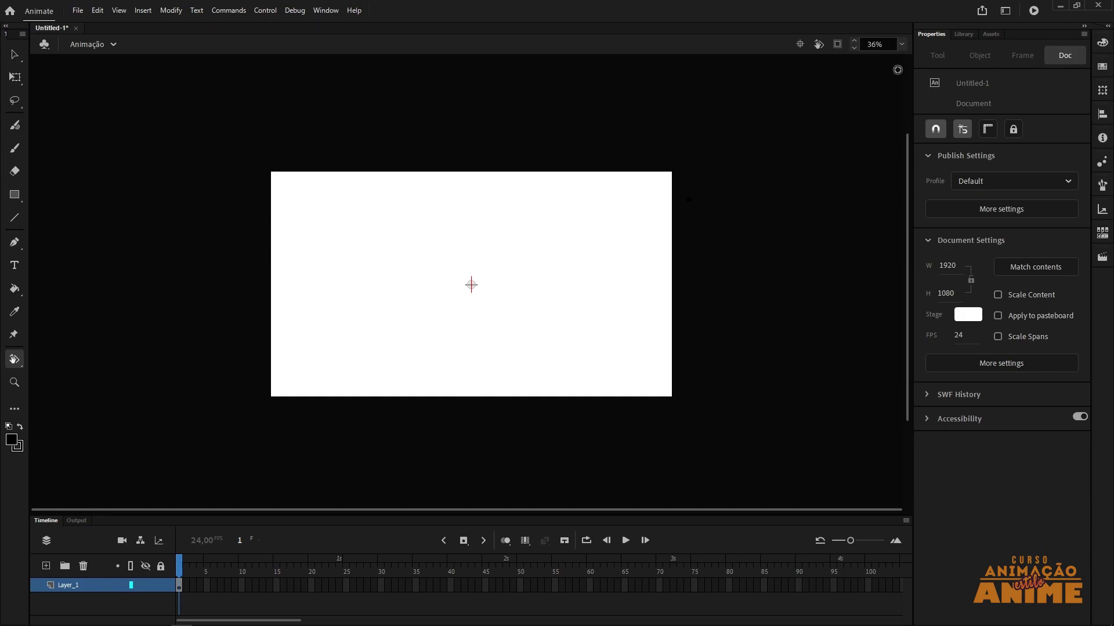
Step: Try the Fit in Window and Show Frame zoom presets on the stage, and bring up the preset list again
{"action": "left_click", "coordinate": [901, 45]}
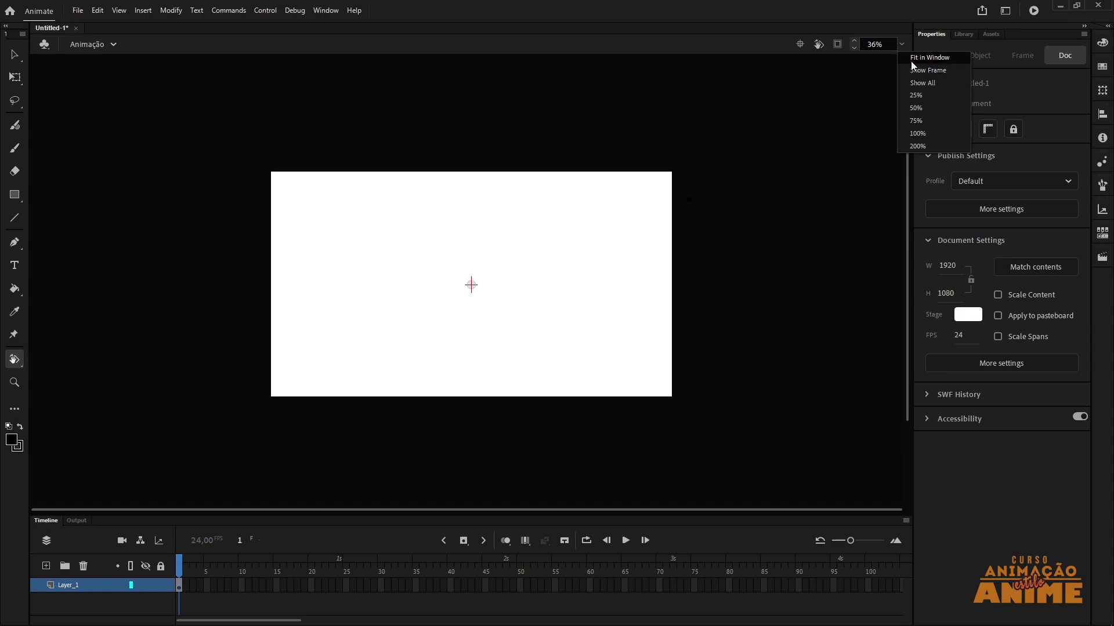
{"action": "left_click", "coordinate": [913, 60]}
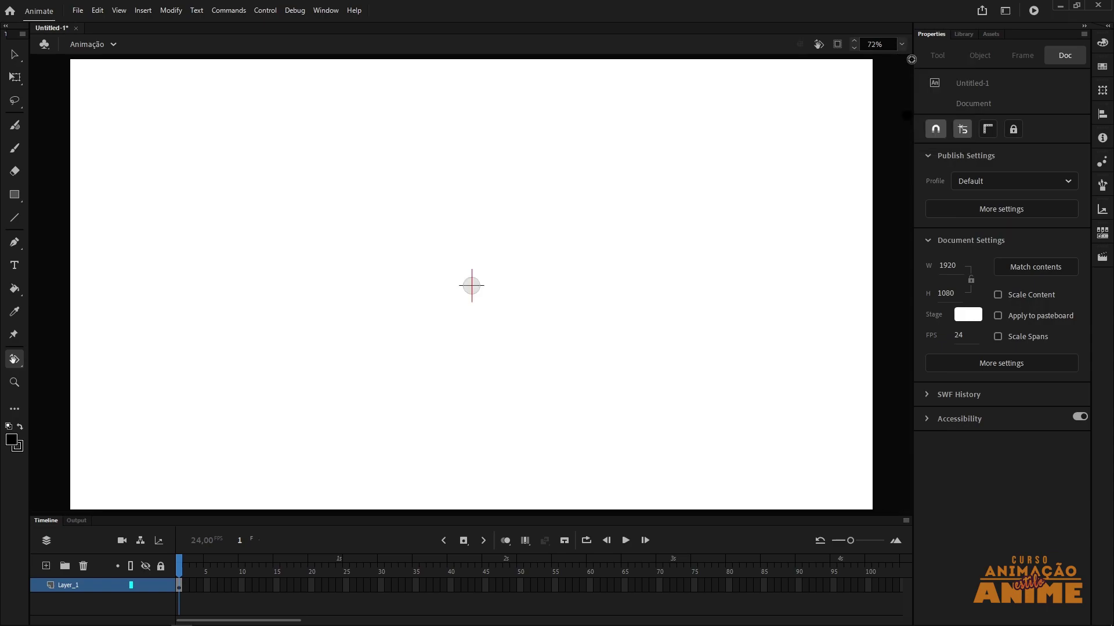
{"action": "left_click", "coordinate": [903, 44]}
{"action": "left_click", "coordinate": [929, 70]}
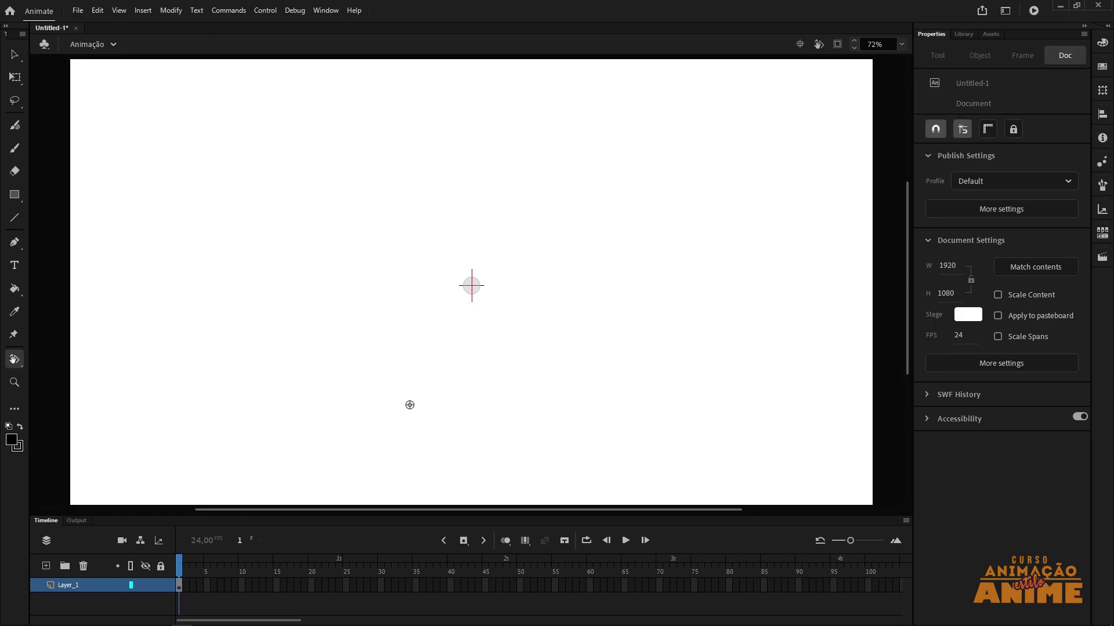
{"action": "left_click", "coordinate": [902, 44]}
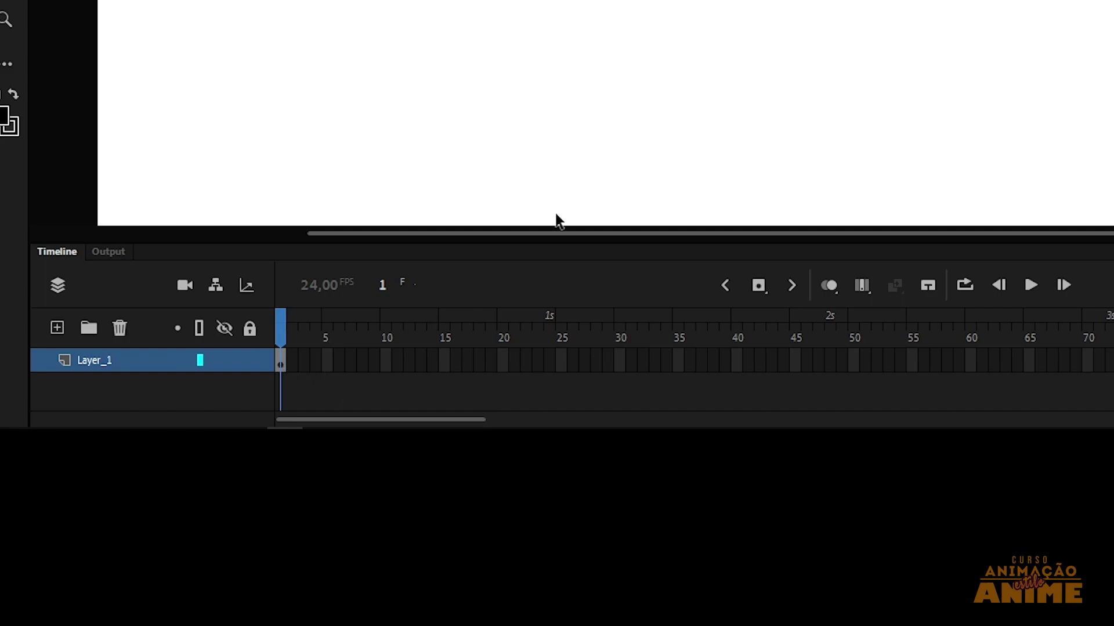
Step: Insert a regular frame after frame 1 on Layer_1
{"action": "left_click", "coordinate": [281, 366]}
{"action": "left_click", "coordinate": [365, 377]}
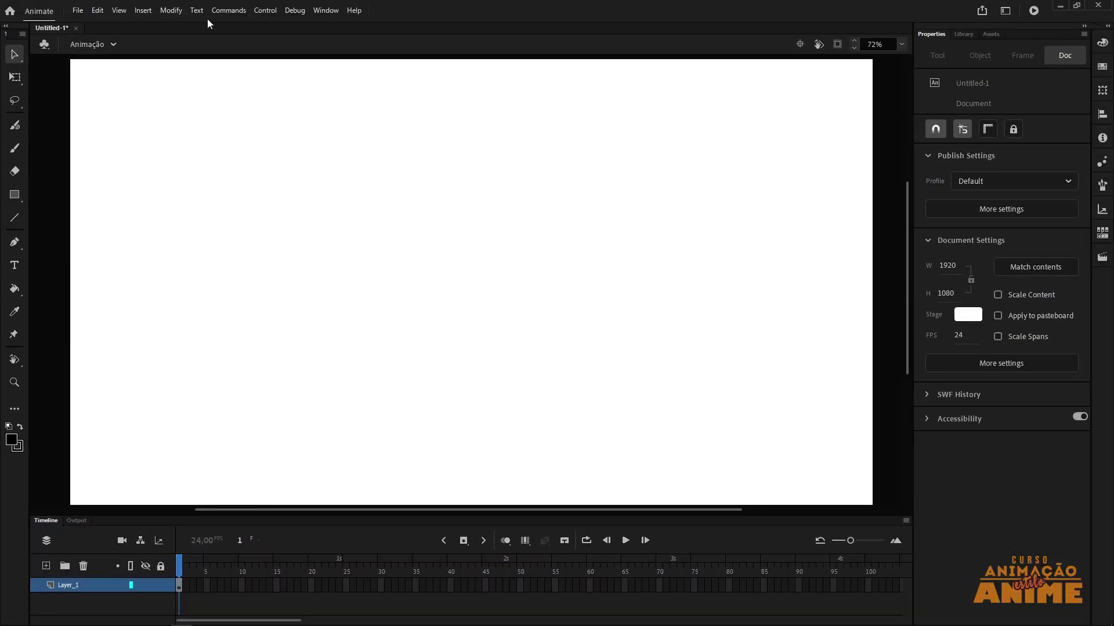
{"action": "left_click", "coordinate": [143, 10]}
{"action": "mouse_move", "coordinate": [186, 83]}
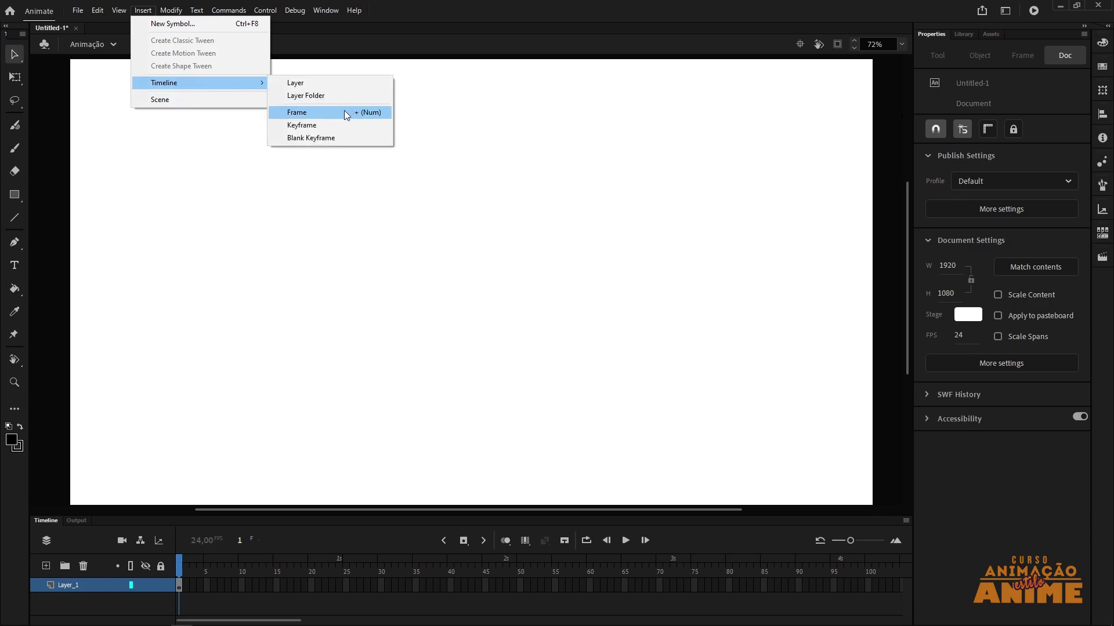
{"action": "left_click", "coordinate": [329, 112]}
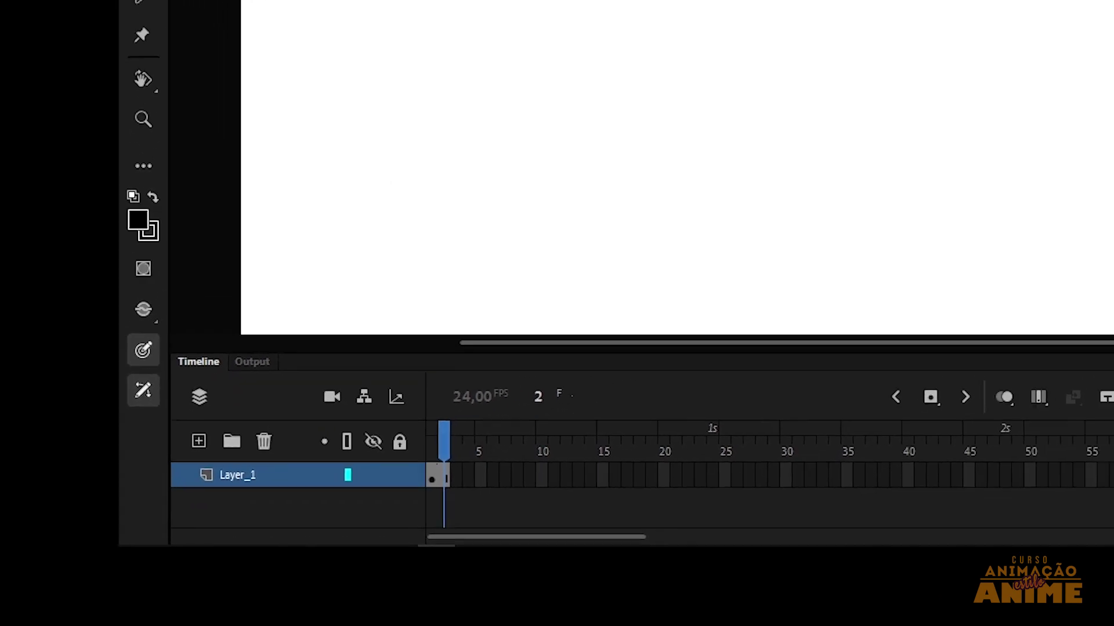
Step: Paint a black zigzag stroke on the stage with the Classic Brush at size 15, and extend it with another regular frame
{"action": "mouse_move", "coordinate": [423, 178]}
{"action": "left_mouse_down"}
{"action": "mouse_move", "coordinate": [502, 308]}
{"action": "mouse_move", "coordinate": [604, 374]}
{"action": "left_mouse_up"}
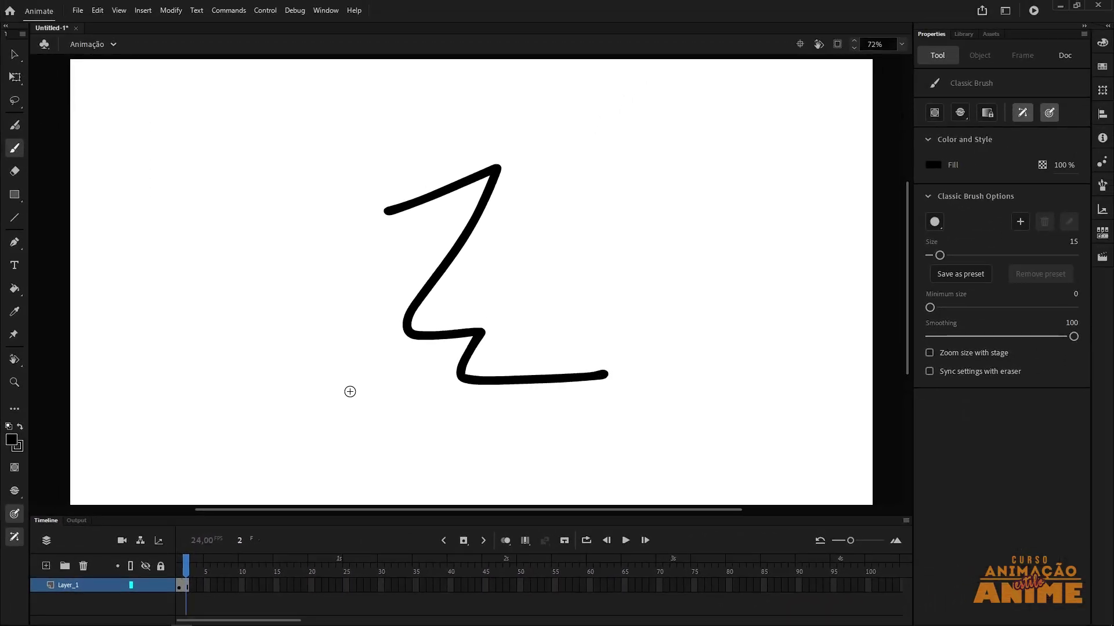
{"action": "left_click", "coordinate": [143, 10]}
{"action": "mouse_move", "coordinate": [170, 78]}
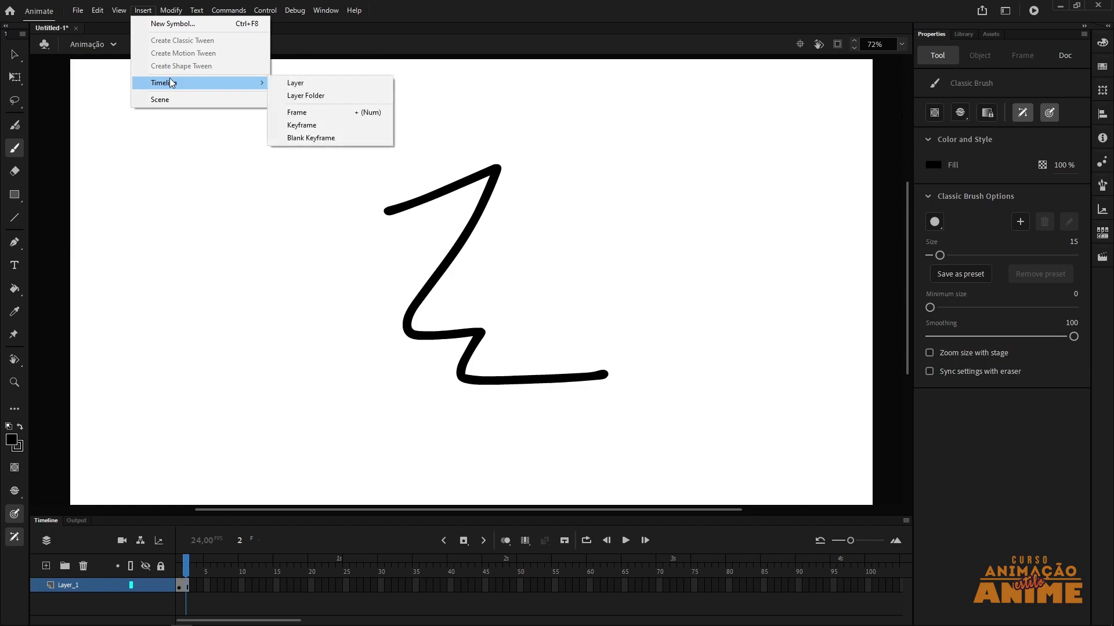
{"action": "left_click", "coordinate": [316, 112]}
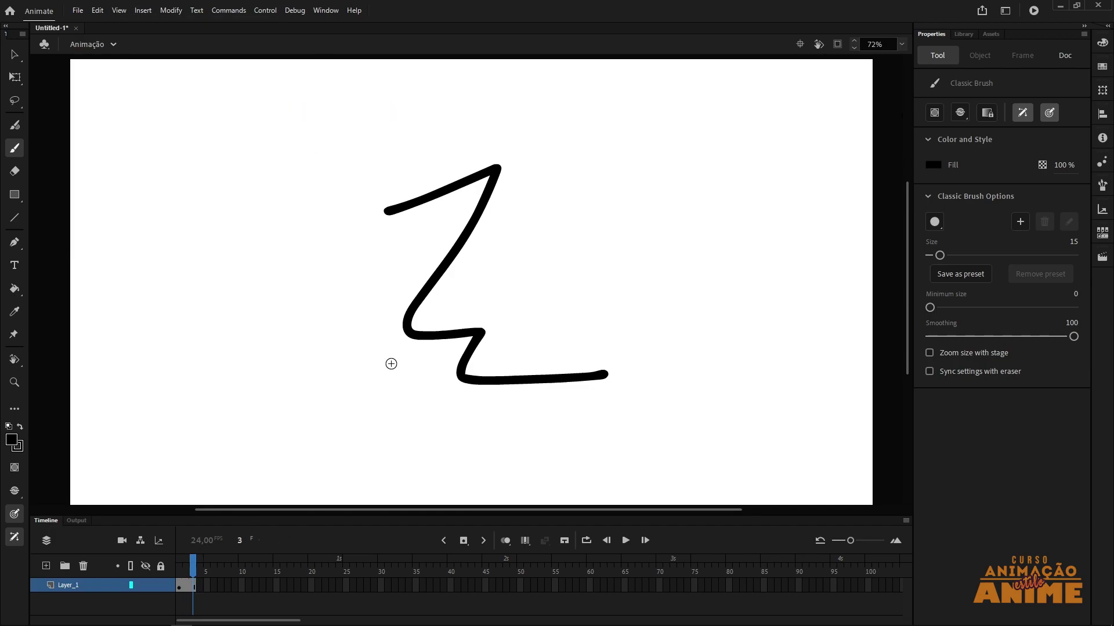
Step: Make frame 3 of Layer_1 a blank keyframe and paint a different zigzag stroke on it with the Classic Brush
{"action": "left_click", "coordinate": [194, 558]}
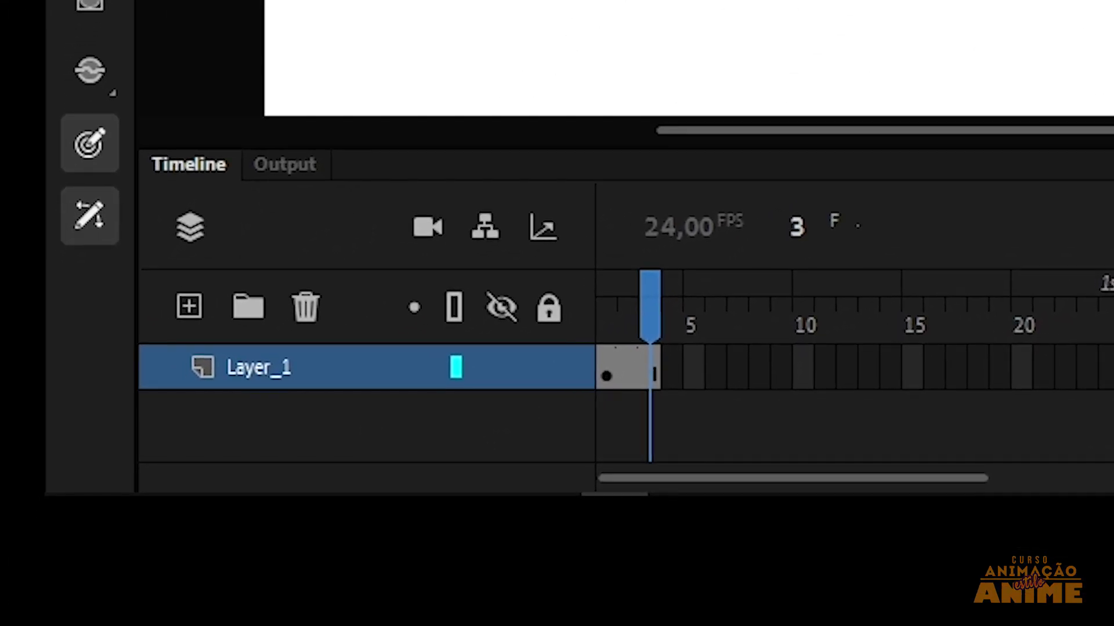
{"action": "key", "text": "F7"}
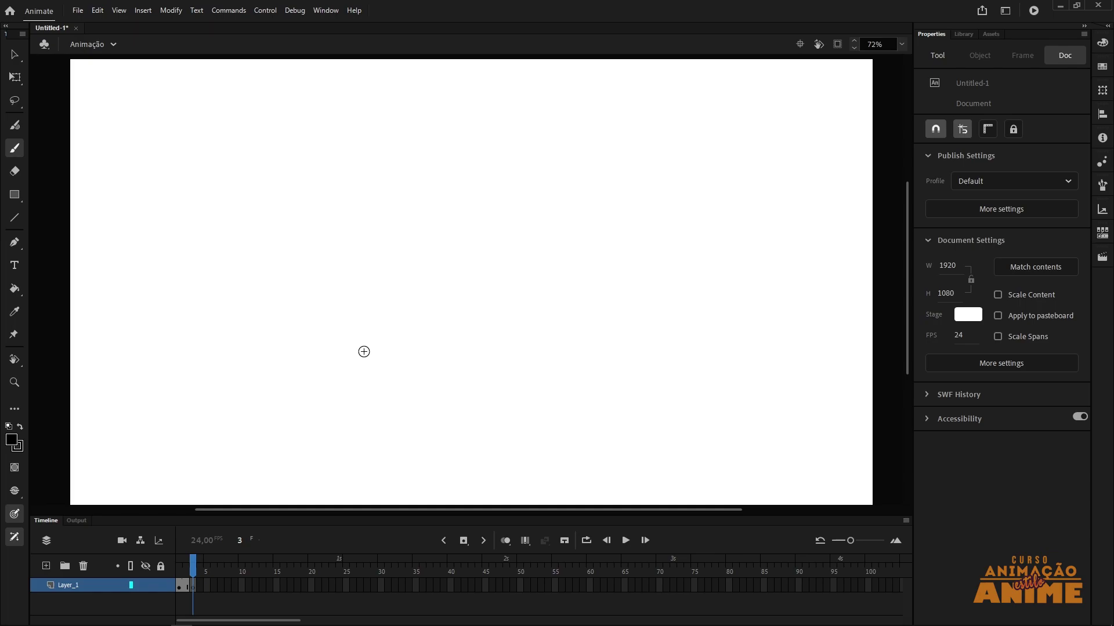
{"action": "mouse_move", "coordinate": [411, 182]}
{"action": "left_mouse_down"}
{"action": "mouse_move", "coordinate": [482, 400]}
{"action": "mouse_move", "coordinate": [507, 411]}
{"action": "left_mouse_up"}
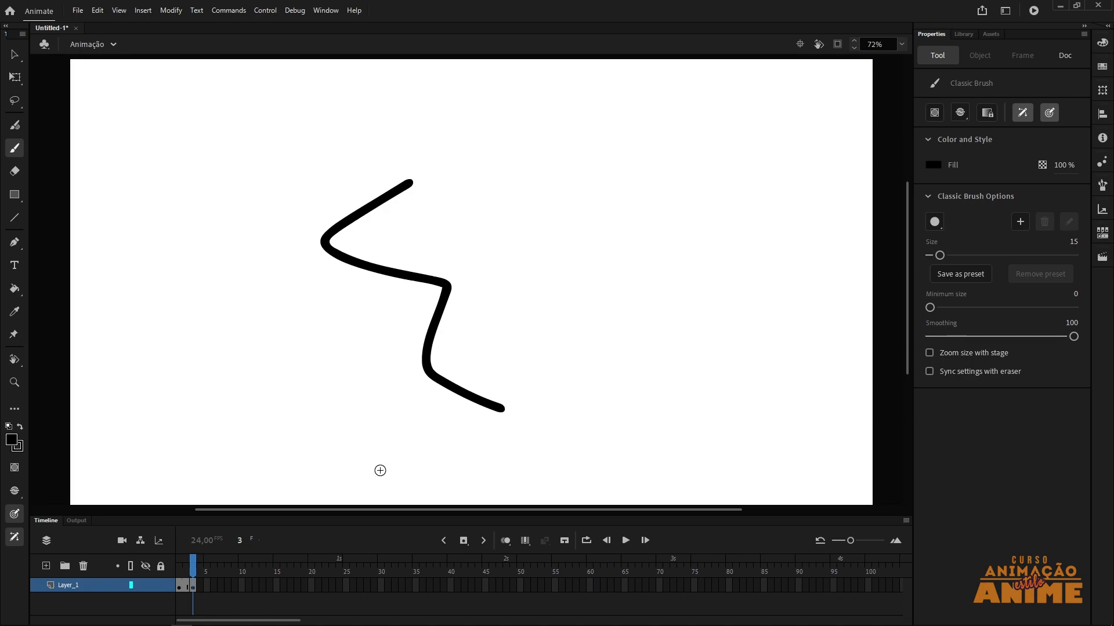
Step: Scrub the playhead across frames 1 to 3 to compare the two drawings, and go to the next keyframe
{"action": "left_click", "coordinate": [185, 561]}
{"action": "mouse_move", "coordinate": [186, 563]}
{"action": "left_mouse_down"}
{"action": "mouse_move", "coordinate": [197, 561]}
{"action": "mouse_move", "coordinate": [185, 568]}
{"action": "left_mouse_up"}
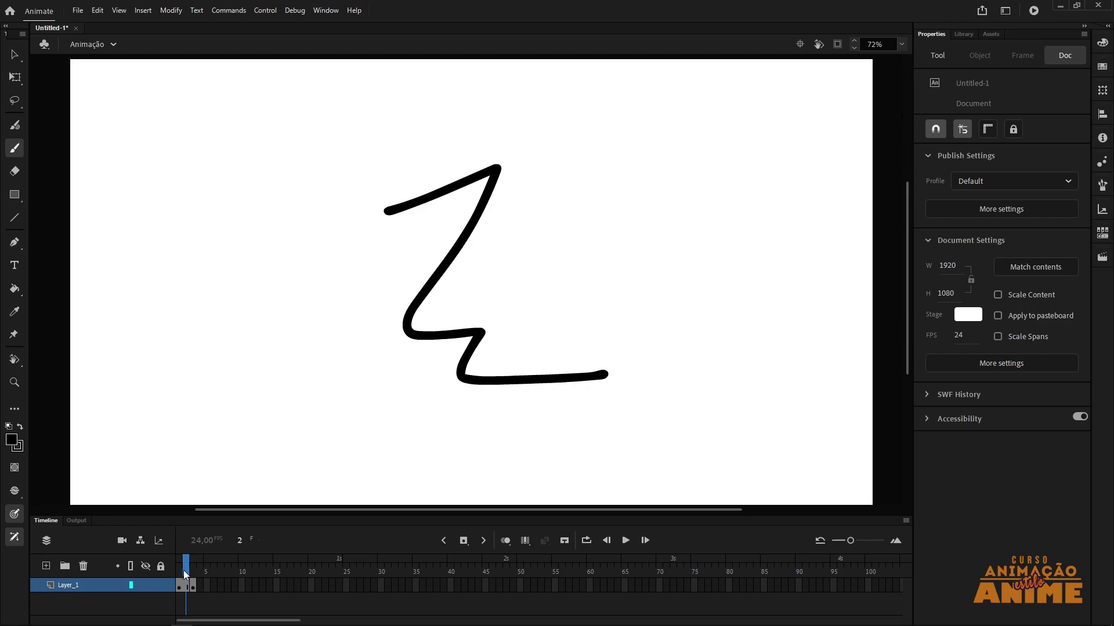
{"action": "mouse_move", "coordinate": [183, 570]}
{"action": "left_mouse_down"}
{"action": "mouse_move", "coordinate": [196, 572]}
{"action": "mouse_move", "coordinate": [181, 572]}
{"action": "left_mouse_up"}
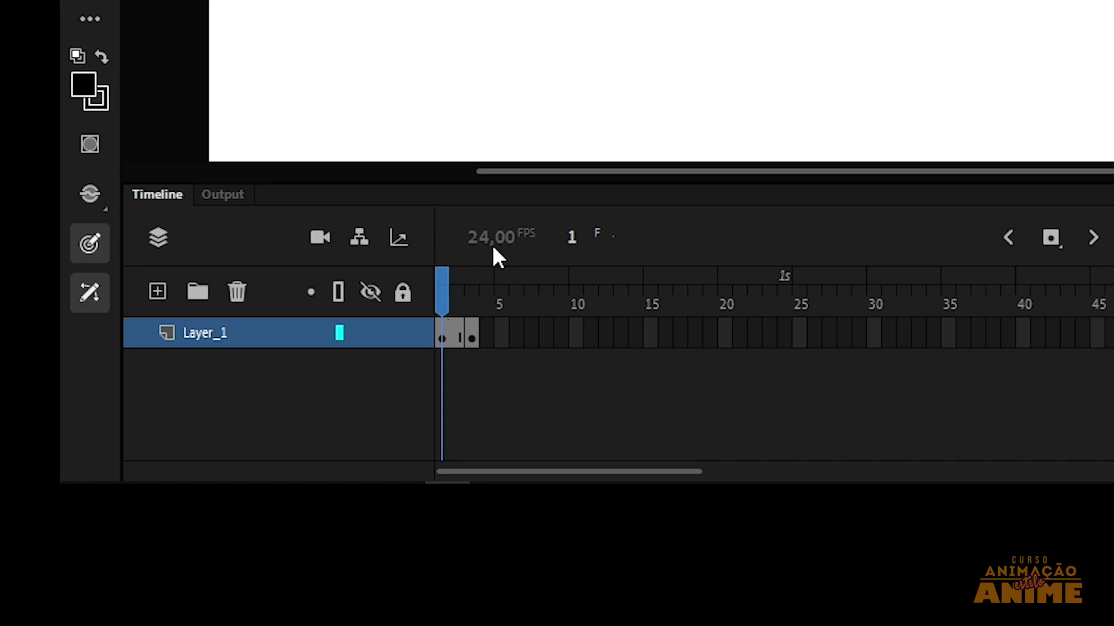
{"action": "left_click_drag", "start_coordinate": [451, 291], "coordinate": [479, 286]}
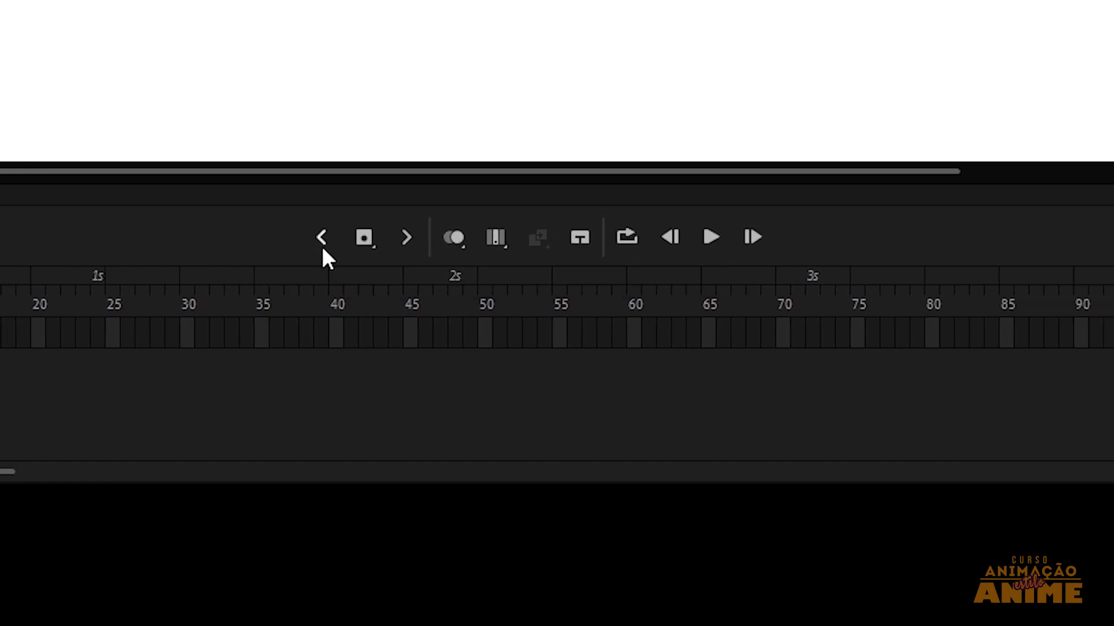
{"action": "left_click", "coordinate": [395, 247]}
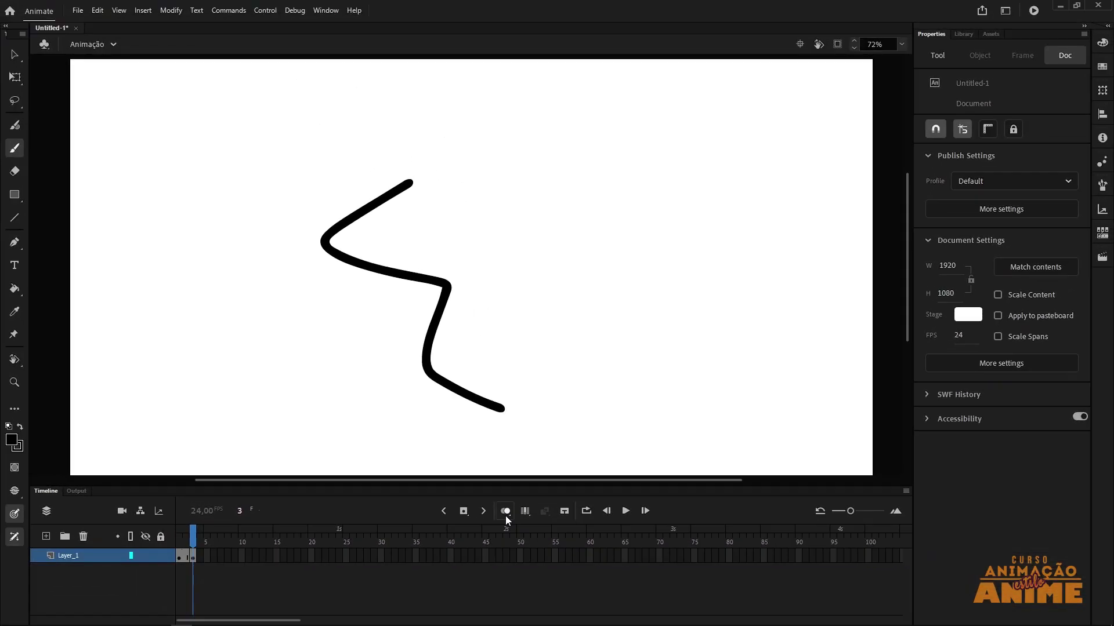
Step: Turn on onion skinning, and switch between frames 2 and 3 to examine how the neighbouring drawings overlay
{"action": "left_click", "coordinate": [506, 516]}
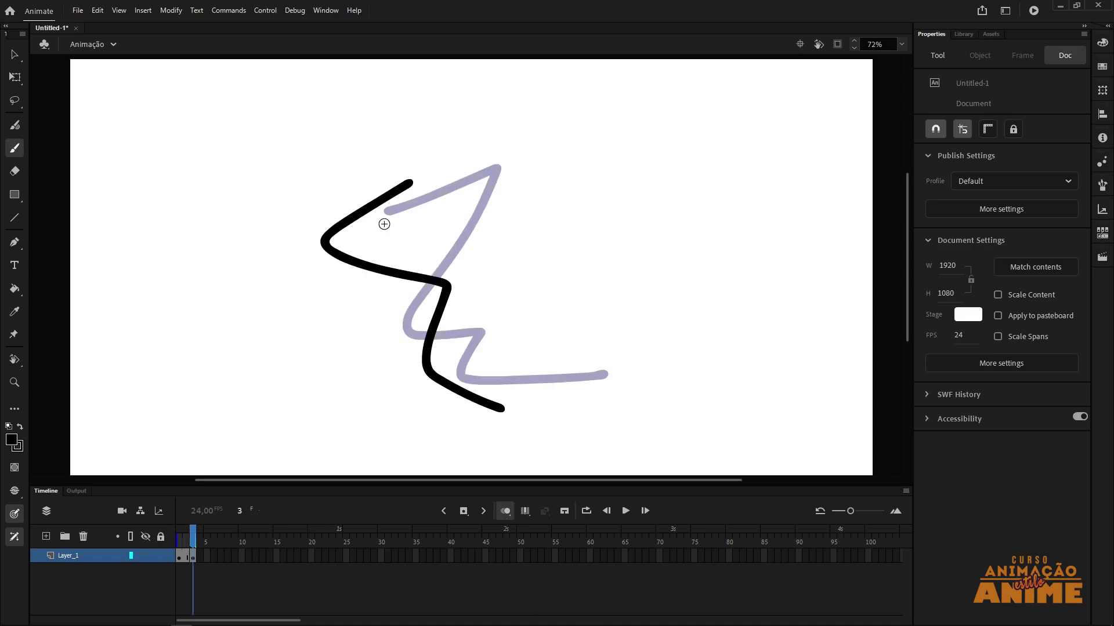
{"action": "left_click", "coordinate": [187, 535]}
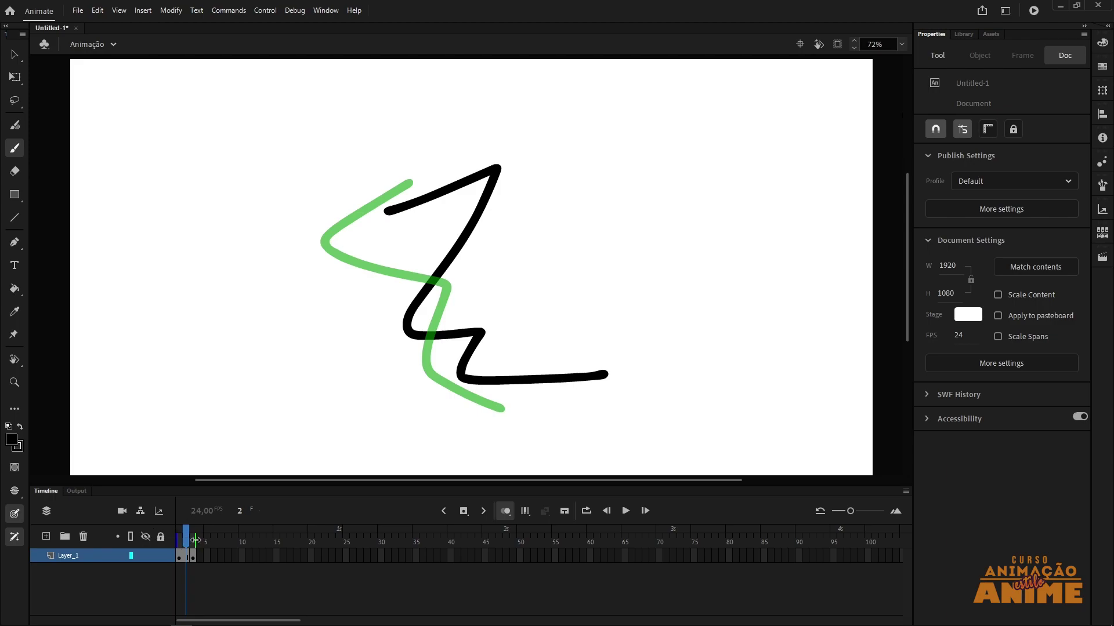
{"action": "left_click_drag", "start_coordinate": [196, 540], "coordinate": [187, 542]}
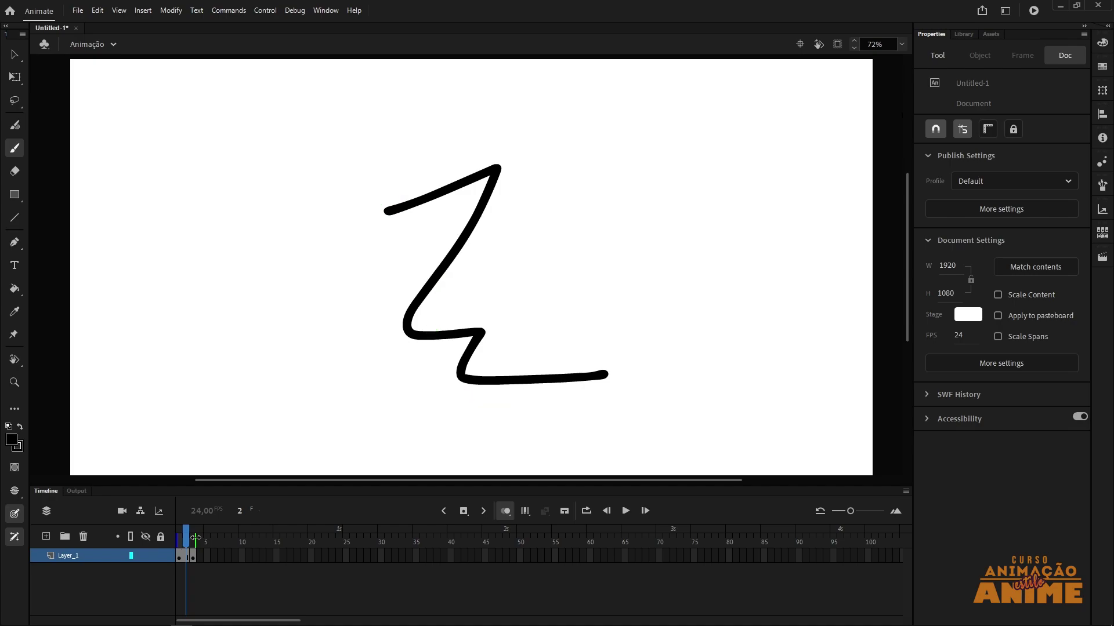
{"action": "left_click", "coordinate": [193, 541]}
{"action": "left_click", "coordinate": [185, 540]}
{"action": "left_click", "coordinate": [192, 541]}
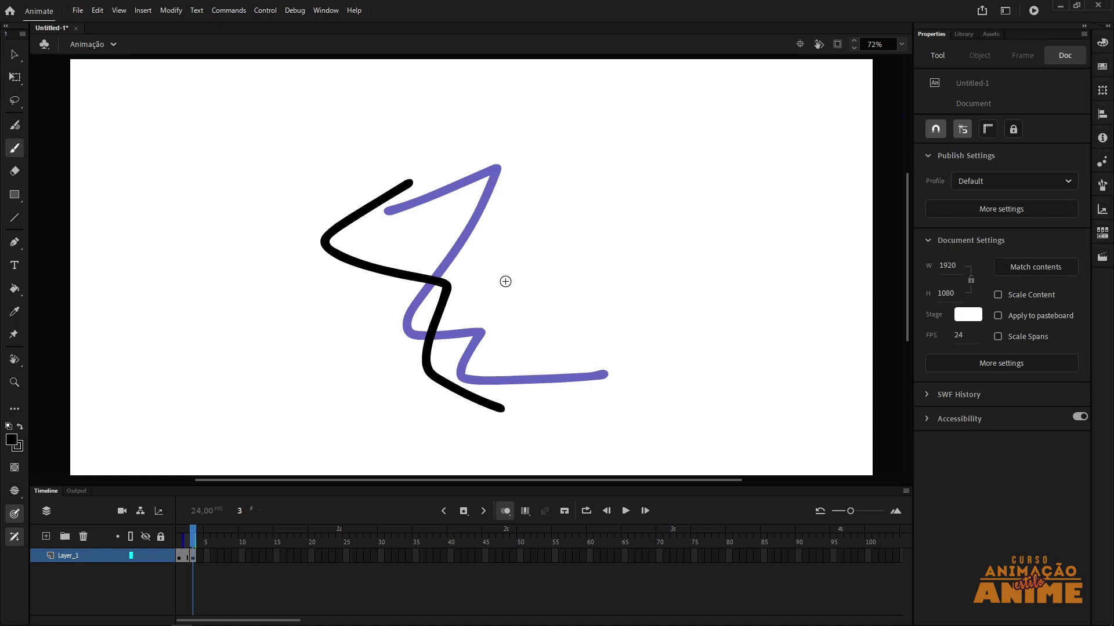
Step: Switch from onion skinning to Edit Multiple Frames, and extend the frame range to cover both zigzag drawings
{"action": "left_click", "coordinate": [524, 509]}
{"action": "left_click", "coordinate": [505, 511]}
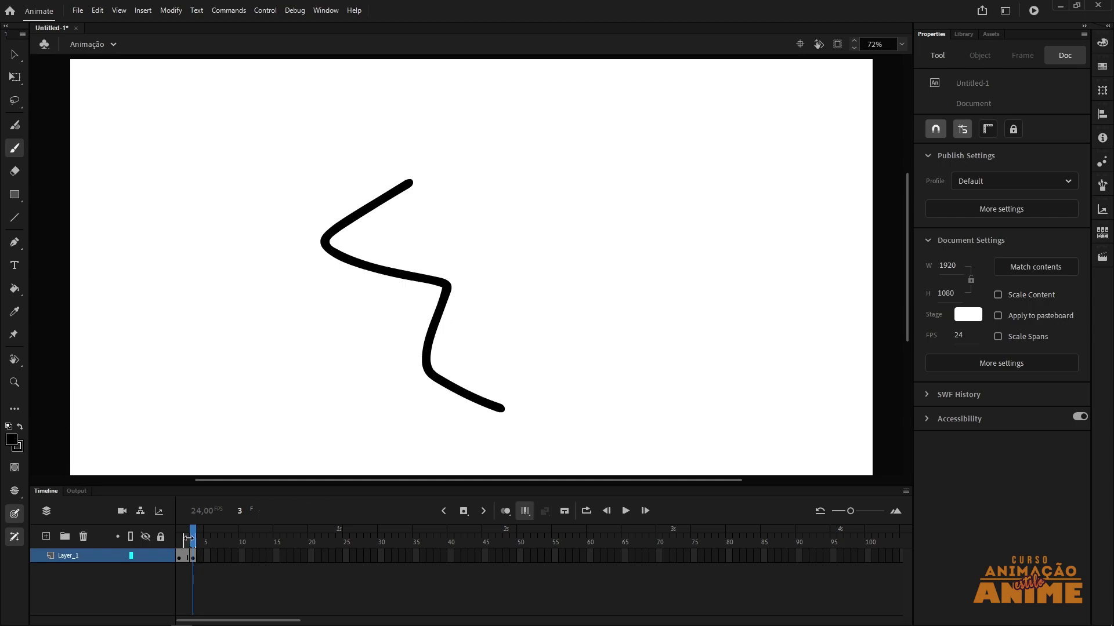
{"action": "left_click_drag", "start_coordinate": [387, 211], "coordinate": [607, 375]}
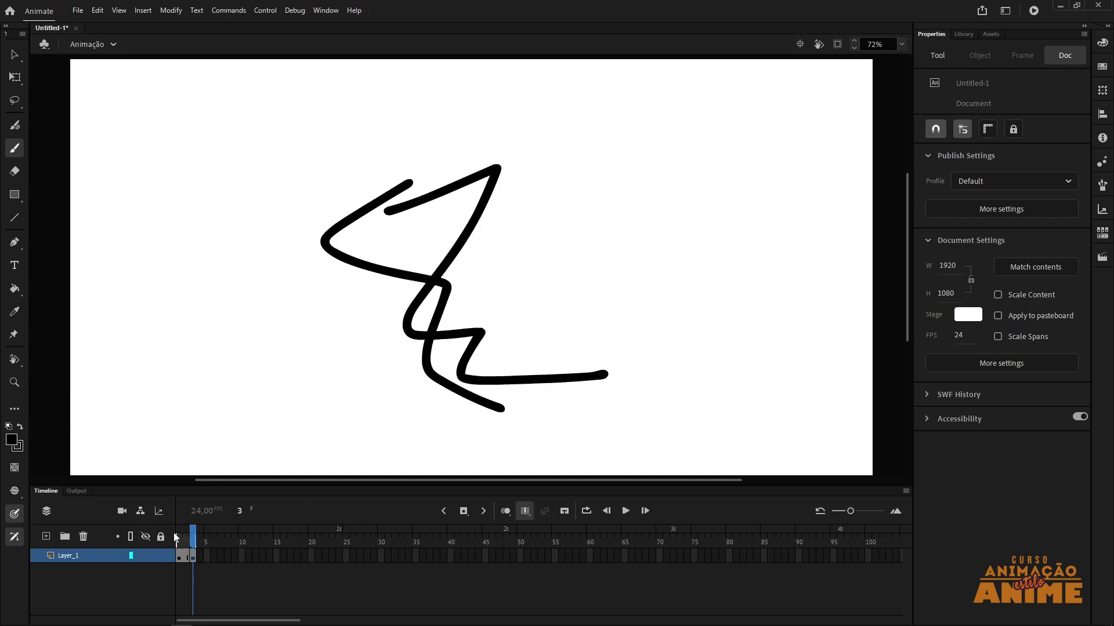
Step: Erase through the middle of both overlapping zigzag strokes with the Eraser, and turn off Edit Multiple Frames
{"action": "key", "text": "e"}
{"action": "mouse_move", "coordinate": [460, 273]}
{"action": "left_mouse_down"}
{"action": "mouse_move", "coordinate": [400, 296]}
{"action": "mouse_move", "coordinate": [490, 289]}
{"action": "mouse_move", "coordinate": [367, 352]}
{"action": "left_mouse_up"}
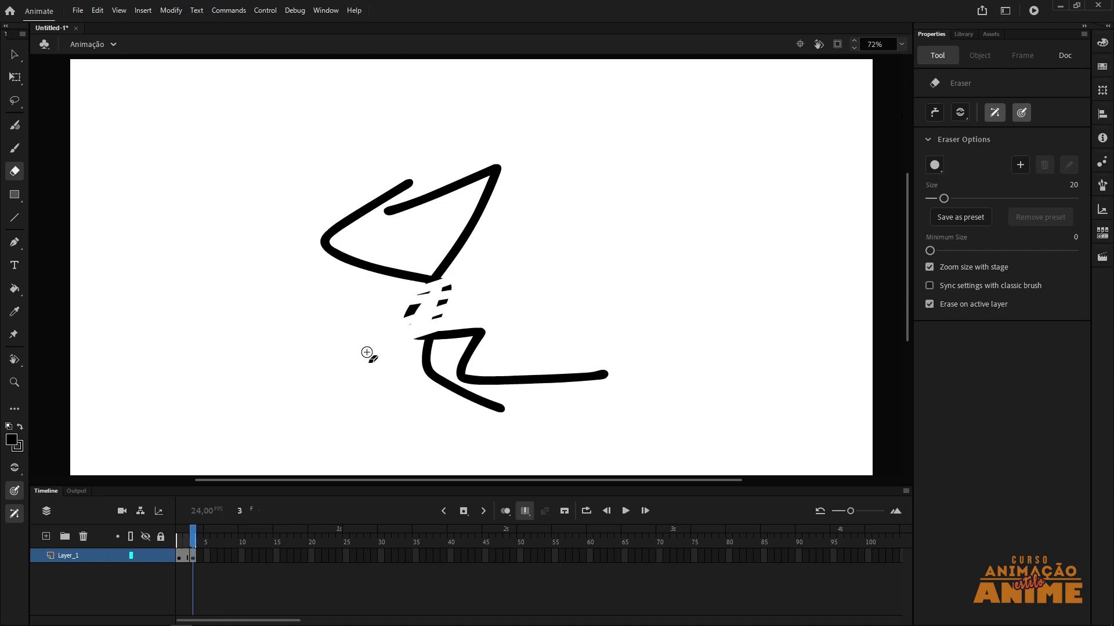
{"action": "left_click", "coordinate": [525, 511]}
{"action": "left_click_drag", "start_coordinate": [194, 536], "coordinate": [193, 543]}
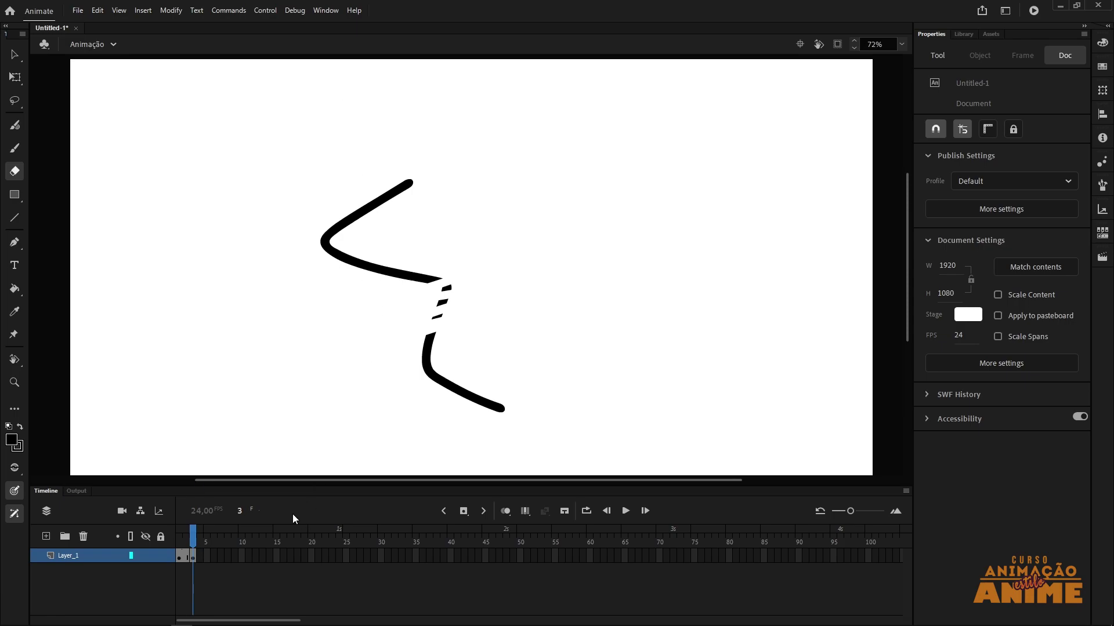
Step: Open the keyboard shortcuts settings, search for "frame", and review the shortcuts of the Timeline commands for inserting and removing frames
{"action": "left_click", "coordinate": [97, 11]}
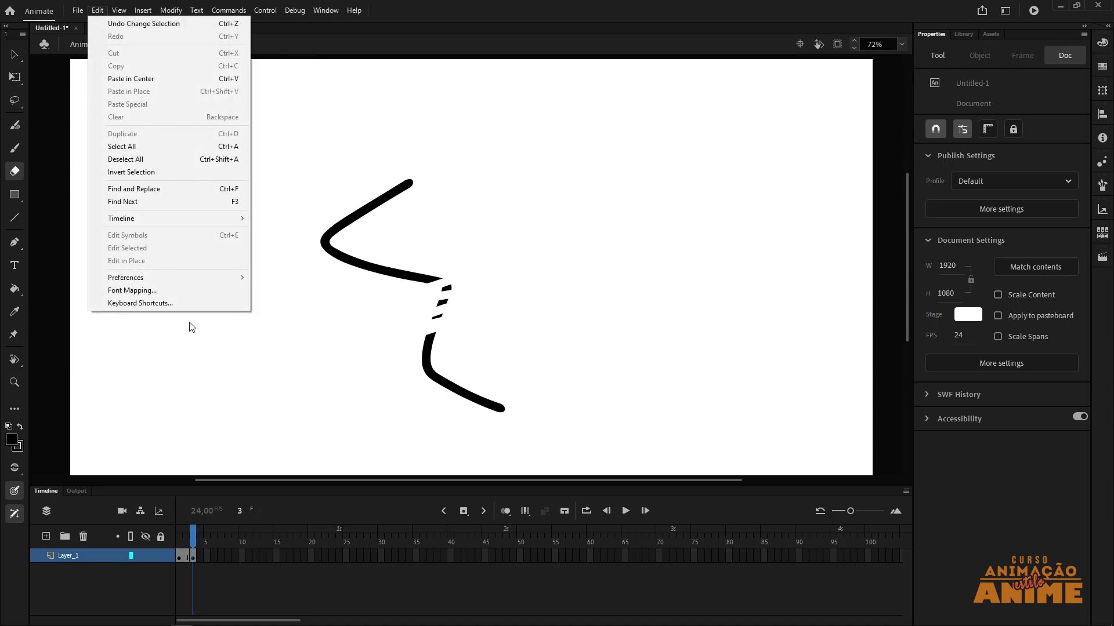
{"action": "left_click", "coordinate": [123, 304]}
{"action": "left_click_drag", "start_coordinate": [455, 44], "coordinate": [473, 38]}
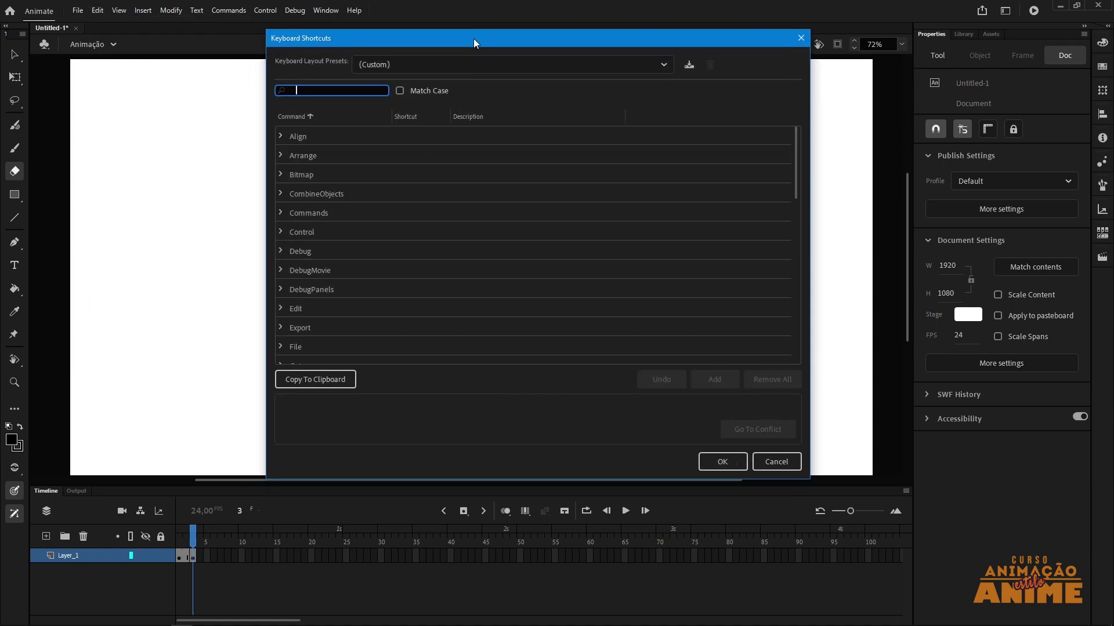
{"action": "type", "text": "frame"}
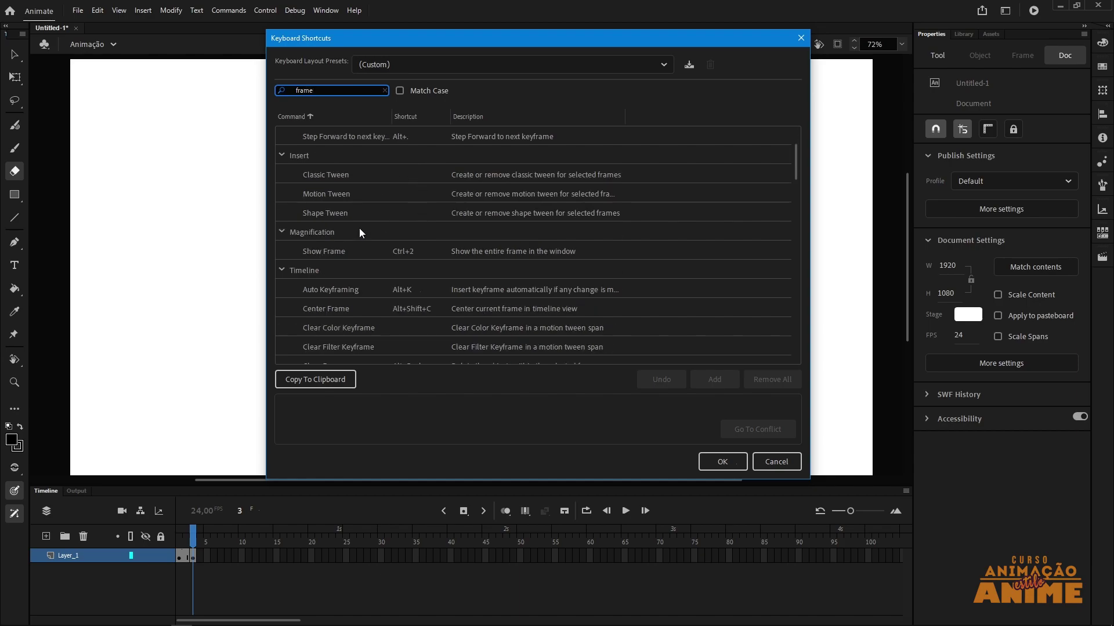
{"action": "scroll", "coordinate": [370, 244], "scroll_direction": "down", "scroll_amount": 8}
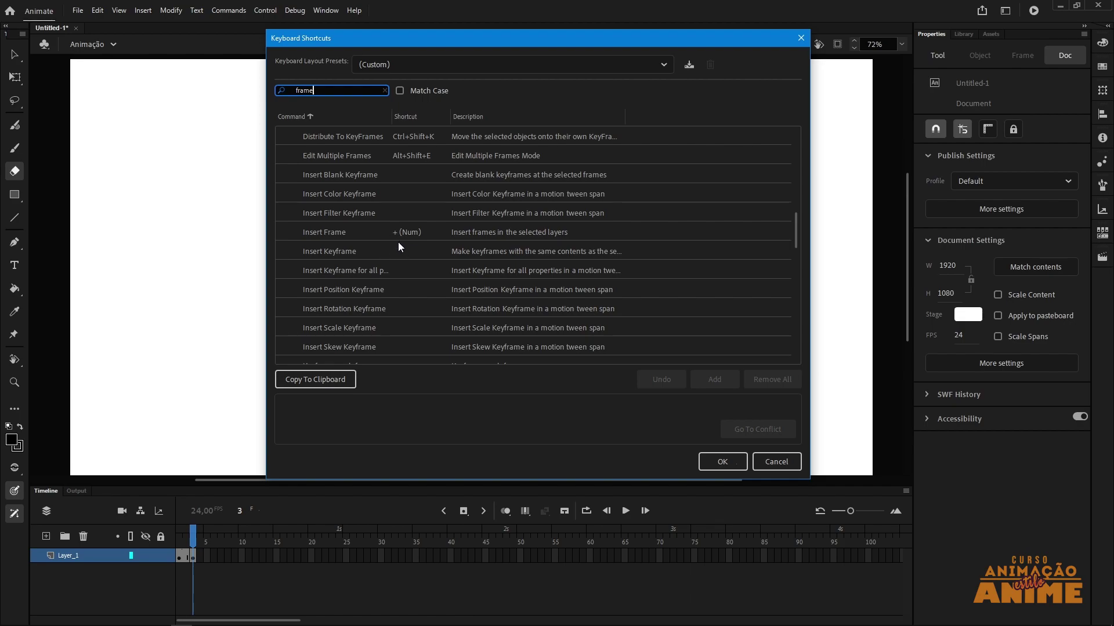
{"action": "scroll", "coordinate": [325, 243], "scroll_direction": "down", "scroll_amount": 6}
{"action": "scroll", "coordinate": [324, 241], "scroll_direction": "down", "scroll_amount": 2}
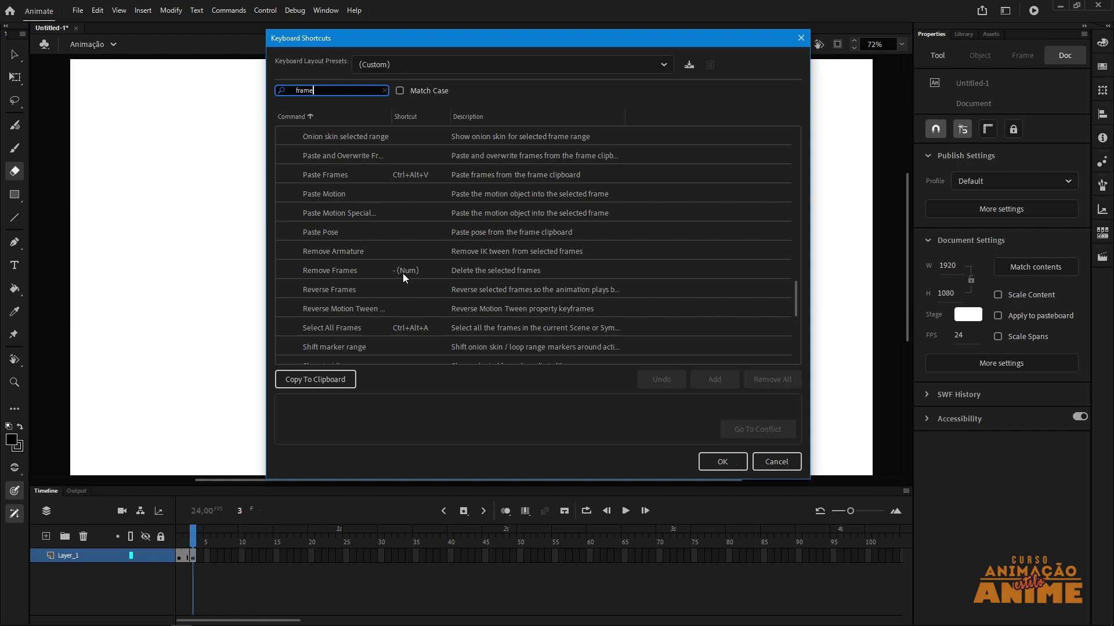
Step: Close the keyboard shortcuts settings and insert frames to extend the frame 3 drawing's hold past frame 15
{"action": "key", "text": "Escape"}
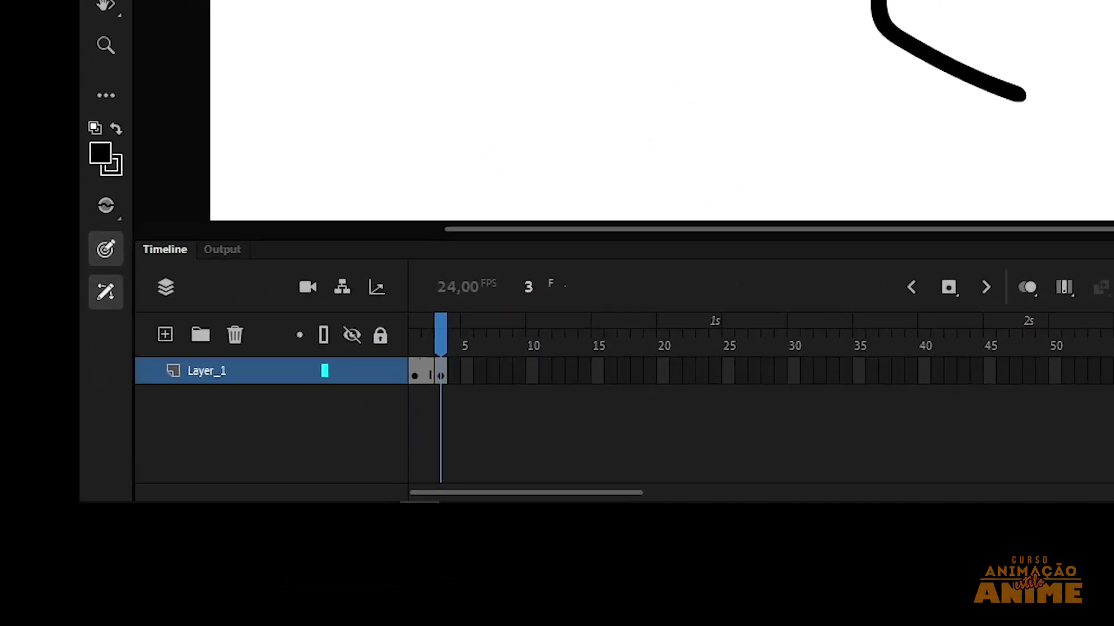
{"action": "key", "text": "F5"}
{"action": "key", "text": "F5"}
{"action": "key", "text": "F5"}
{"action": "key", "text": "F5"}
{"action": "key", "text": "F5"}
{"action": "key", "text": "F5"}
{"action": "key", "text": "F5"}
{"action": "key", "text": "F5"}
{"action": "key", "text": "F5"}
{"action": "key", "text": "F5"}
{"action": "key", "text": "F5"}
{"action": "key", "text": "F5"}
{"action": "key", "text": "F5"}
{"action": "key", "text": "F5"}
{"action": "key", "text": "F5"}
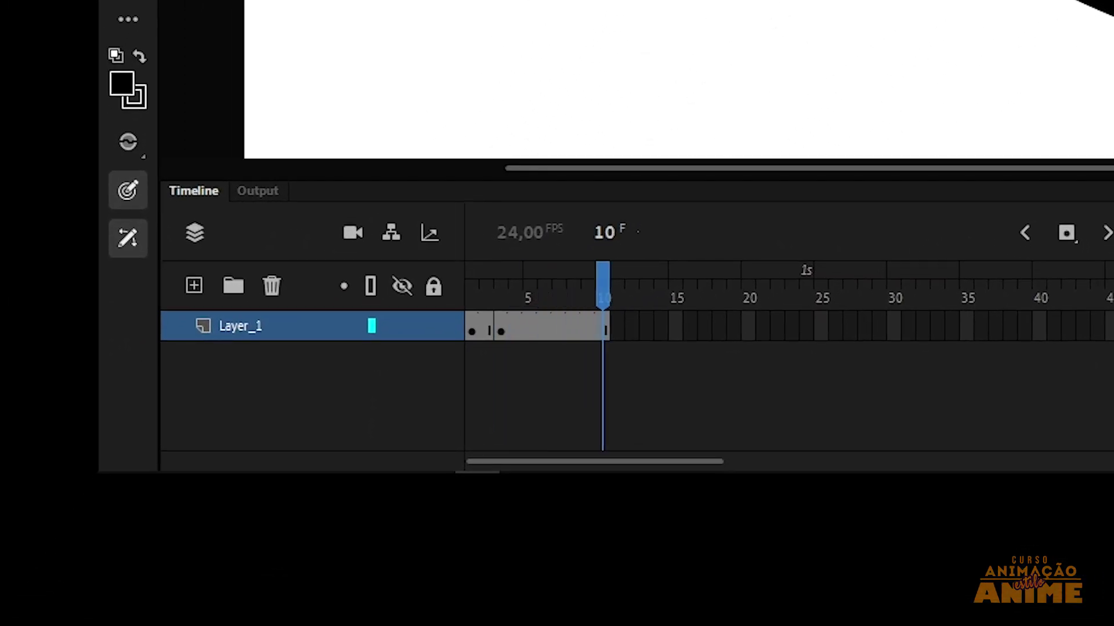
Step: Remove frames from the end of Layer_1 until the second drawing's hold ends at frame 5
{"action": "key", "text": "shift+F5"}
{"action": "key", "text": "shift+F5"}
{"action": "key", "text": "shift+F5"}
{"action": "key", "text": "shift+F5"}
{"action": "key", "text": "shift+F5"}
{"action": "key", "text": "shift+F5"}
{"action": "key", "text": "shift+F5"}
{"action": "key", "text": "shift+F5"}
{"action": "key", "text": "shift+F5"}
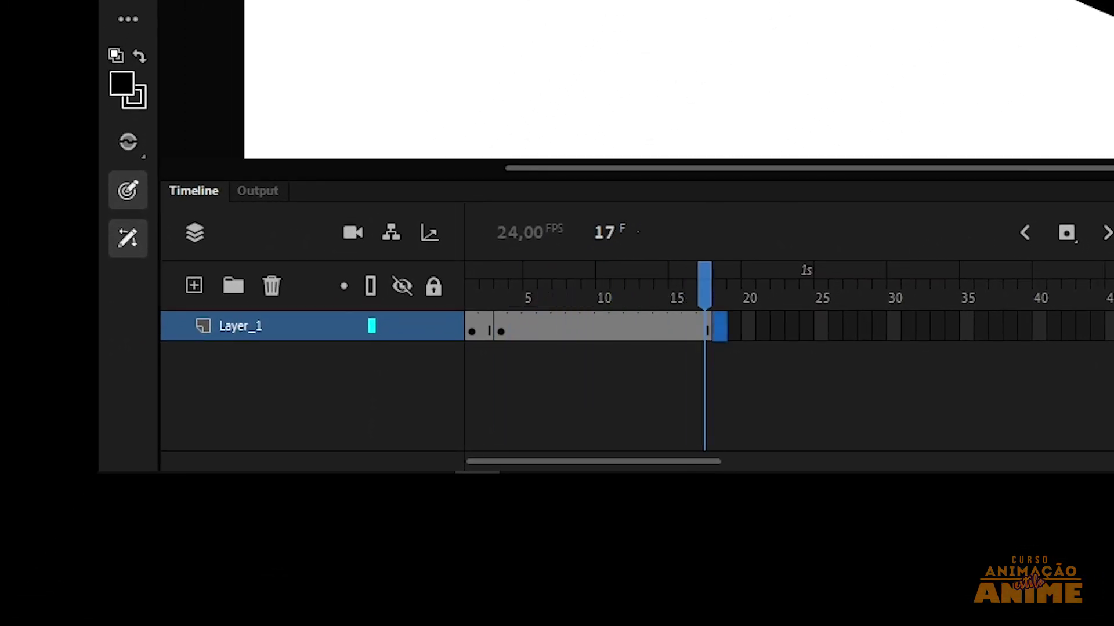
{"action": "key", "text": "shift+F5"}
{"action": "key", "text": "shift+F5"}
{"action": "key", "text": "shift+F5"}
{"action": "key", "text": "shift+F5"}
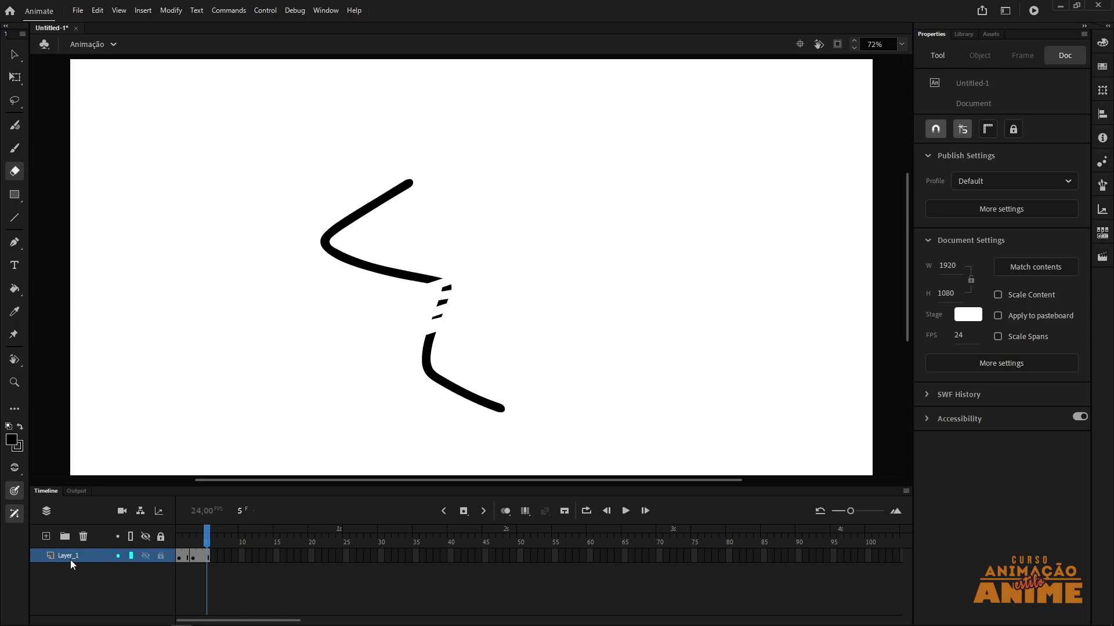
Step: Add a new layer above Layer_1, and create and delete a layer folder
{"action": "left_click", "coordinate": [45, 536]}
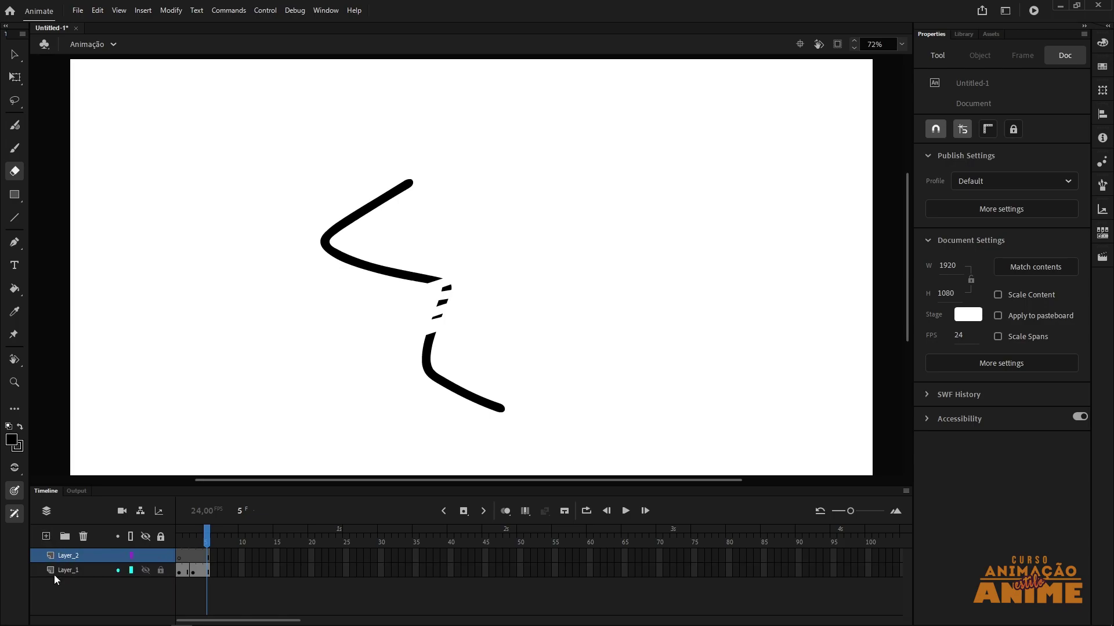
{"action": "left_click", "coordinate": [64, 536]}
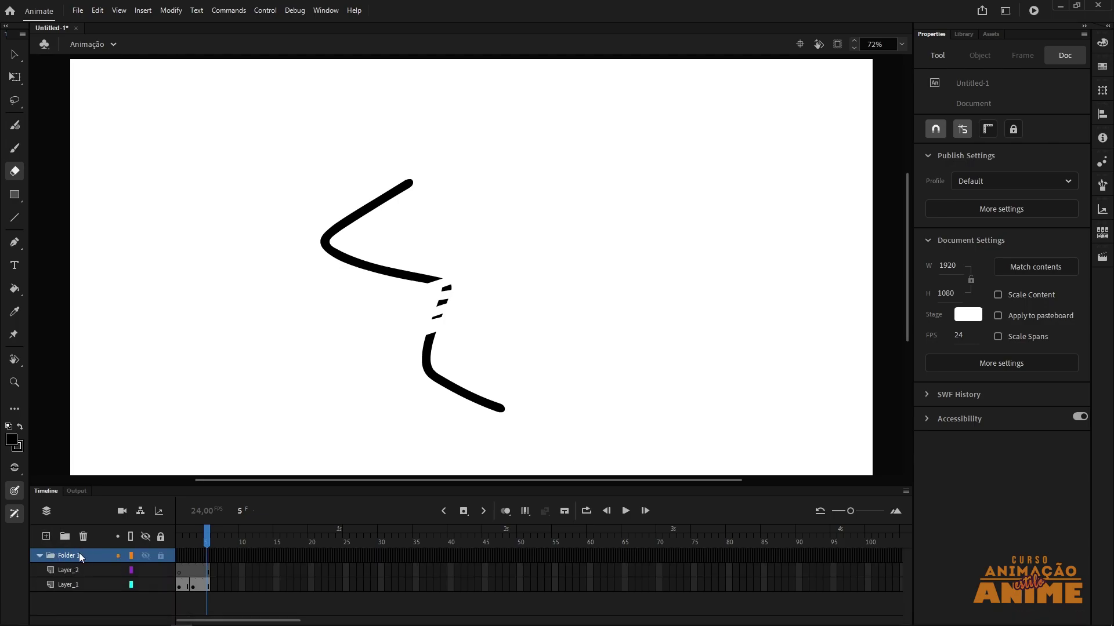
{"action": "left_click", "coordinate": [83, 536]}
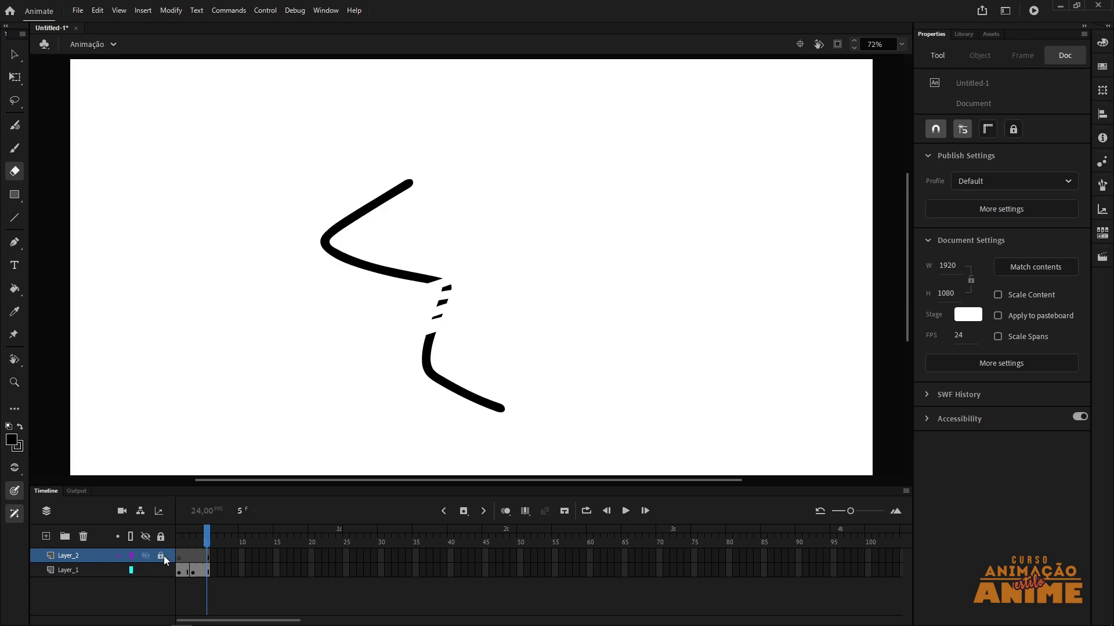
Step: Set Layer_1's visibility to 50% opacity in its layer properties
{"action": "left_click", "coordinate": [99, 571]}
{"action": "right_click", "coordinate": [97, 571]}
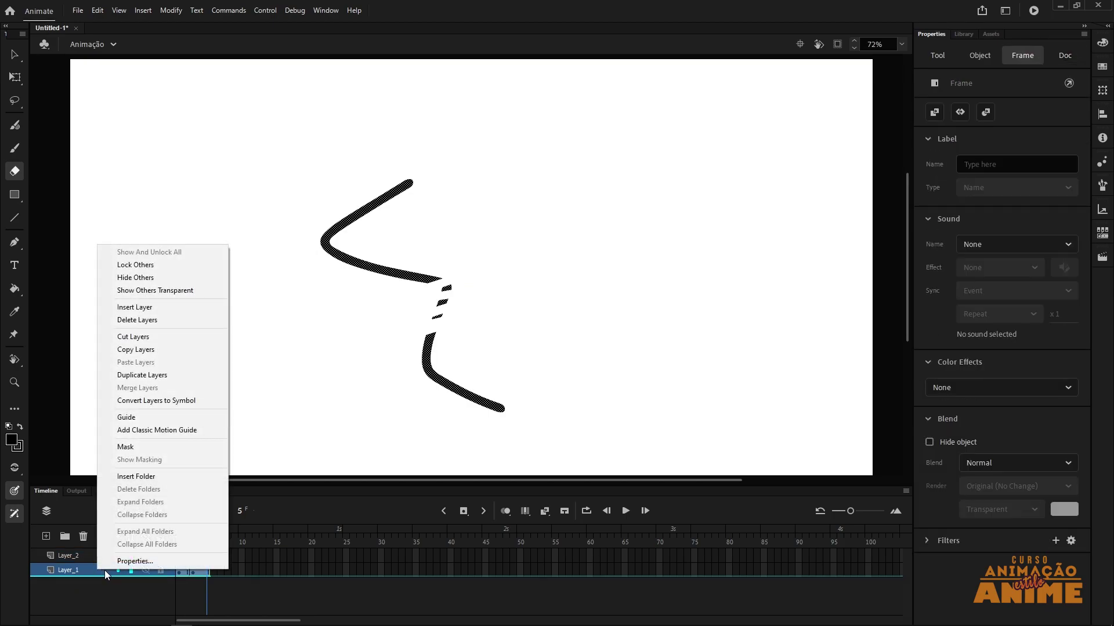
{"action": "left_click", "coordinate": [133, 562]}
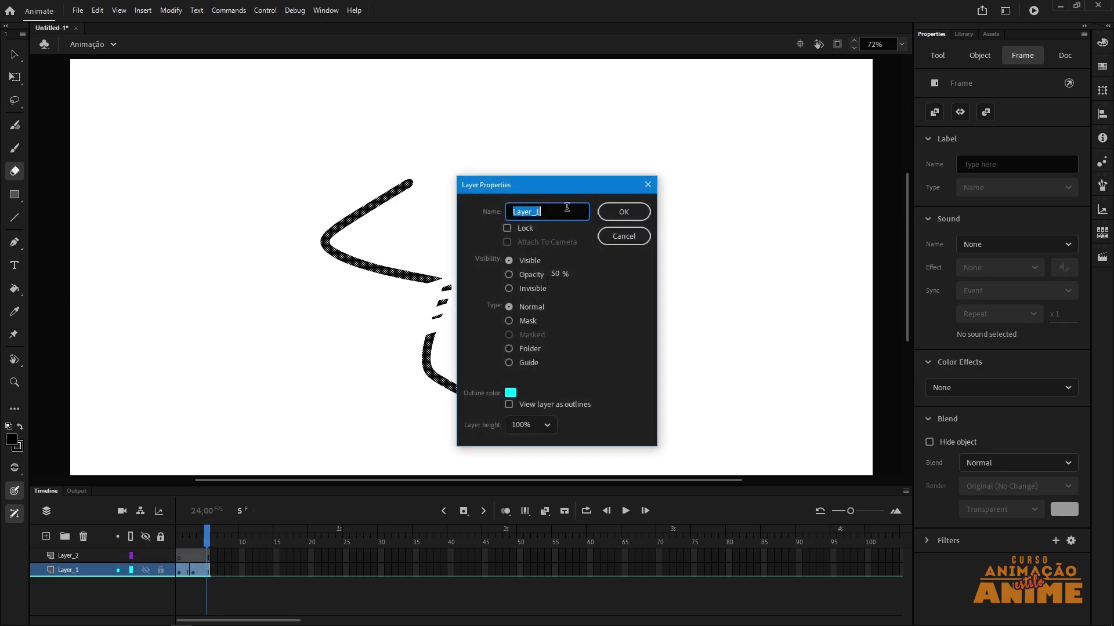
{"action": "left_click_drag", "start_coordinate": [563, 179], "coordinate": [537, 141]}
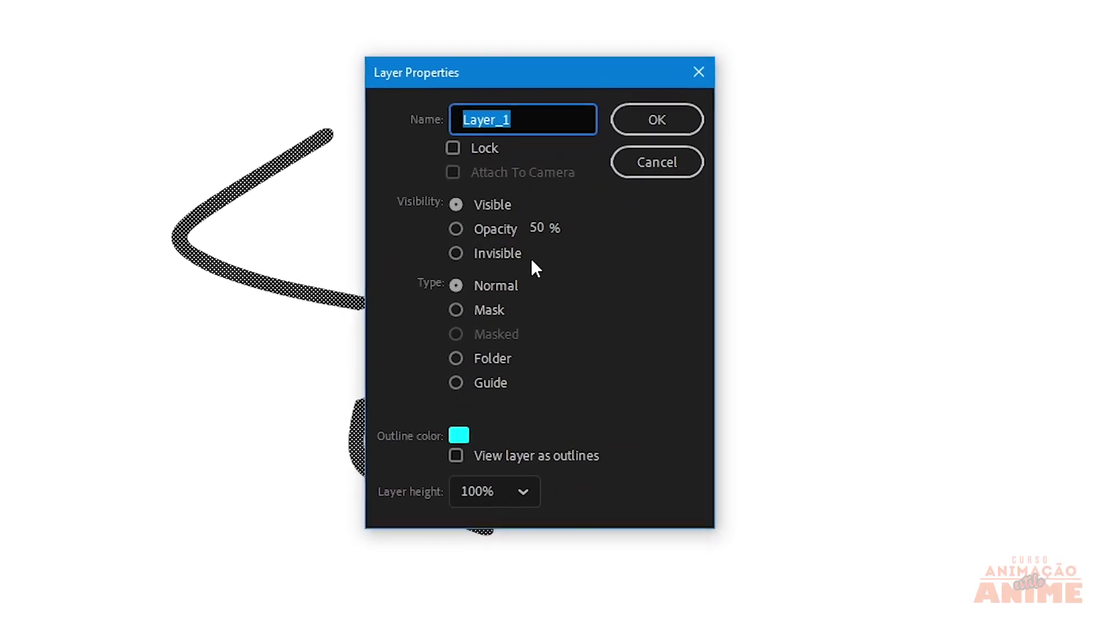
{"action": "left_click_drag", "start_coordinate": [566, 63], "coordinate": [841, 38]}
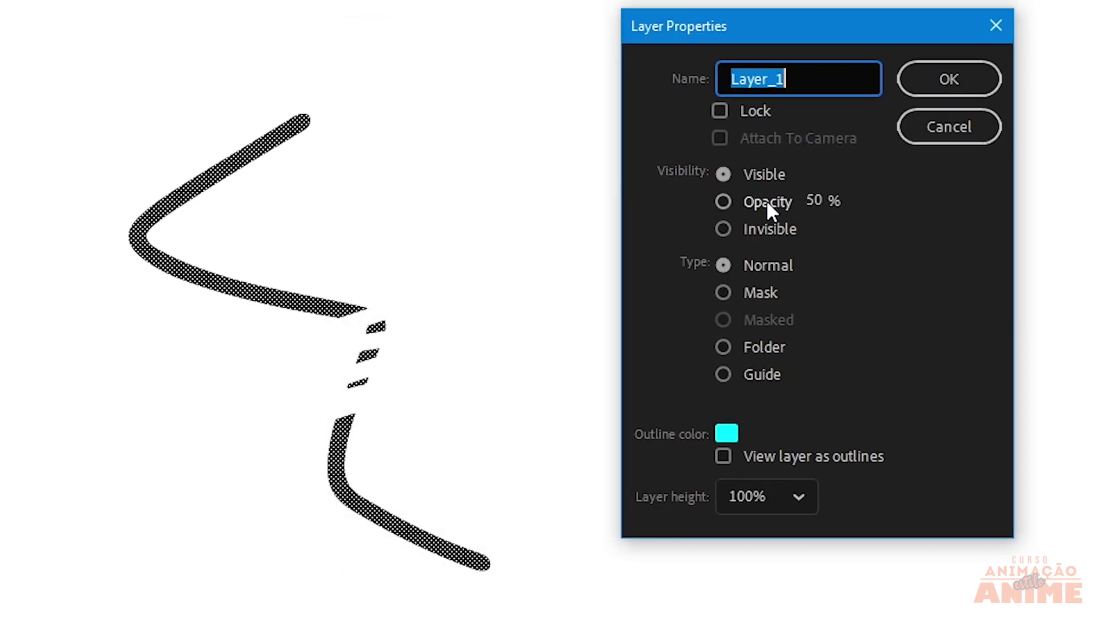
{"action": "left_click", "coordinate": [766, 208]}
{"action": "left_click", "coordinate": [981, 74]}
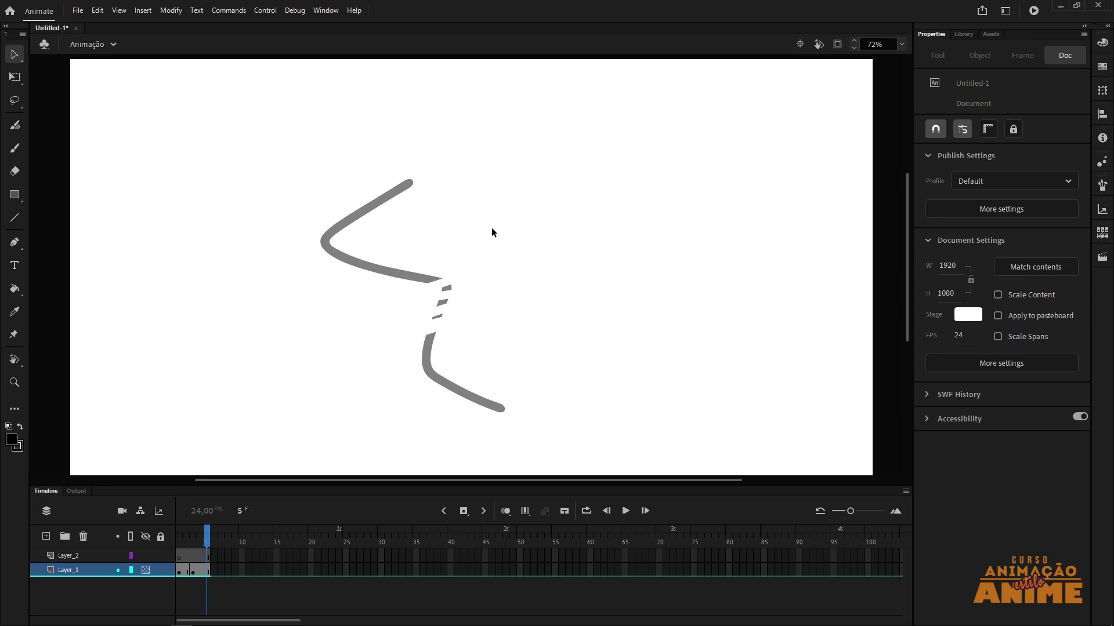
Step: Test the movie to check how the semi-transparent layer looks in the output, and close the preview
{"action": "key", "text": "ctrl+Return"}
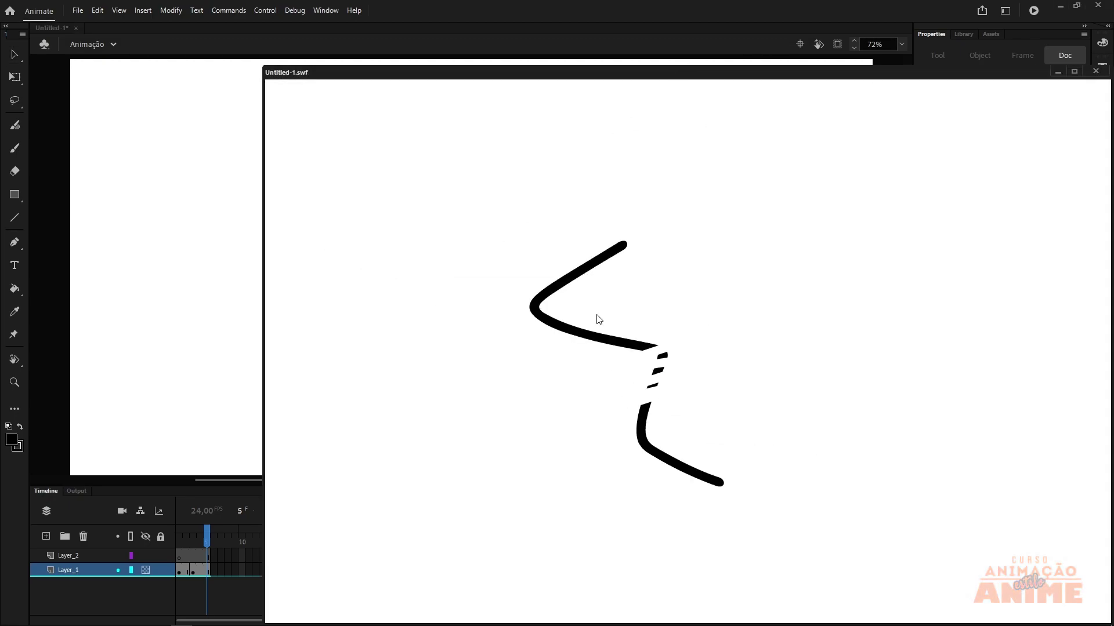
{"action": "left_click_drag", "start_coordinate": [962, 74], "coordinate": [686, 103]}
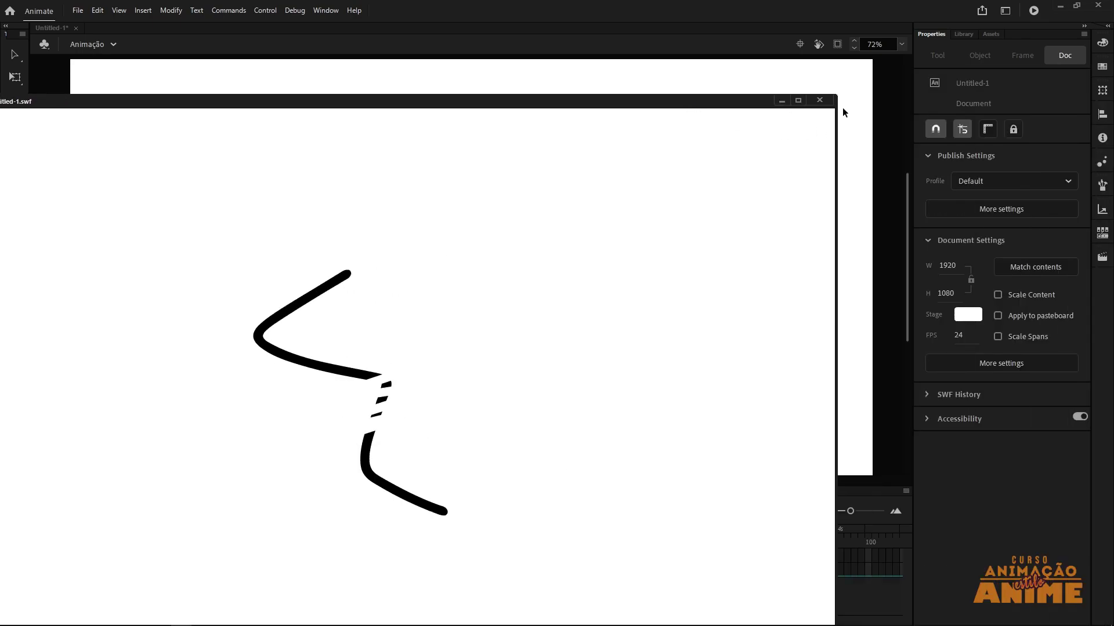
{"action": "left_click", "coordinate": [820, 101]}
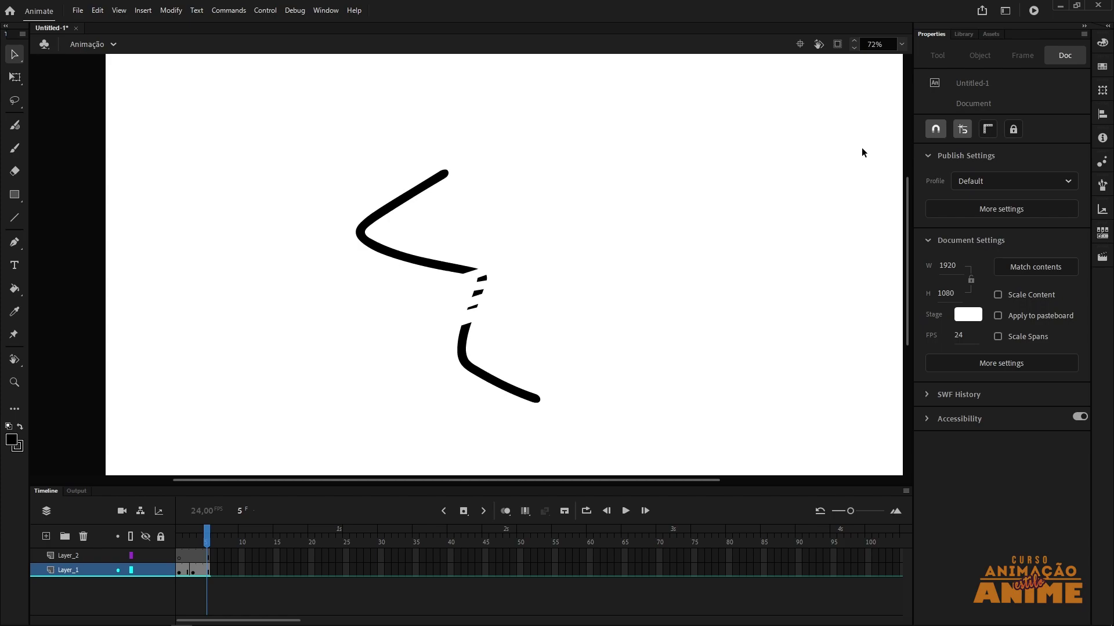
Step: Set the Classic Brush to size 48 with Zoom size with stage enabled, and paint a thick wavy vertical stroke beside the zigzag
{"action": "key", "text": "b"}
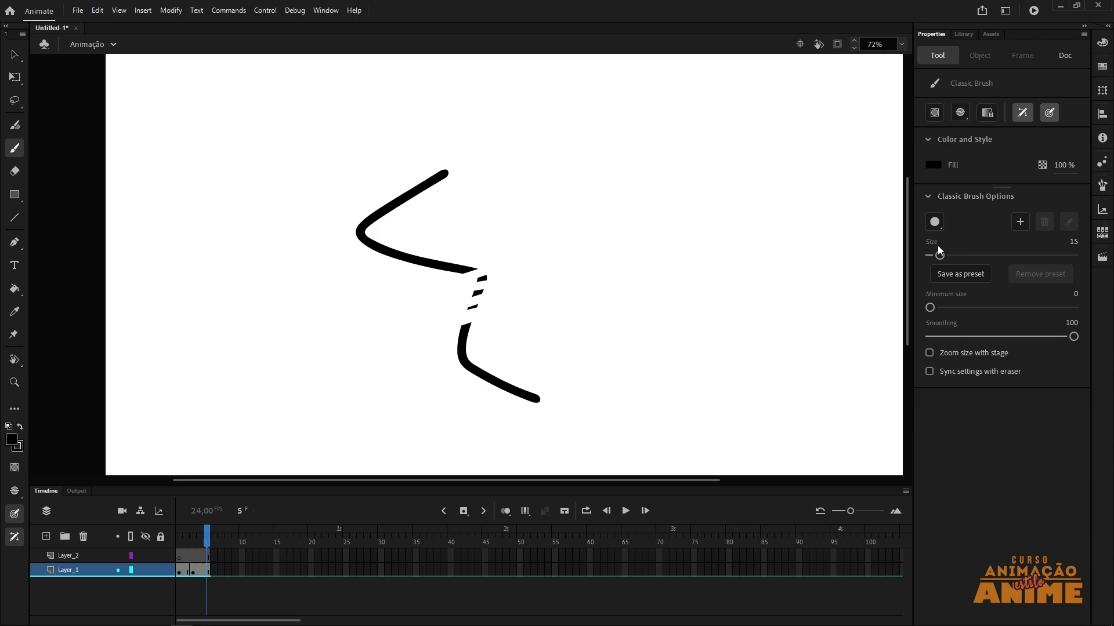
{"action": "mouse_move", "coordinate": [940, 255]}
{"action": "left_mouse_down"}
{"action": "mouse_move", "coordinate": [1032, 255]}
{"action": "mouse_move", "coordinate": [922, 258]}
{"action": "mouse_move", "coordinate": [1035, 256]}
{"action": "mouse_move", "coordinate": [939, 277]}
{"action": "left_mouse_up"}
{"action": "left_click", "coordinate": [976, 352]}
{"action": "left_click_drag", "start_coordinate": [938, 255], "coordinate": [964, 254]}
{"action": "mouse_move", "coordinate": [605, 184]}
{"action": "left_mouse_down"}
{"action": "mouse_move", "coordinate": [635, 383]}
{"action": "mouse_move", "coordinate": [670, 406]}
{"action": "left_mouse_up"}
{"action": "left_click_drag", "start_coordinate": [681, 311], "coordinate": [602, 251]}
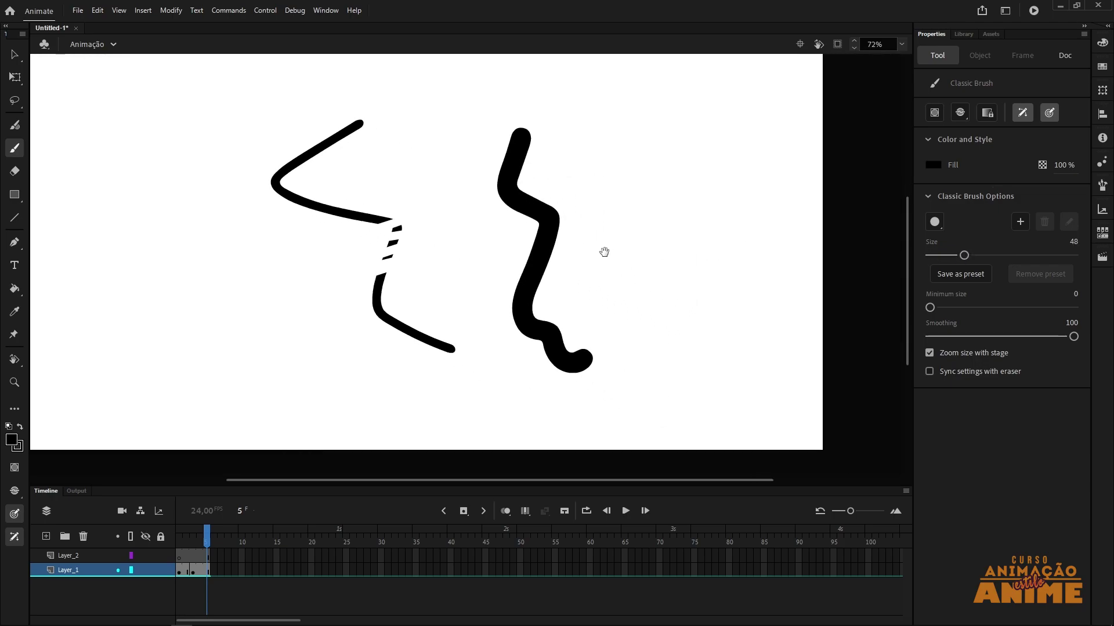
Step: Paint a short, thick vertical stroke beside the wavy one with the Classic Brush at about 397% zoom
{"action": "key", "text": "z"}
{"action": "left_click_drag", "start_coordinate": [511, 196], "coordinate": [603, 281]}
{"action": "key", "text": "b"}
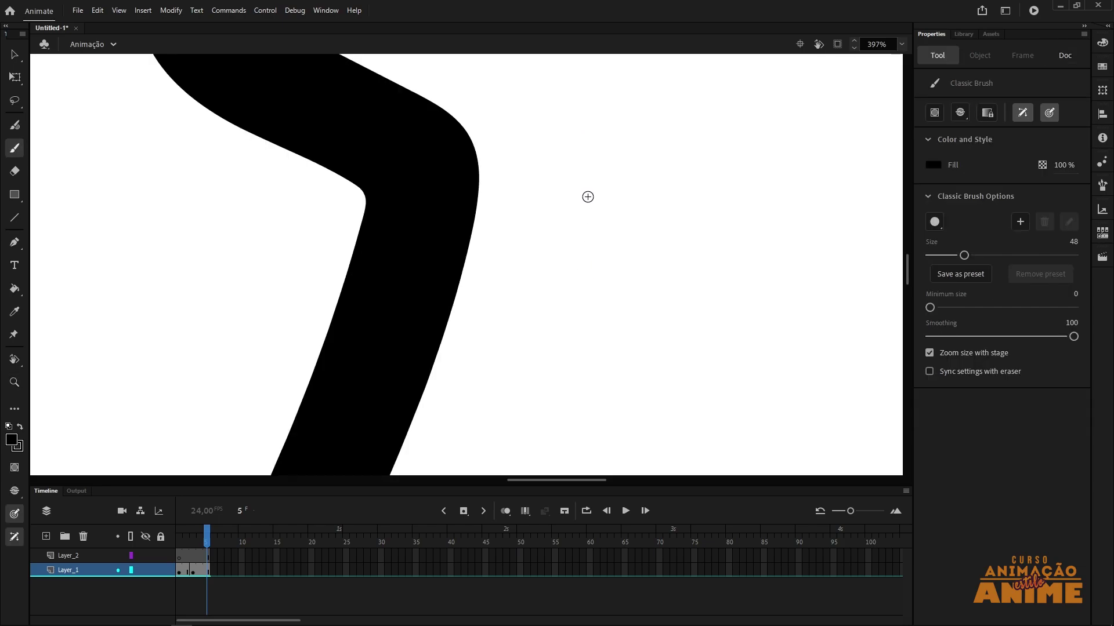
{"action": "mouse_move", "coordinate": [577, 137]}
{"action": "left_mouse_down"}
{"action": "mouse_move", "coordinate": [596, 239]}
{"action": "mouse_move", "coordinate": [599, 403]}
{"action": "left_mouse_up"}
Step: Compare the thickness of the two brush strokes at different zoom levels
{"action": "key", "text": "z"}
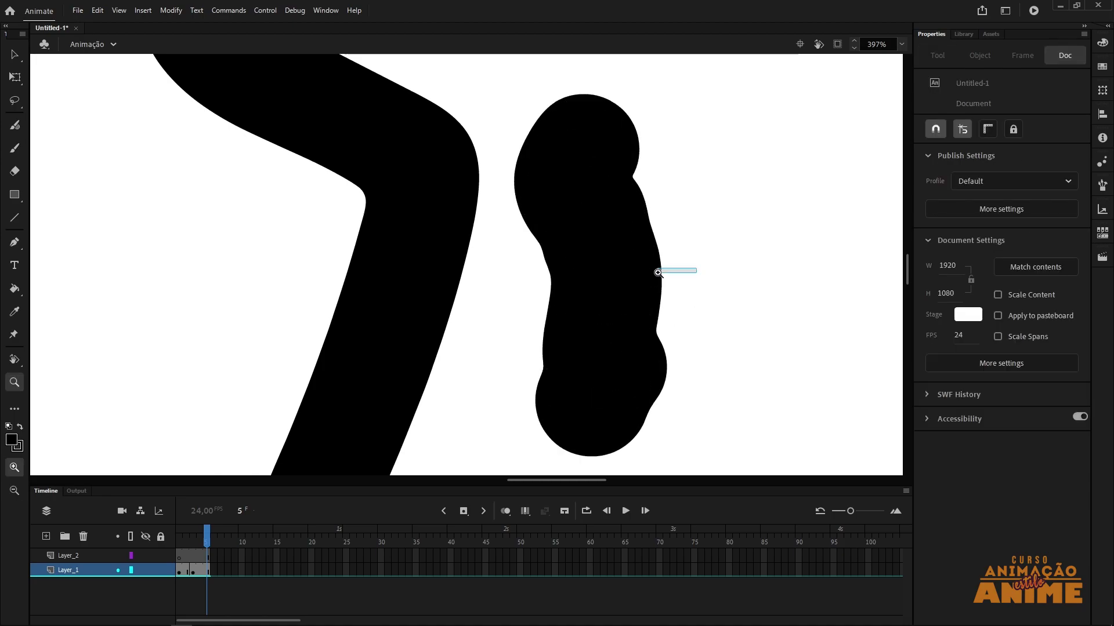
{"action": "left_click", "coordinate": [657, 273]}
{"action": "scroll", "coordinate": [592, 236], "scroll_direction": "down", "scroll_amount": 8}
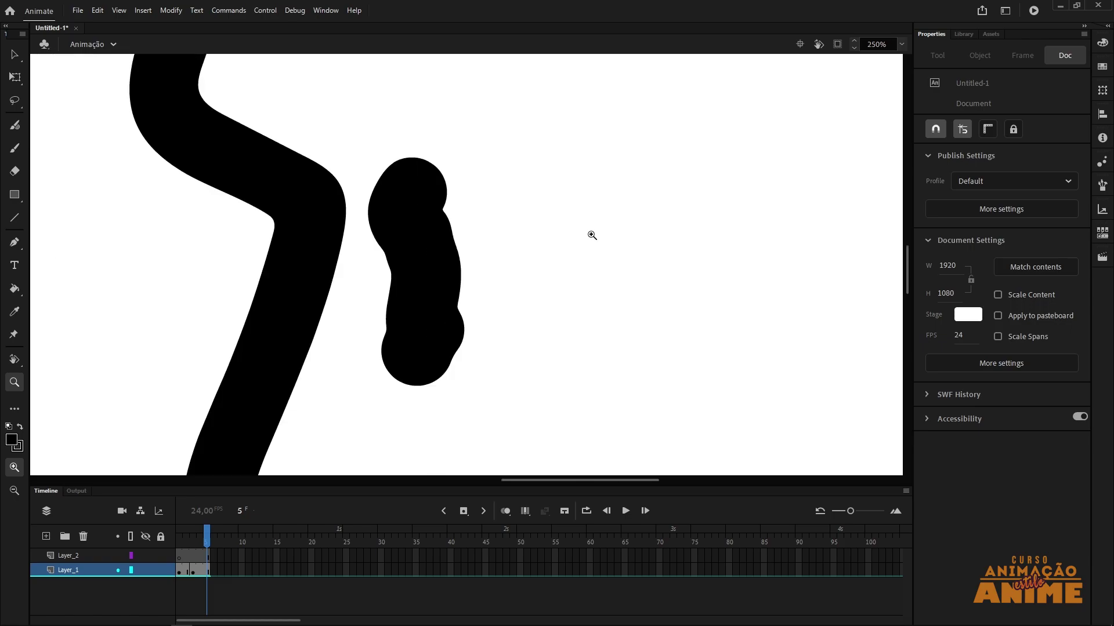
{"action": "left_click_drag", "start_coordinate": [521, 260], "coordinate": [550, 253]}
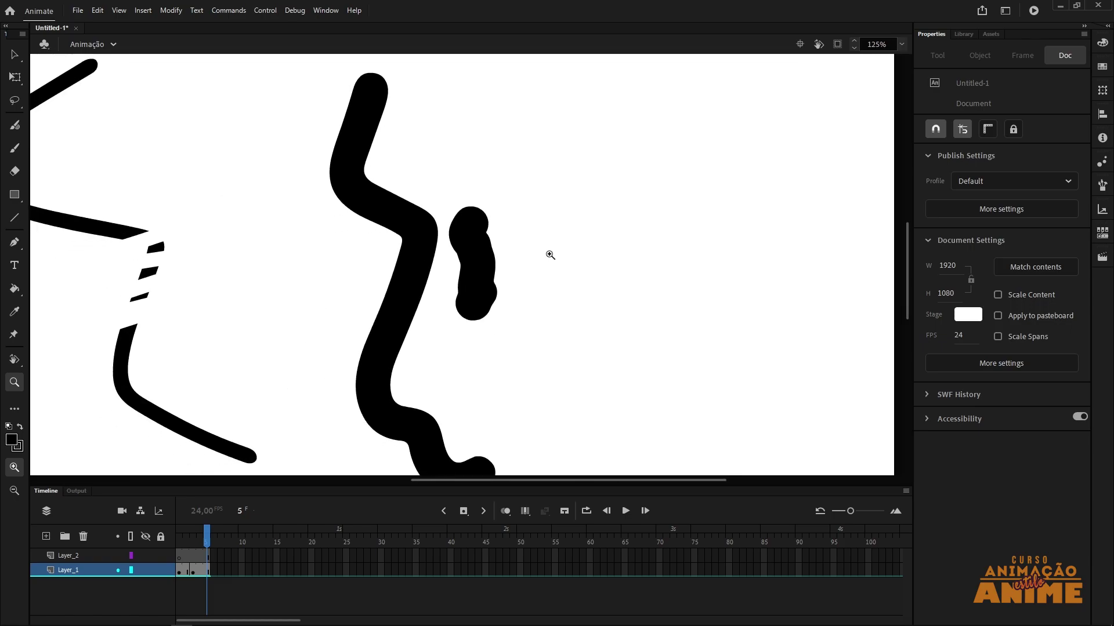
{"action": "scroll", "coordinate": [549, 313], "scroll_direction": "up", "scroll_amount": 6}
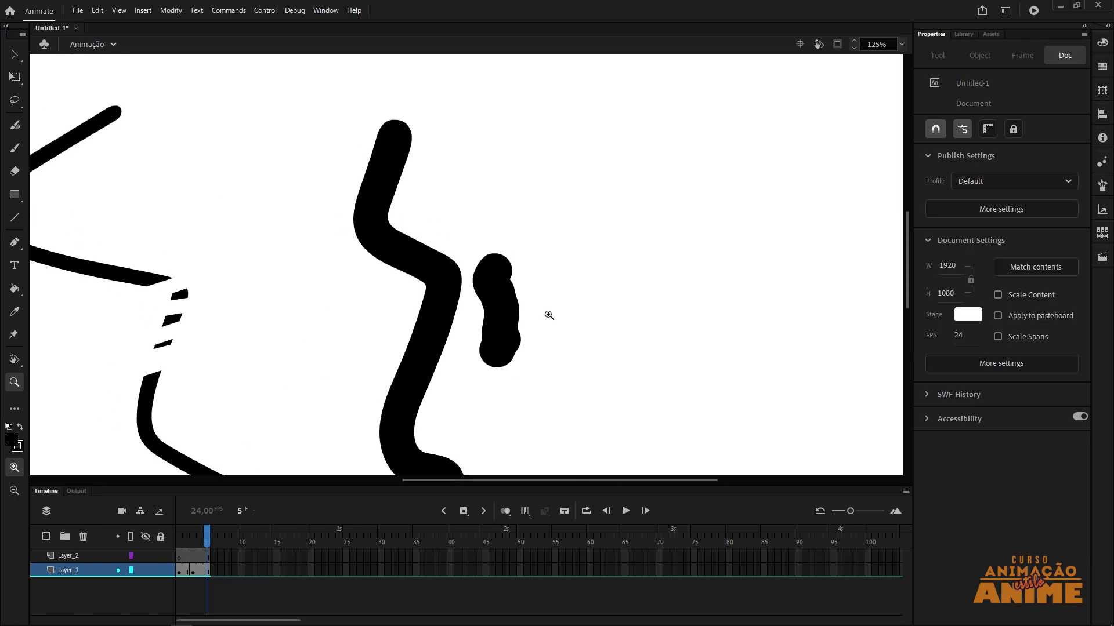
{"action": "left_click_drag", "start_coordinate": [284, 286], "coordinate": [677, 336]}
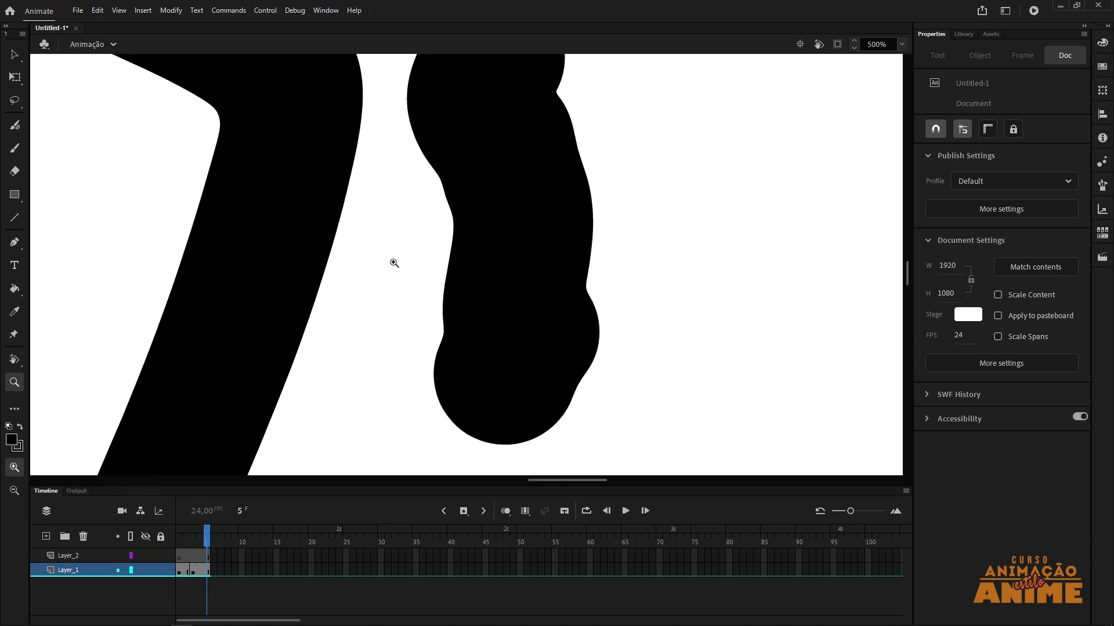
{"action": "left_click", "coordinate": [470, 264], "text": "alt"}
Step: Disable Zoom size with stage, paint a short size 48 stroke beside the thick one, and enable the option again
{"action": "key", "text": "b"}
{"action": "left_click", "coordinate": [960, 351]}
{"action": "left_click_drag", "start_coordinate": [596, 200], "coordinate": [615, 277]}
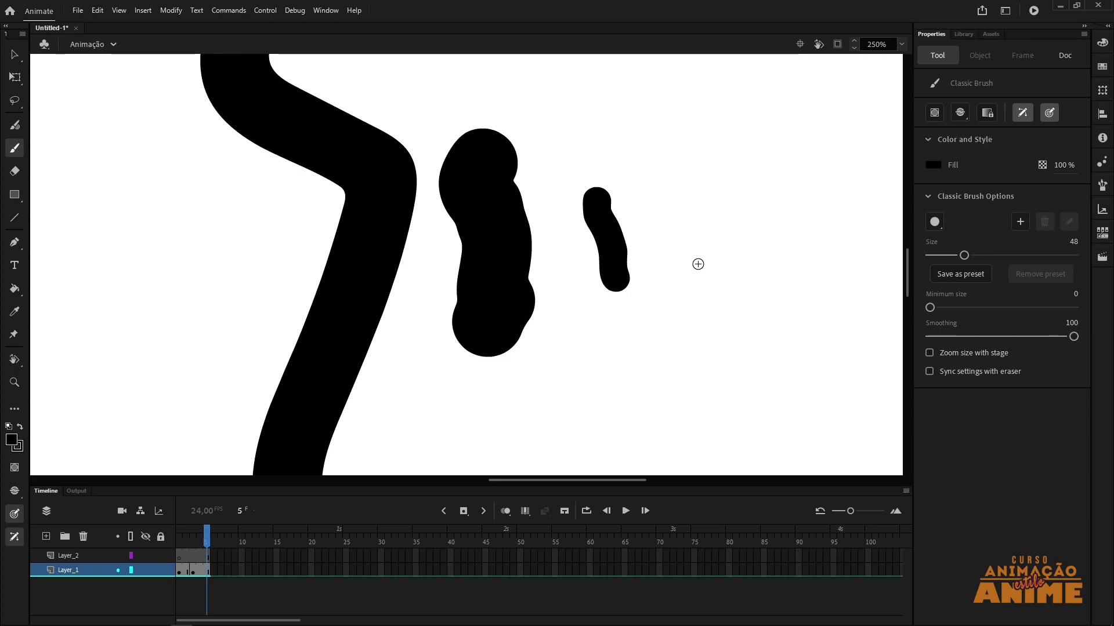
{"action": "left_click", "coordinate": [954, 354]}
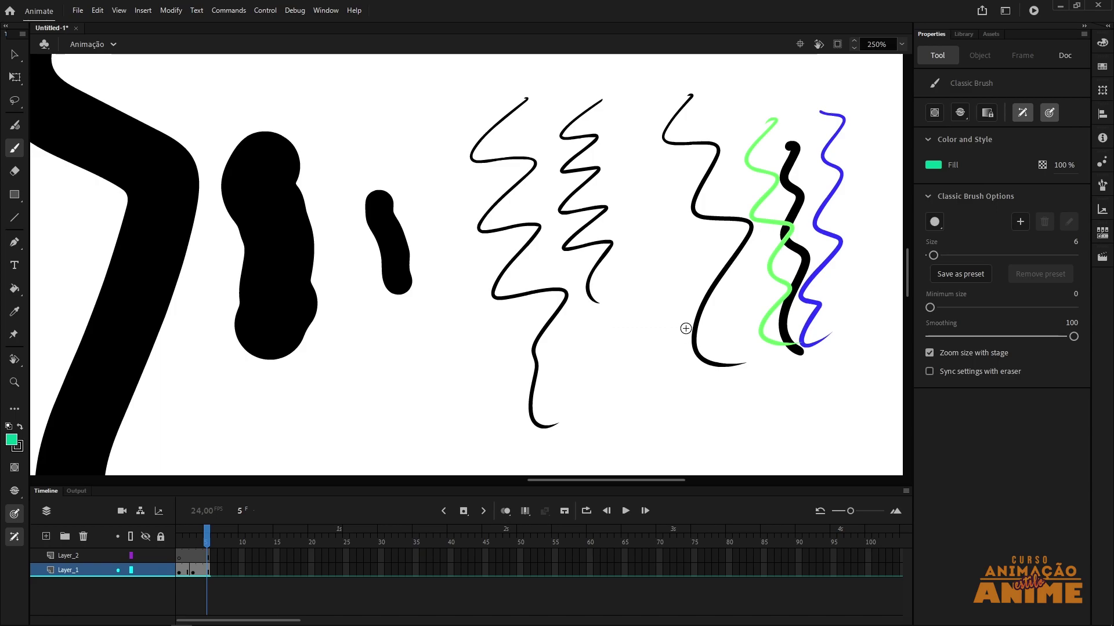
Step: Draw a wavy vertical line and a horizontal zigzag below the brush strokes with the Pencil in Straighten mode
{"action": "key", "text": "y"}
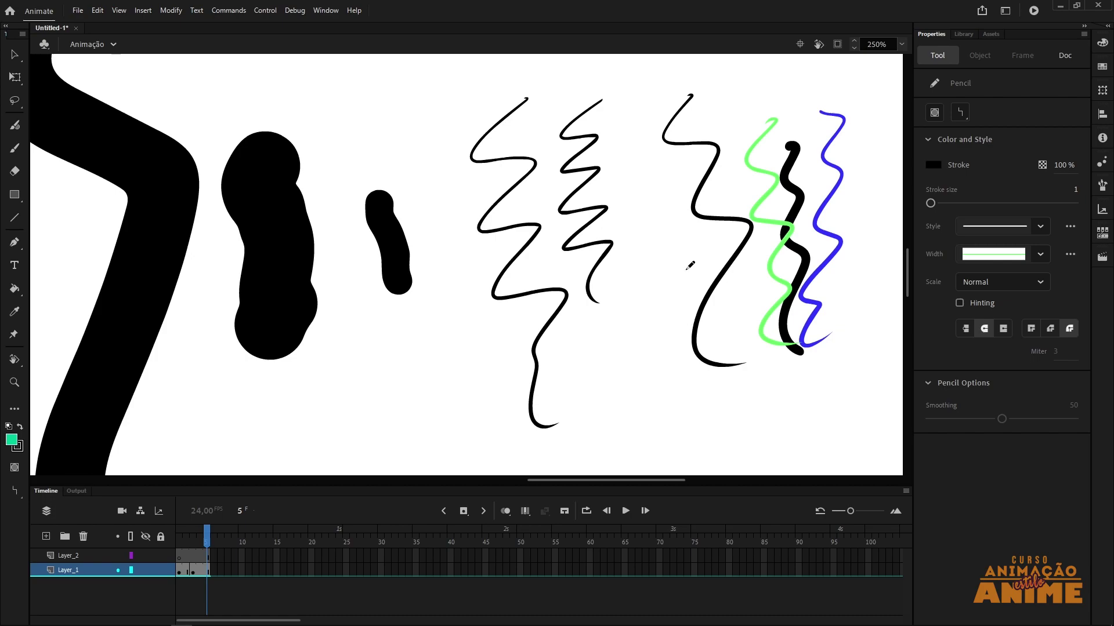
{"action": "mouse_move", "coordinate": [652, 174]}
{"action": "left_mouse_down"}
{"action": "mouse_move", "coordinate": [645, 348]}
{"action": "mouse_move", "coordinate": [673, 411]}
{"action": "left_mouse_up"}
{"action": "scroll", "coordinate": [815, 400], "scroll_direction": "down", "scroll_amount": 3}
{"action": "scroll", "coordinate": [815, 400], "scroll_direction": "right", "scroll_amount": 3}
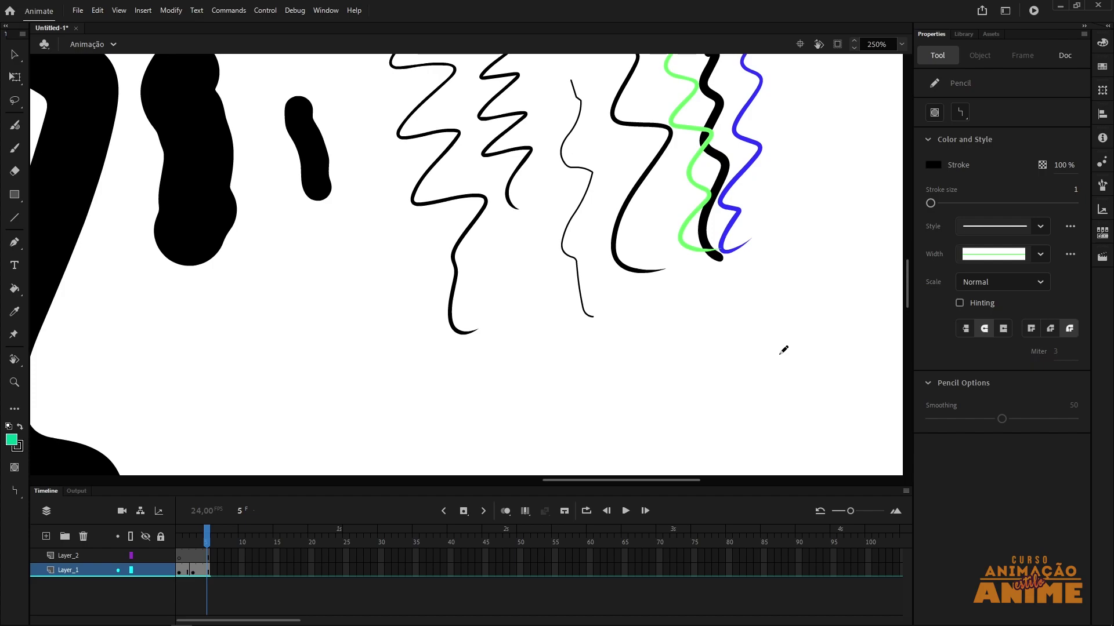
{"action": "mouse_move", "coordinate": [506, 359]}
{"action": "left_mouse_down"}
{"action": "mouse_move", "coordinate": [531, 395]}
{"action": "mouse_move", "coordinate": [718, 398]}
{"action": "mouse_move", "coordinate": [752, 385]}
{"action": "mouse_move", "coordinate": [711, 318]}
{"action": "left_mouse_up"}
{"action": "key", "text": "ctrl+equal"}
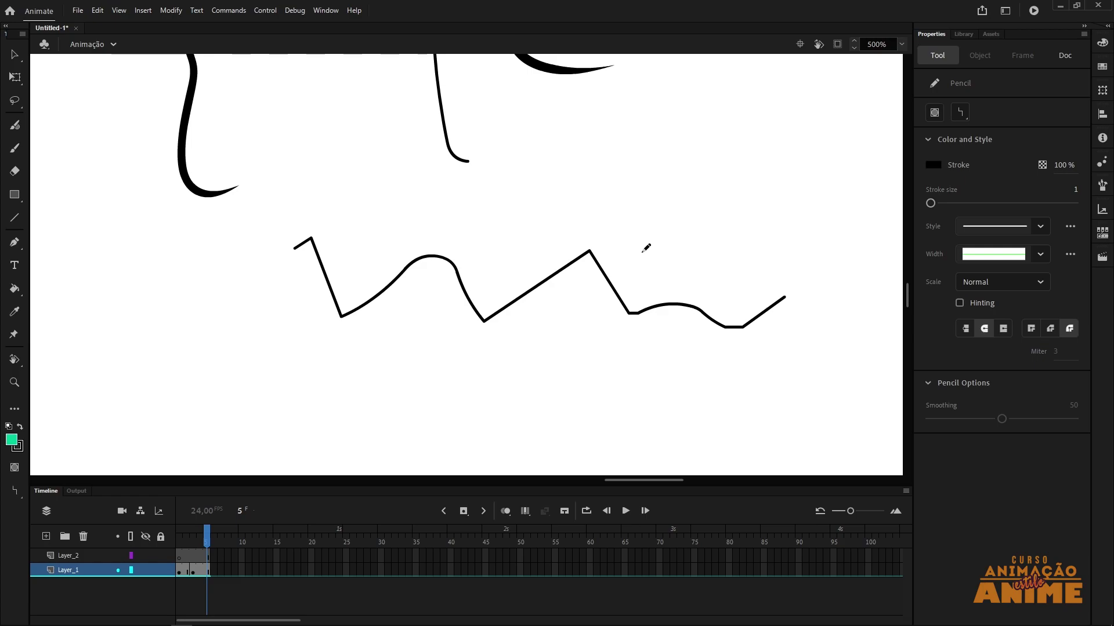
Step: Set the Pencil mode to Smooth, and draw one wavy line above the horizontal zigzag and another below it
{"action": "left_click", "coordinate": [963, 113]}
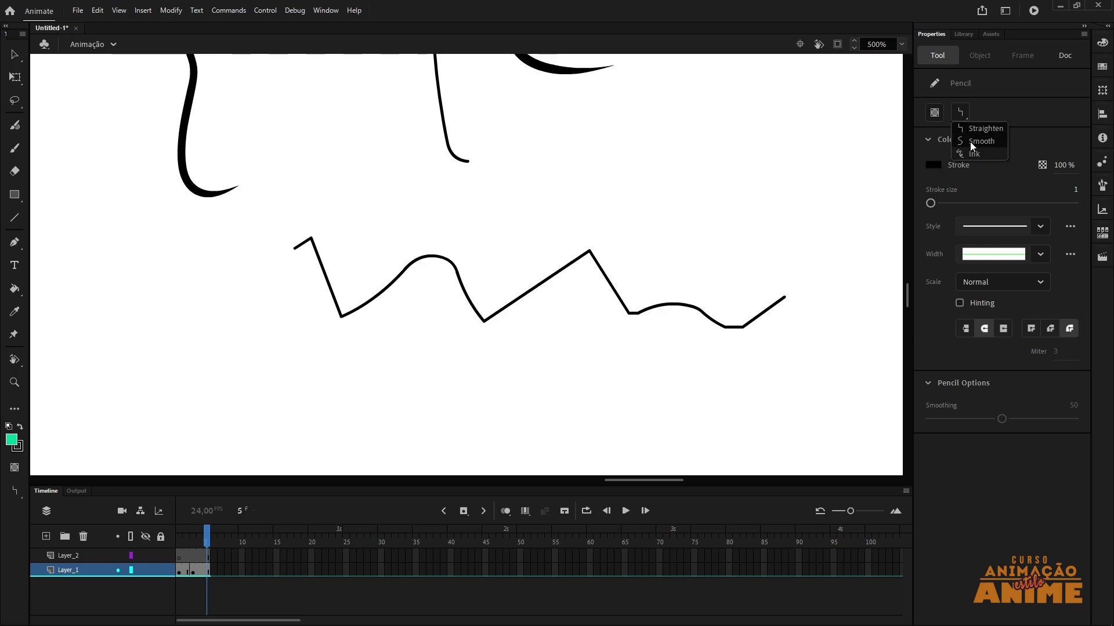
{"action": "left_click", "coordinate": [986, 141]}
{"action": "mouse_move", "coordinate": [466, 177]}
{"action": "left_mouse_down"}
{"action": "mouse_move", "coordinate": [551, 183]}
{"action": "mouse_move", "coordinate": [646, 216]}
{"action": "mouse_move", "coordinate": [810, 239]}
{"action": "left_mouse_up"}
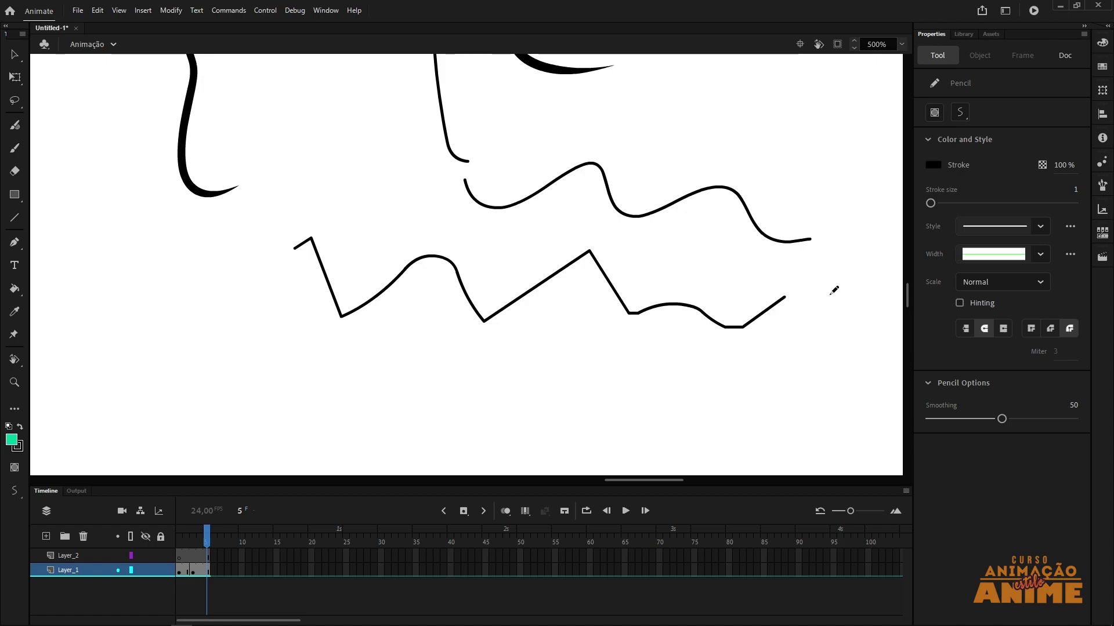
{"action": "mouse_move", "coordinate": [267, 369]}
{"action": "left_mouse_down"}
{"action": "mouse_move", "coordinate": [278, 351]}
{"action": "mouse_move", "coordinate": [356, 355]}
{"action": "mouse_move", "coordinate": [417, 405]}
{"action": "mouse_move", "coordinate": [468, 403]}
{"action": "mouse_move", "coordinate": [589, 351]}
{"action": "mouse_move", "coordinate": [736, 411]}
{"action": "left_mouse_up"}
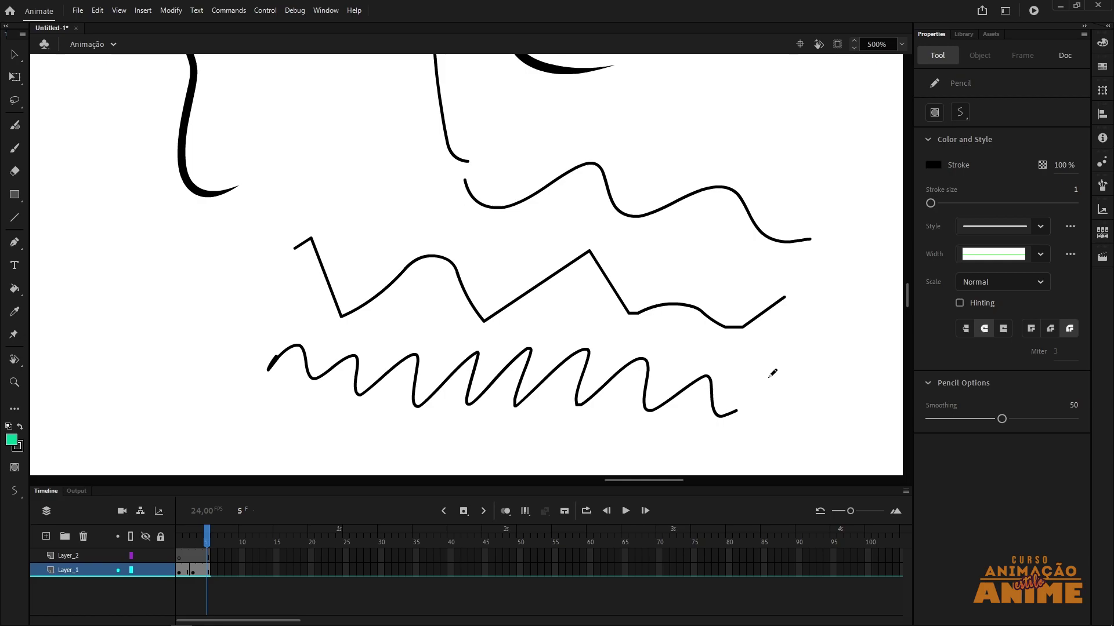
Step: Reshape the last waves of the bottom pencil line by pulling its curves and end point with the Selection tool
{"action": "key", "text": "v"}
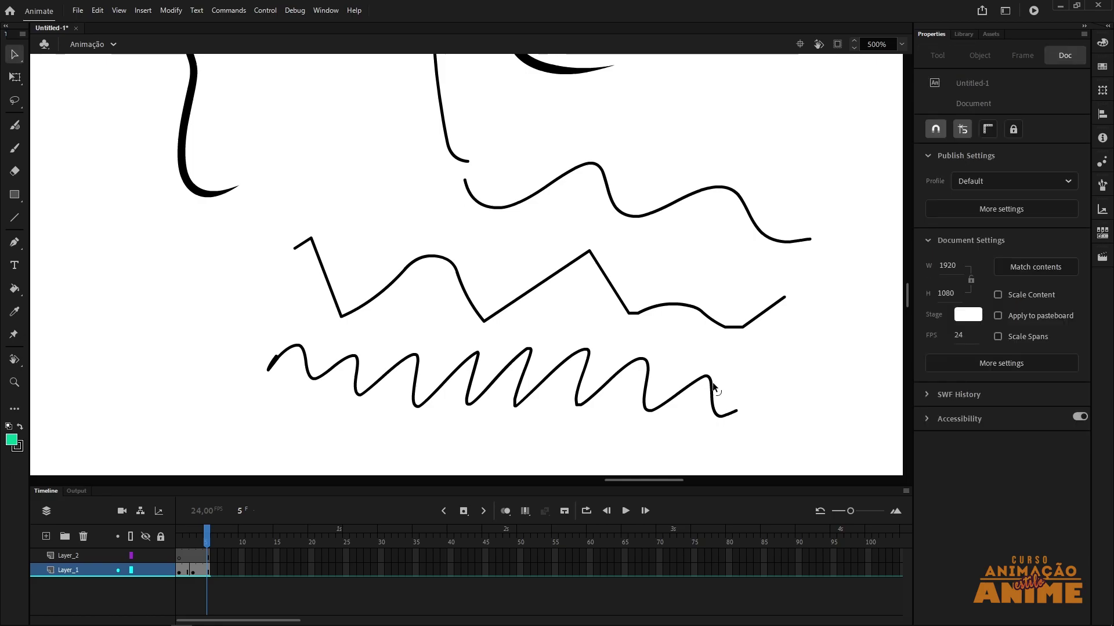
{"action": "left_click", "coordinate": [714, 386]}
{"action": "left_click", "coordinate": [805, 385]}
{"action": "left_click", "coordinate": [740, 412]}
{"action": "left_click", "coordinate": [741, 415]}
{"action": "left_click_drag", "start_coordinate": [737, 412], "coordinate": [735, 439]}
{"action": "mouse_move", "coordinate": [705, 376]}
{"action": "left_mouse_down"}
{"action": "mouse_move", "coordinate": [696, 346]}
{"action": "mouse_move", "coordinate": [649, 326]}
{"action": "left_mouse_up"}
{"action": "left_click_drag", "start_coordinate": [585, 369], "coordinate": [602, 363]}
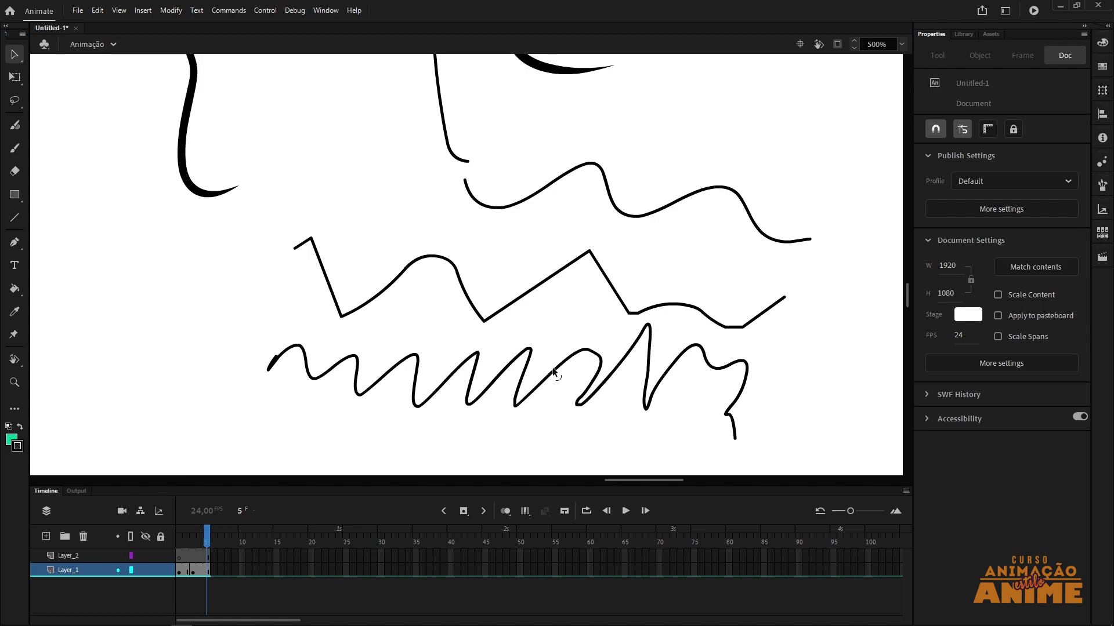
Step: Reshape the lower end of the black brush stroke beside the green one by bending its inner and outer edges
{"action": "scroll", "coordinate": [823, 336], "scroll_direction": "up", "scroll_amount": 5}
{"action": "scroll", "coordinate": [645, 218], "scroll_direction": "up", "scroll_amount": 3}
{"action": "scroll", "coordinate": [608, 222], "scroll_direction": "up", "scroll_amount": 4}
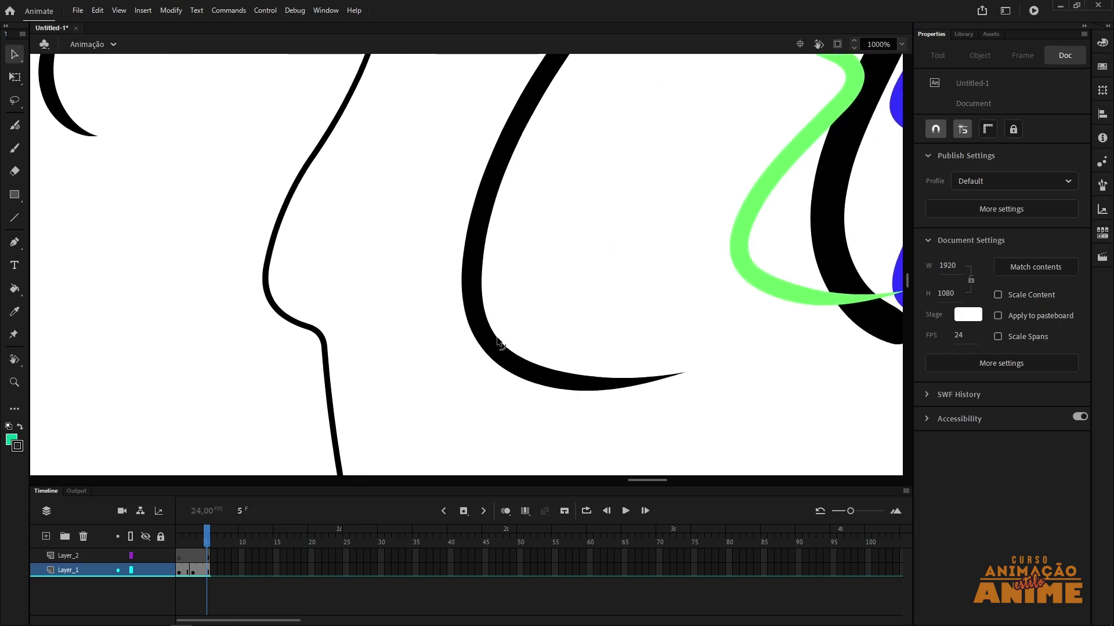
{"action": "key", "text": "ctrl+z"}
{"action": "key", "text": "ctrl+z"}
{"action": "key", "text": "ctrl+y"}
{"action": "key", "text": "ctrl+z"}
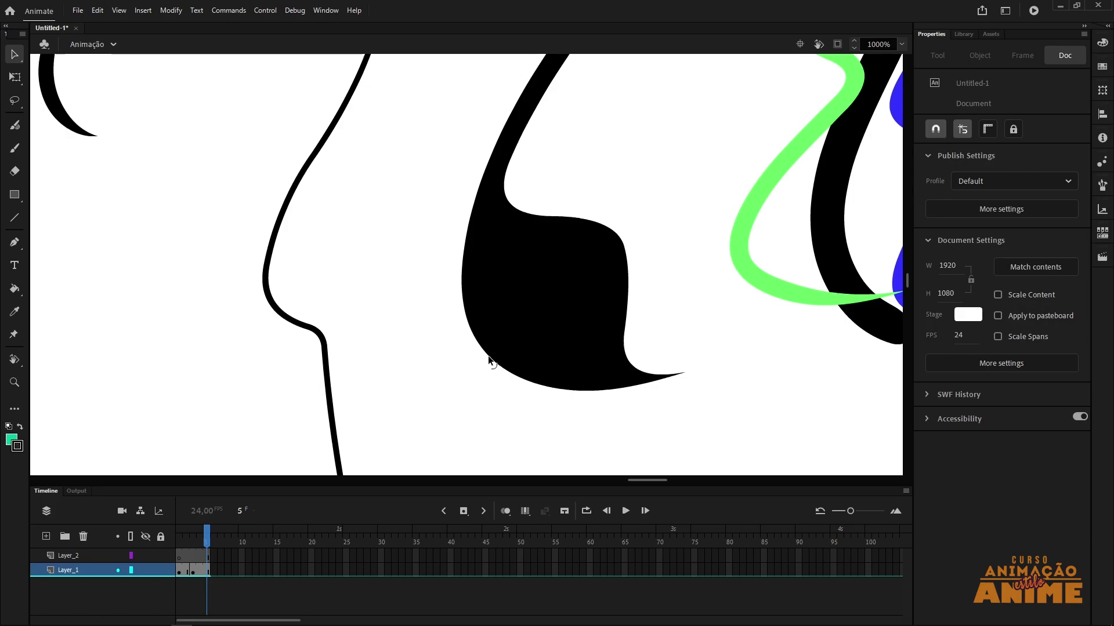
{"action": "key", "text": "ctrl+y"}
{"action": "left_click", "coordinate": [603, 256]}
{"action": "left_click", "coordinate": [731, 429]}
Step: Bend the first steep segment of the upper smooth pencil line, and switch back to the Pencil tool
{"action": "scroll", "coordinate": [685, 313], "scroll_direction": "down", "scroll_amount": 6}
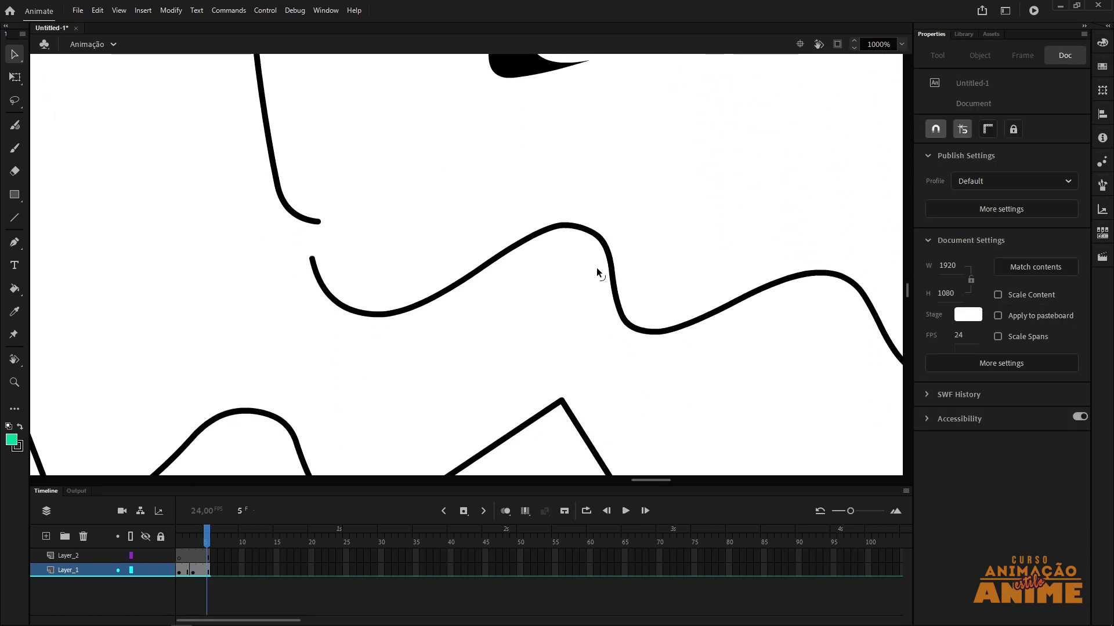
{"action": "scroll", "coordinate": [749, 343], "scroll_direction": "down", "scroll_amount": 4}
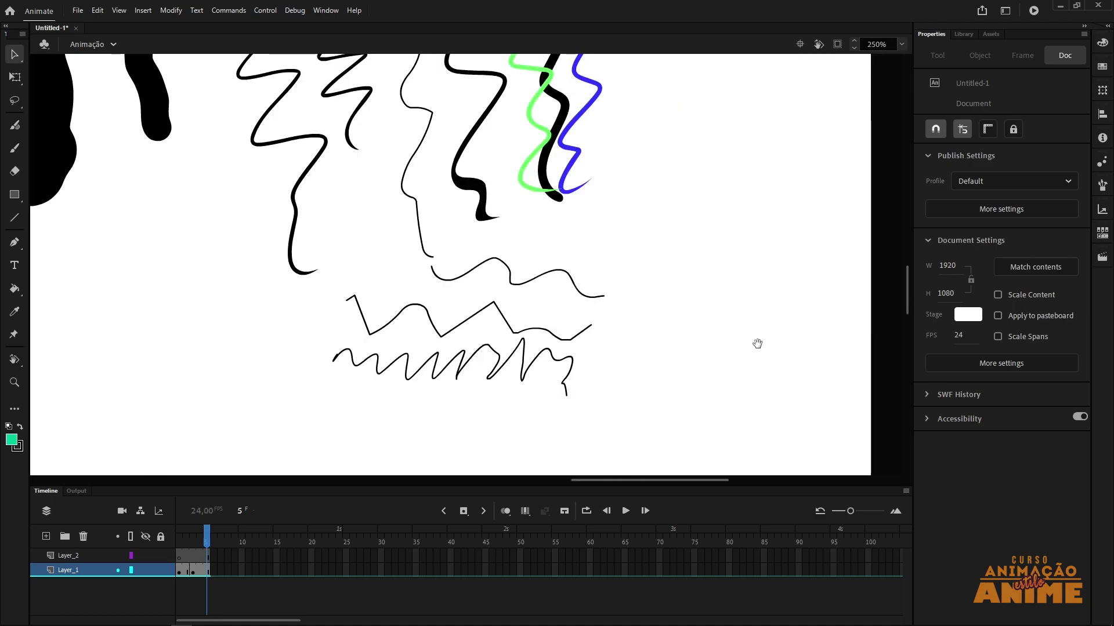
{"action": "left_click_drag", "start_coordinate": [757, 343], "coordinate": [801, 372]}
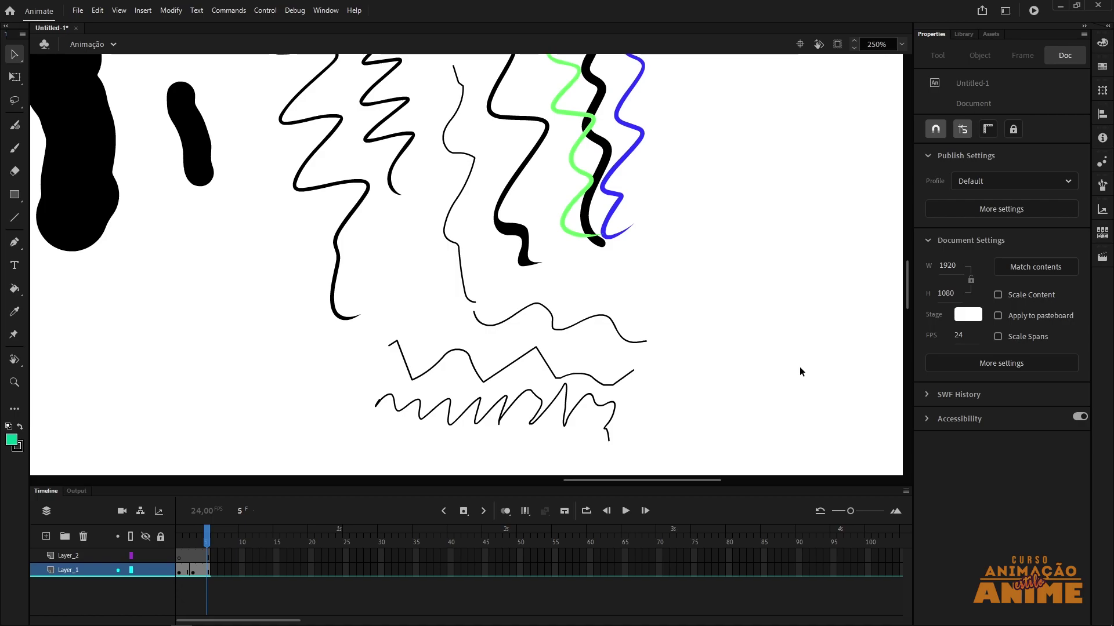
{"action": "key", "text": "y"}
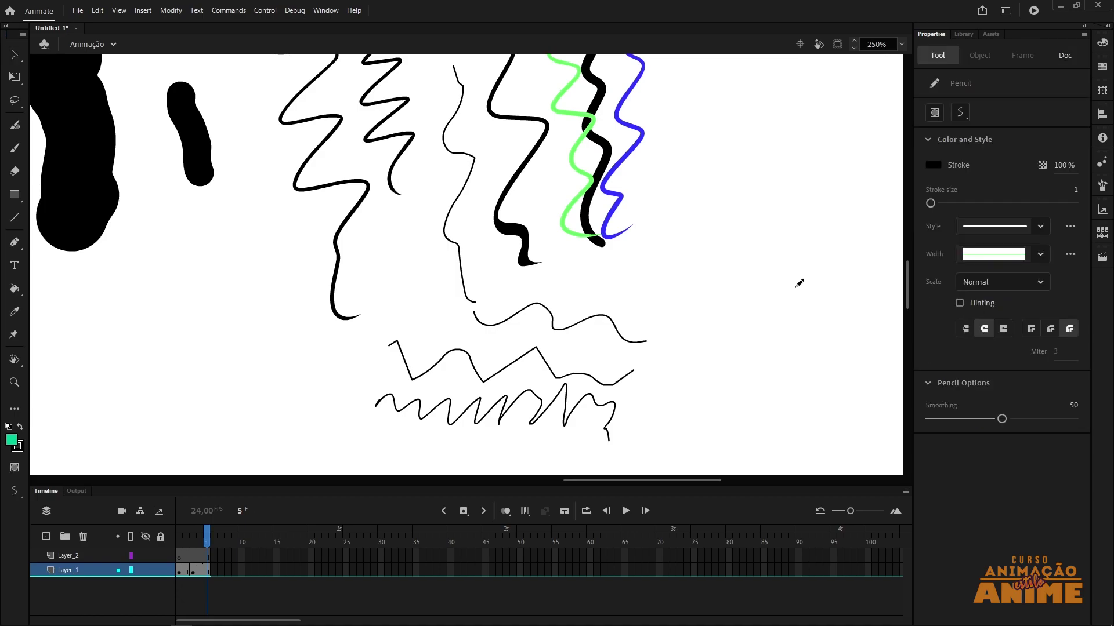